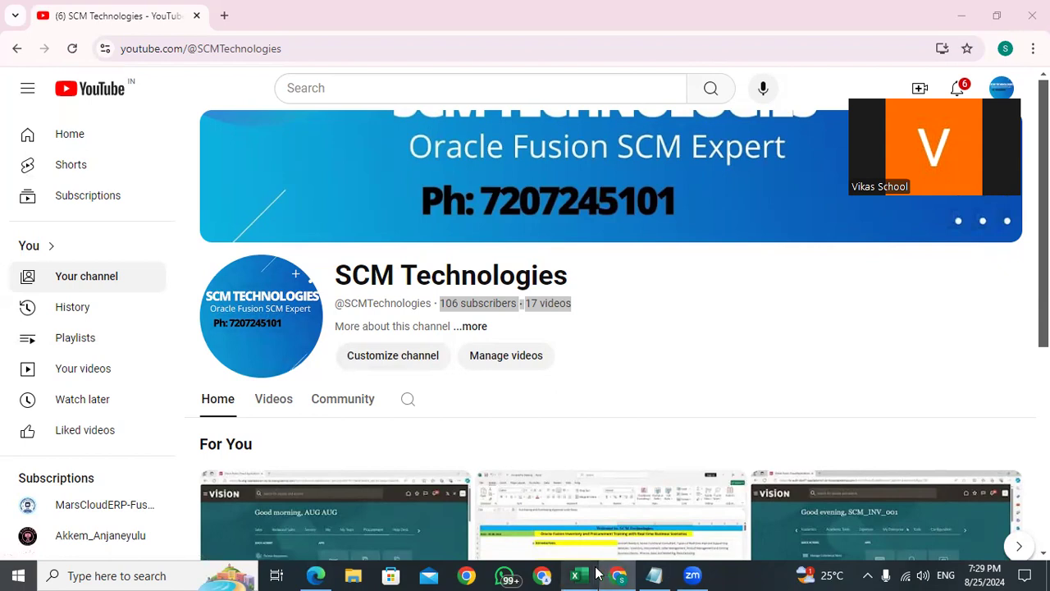
# Switch to the Book1 workbook in Excel, fill the Internal Requisation heading in C2 with yellow and widen column D
pyautogui.moveTo(596, 574)
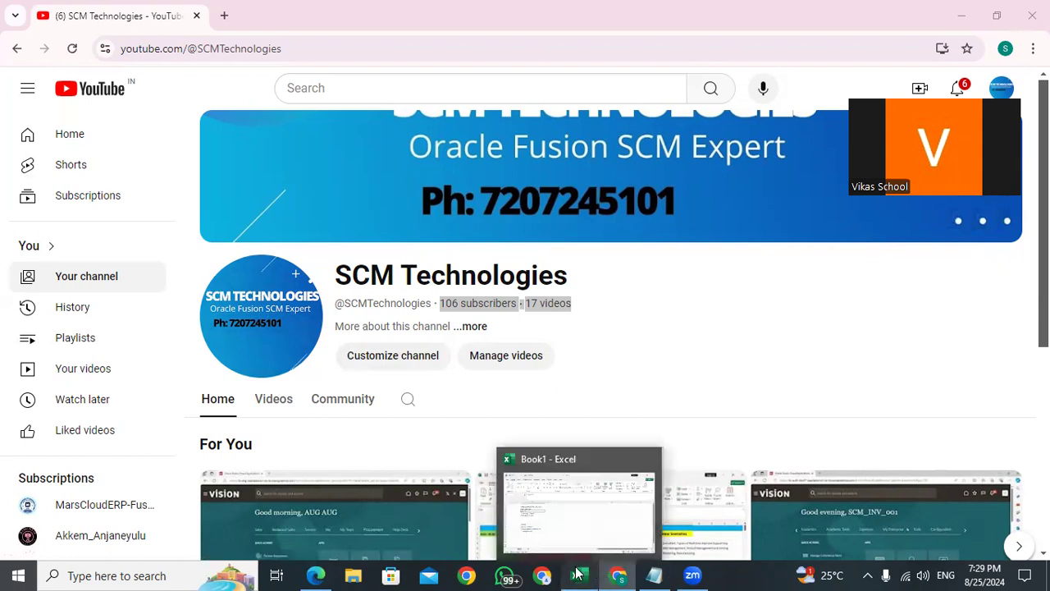
pyautogui.click(577, 575)
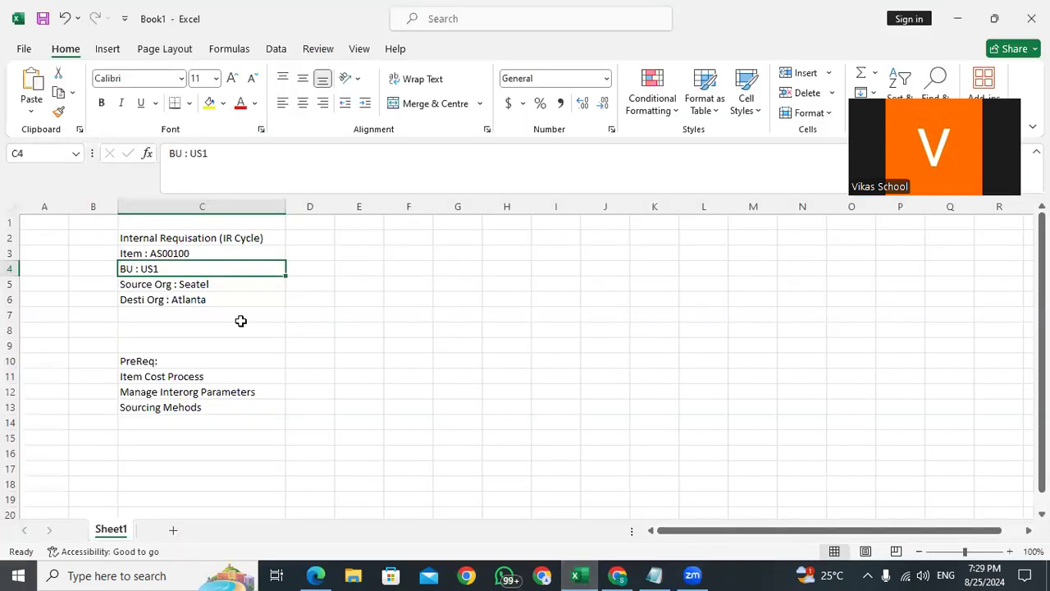
pyautogui.click(167, 238)
pyautogui.click(209, 103)
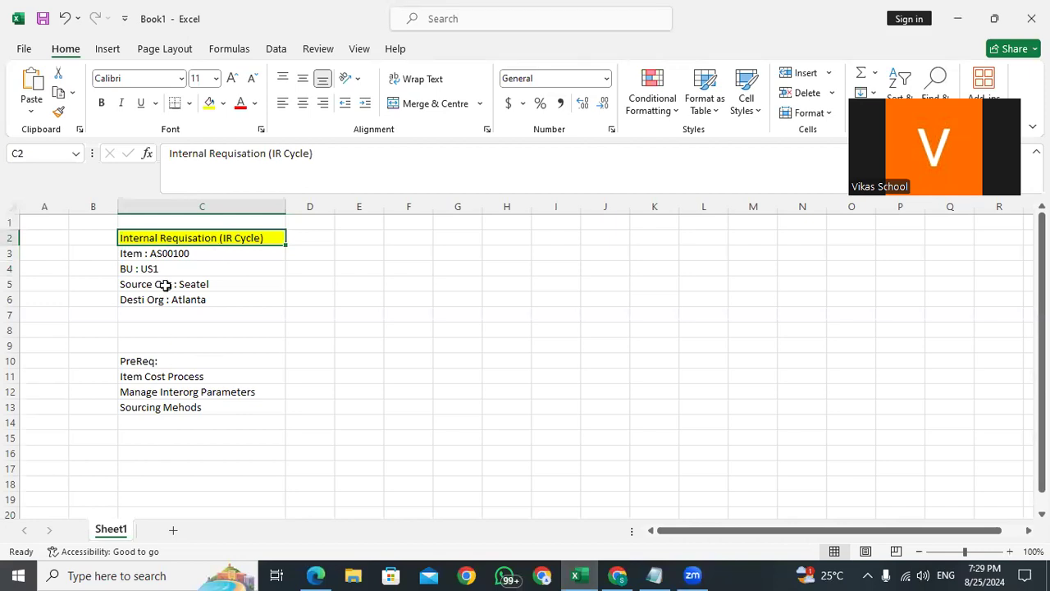
pyautogui.click(301, 238)
pyautogui.moveTo(334, 206); pyautogui.dragTo(370, 207)
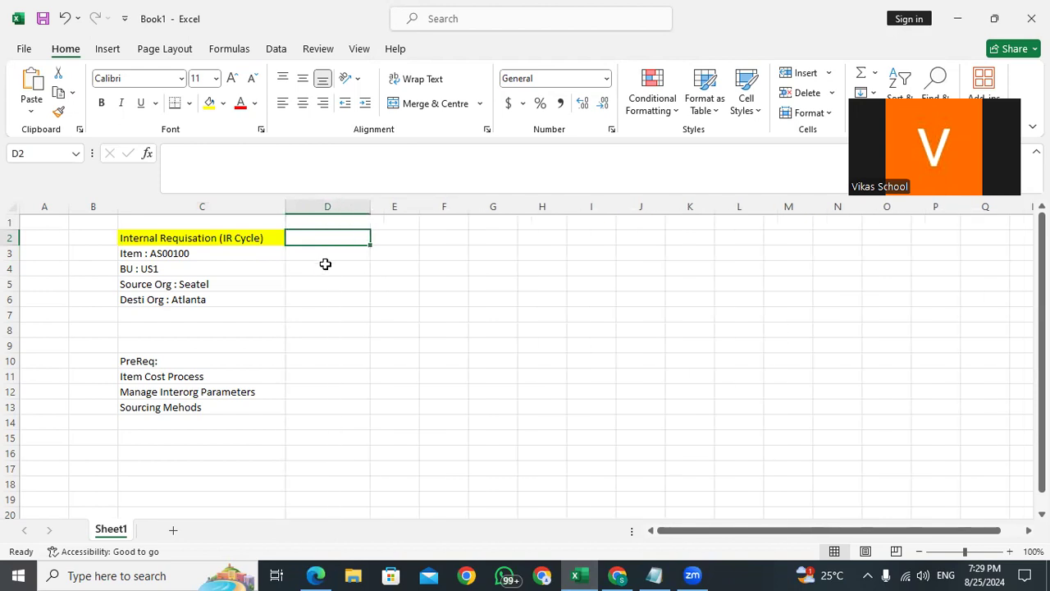
# Review the source and destination organizations, the cycle heading and the list of prerequisites in column C
pyautogui.click(239, 287)
pyautogui.click(233, 298)
pyautogui.click(232, 283)
pyautogui.click(215, 235)
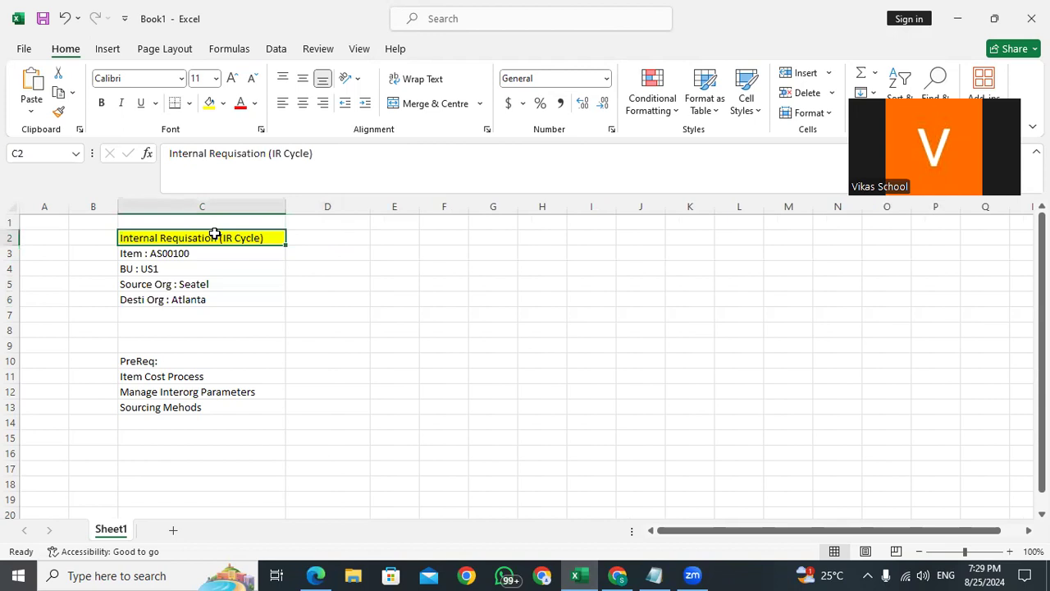
pyautogui.click(154, 362)
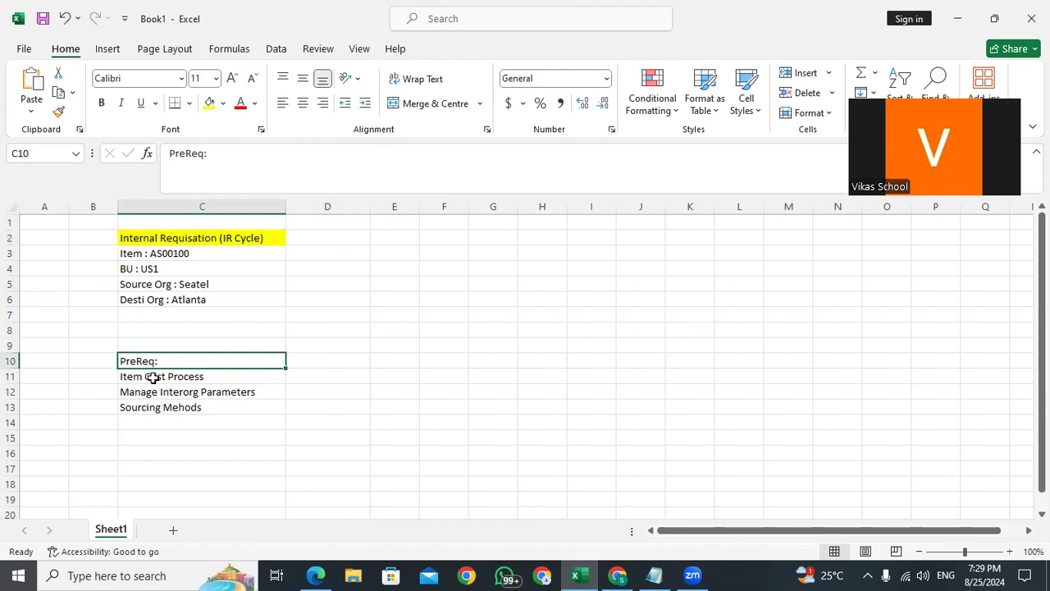
pyautogui.click(154, 377)
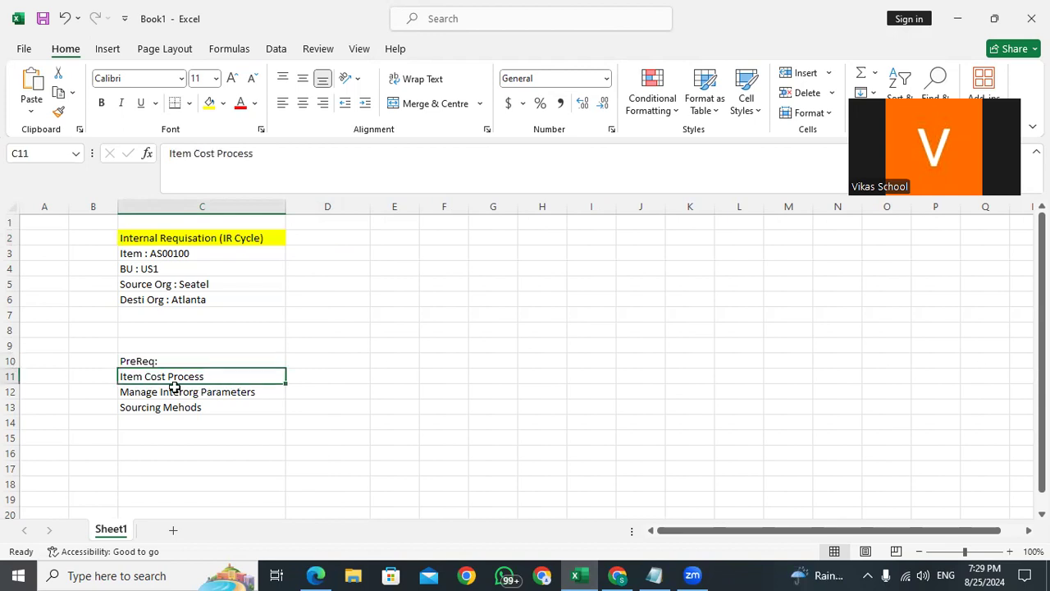
pyautogui.click(174, 395)
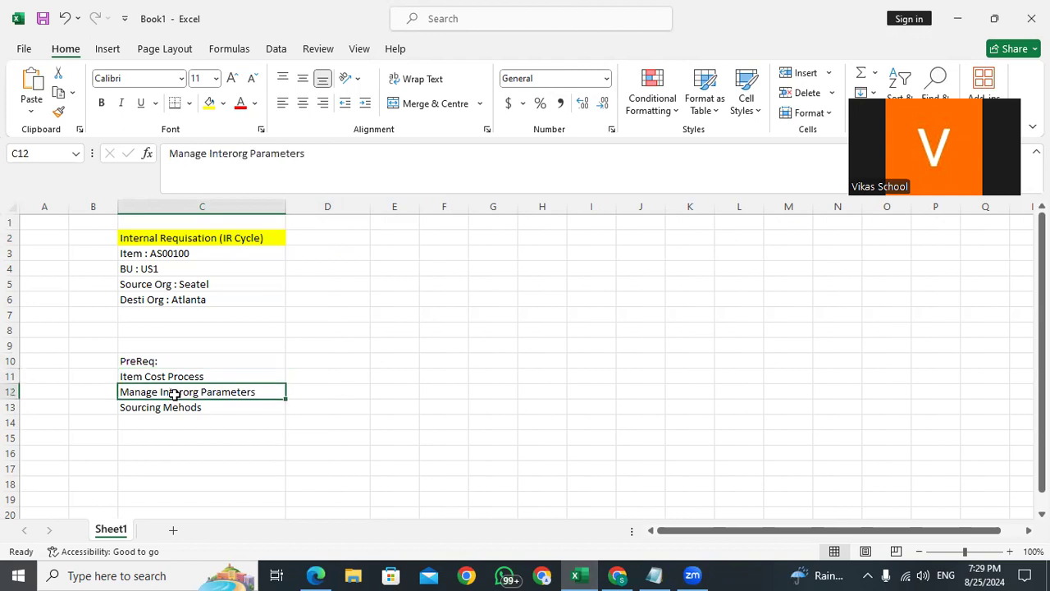
pyautogui.click(181, 410)
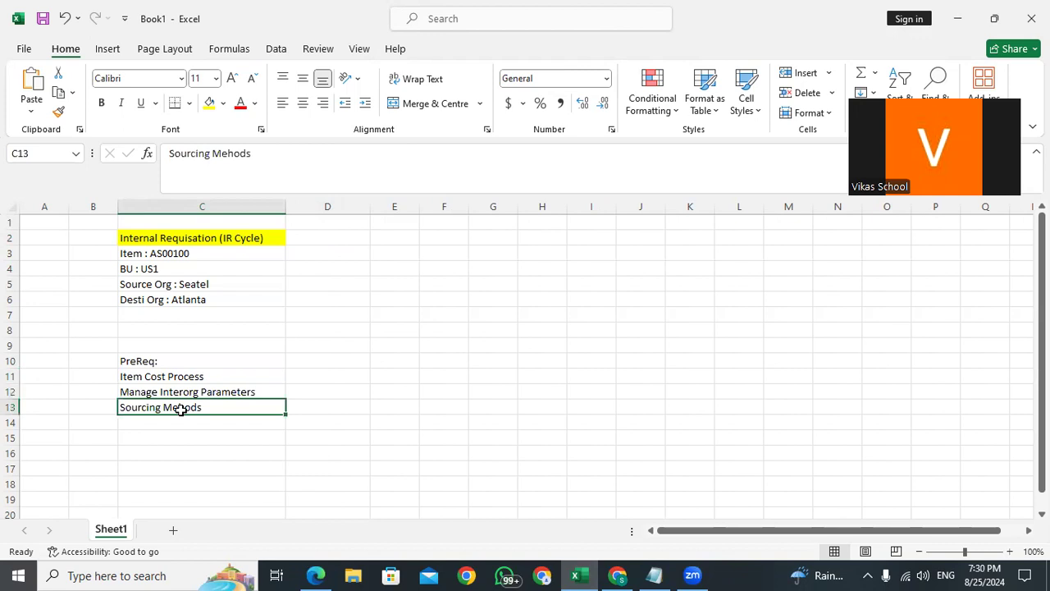
pyautogui.click(148, 364)
# Add the prerequisite Item Level "Internal" in cell C14, below Sourcing Mehods
pyautogui.click(167, 422)
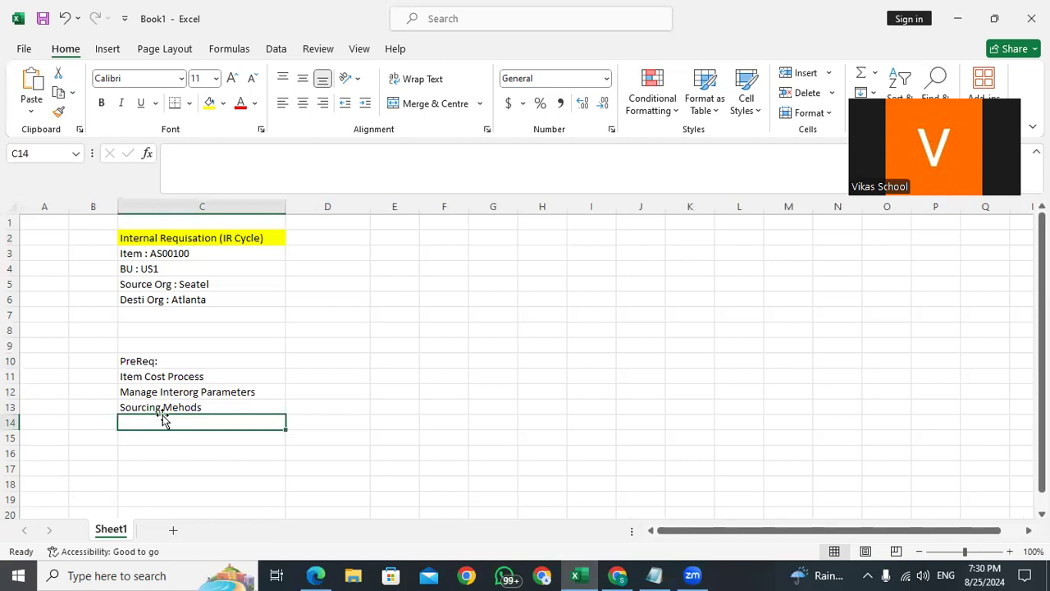
pyautogui.write('Item Level')
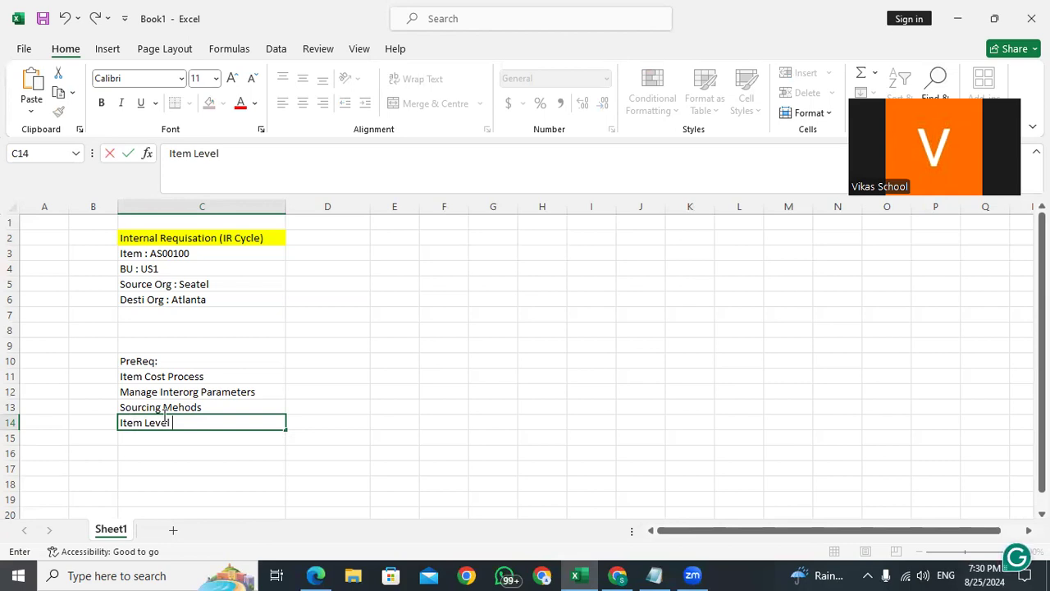
pyautogui.write(' Internal')
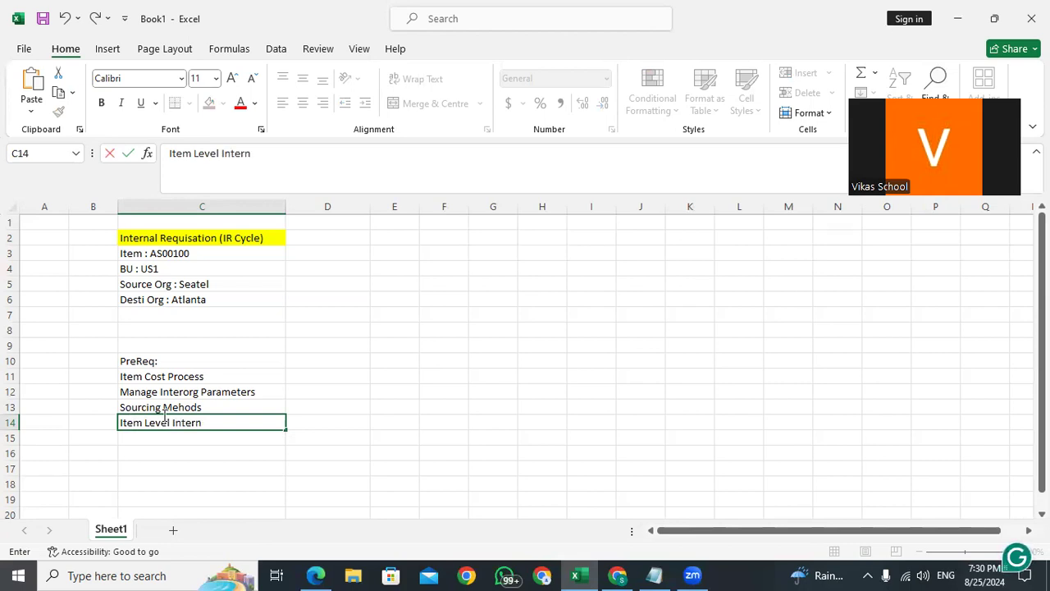
pyautogui.click(174, 426)
pyautogui.write('"')
pyautogui.click(227, 423)
pyautogui.write('"')
pyautogui.click(193, 253)
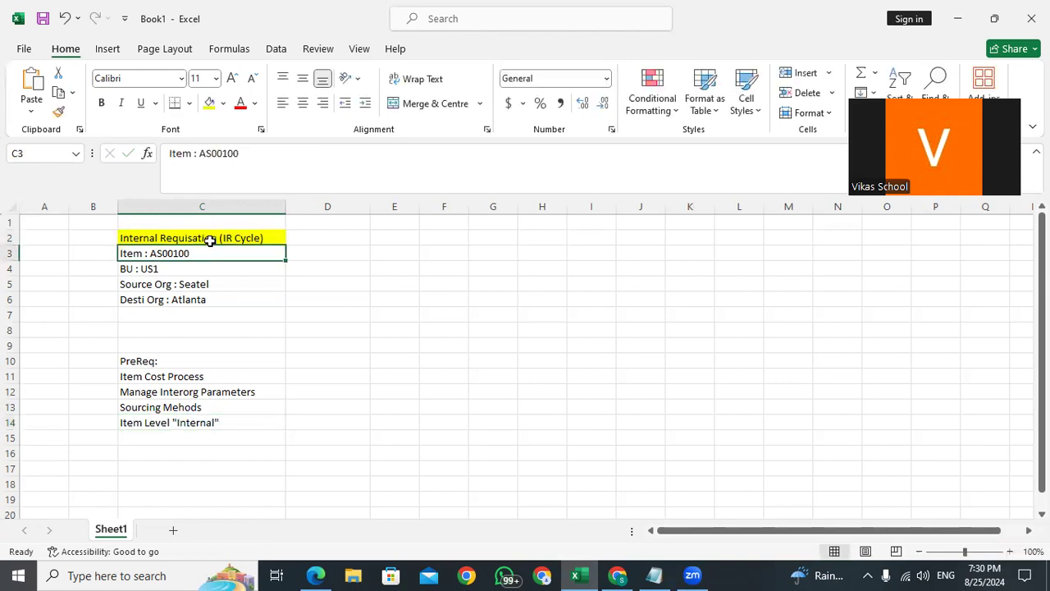
pyautogui.click(168, 358)
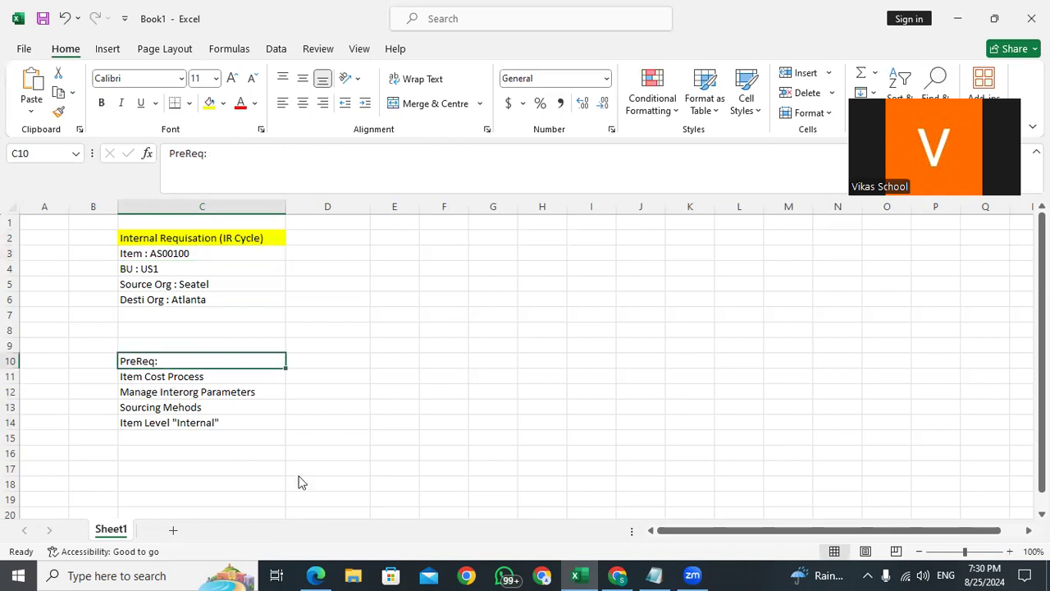
pyautogui.click(163, 253)
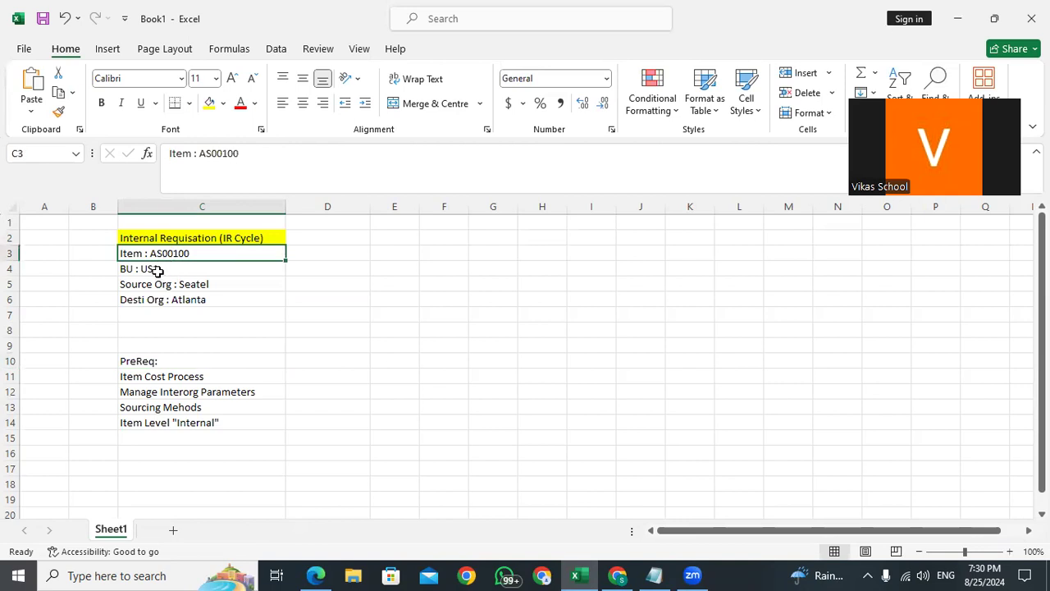
# Switch to Oracle Fusion in Edge and open the Enter Requisition Line page from the Requisitions work area
pyautogui.click(318, 575)
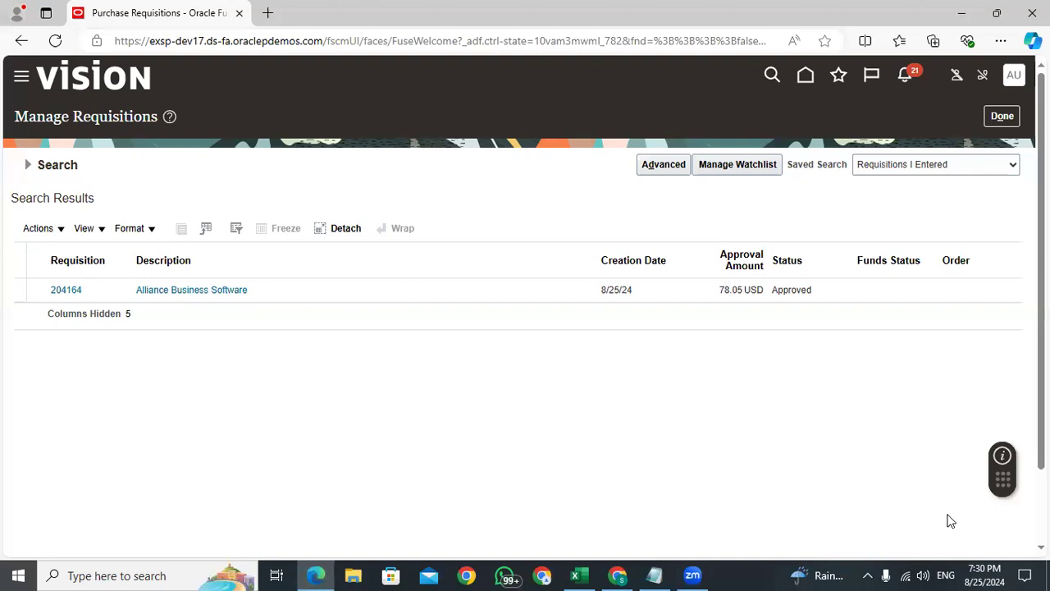
pyautogui.click(805, 76)
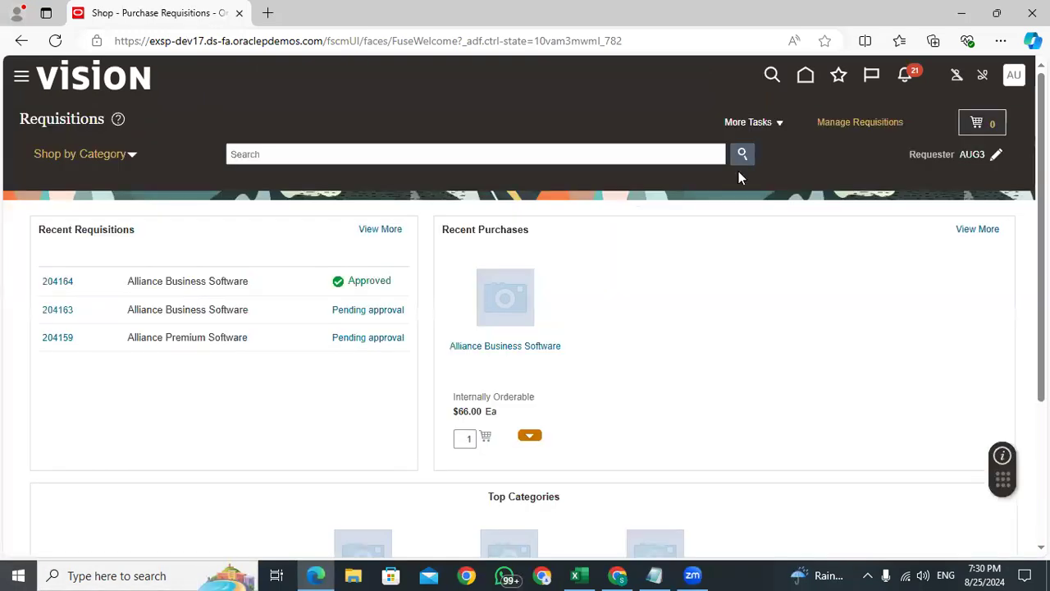
pyautogui.click(775, 123)
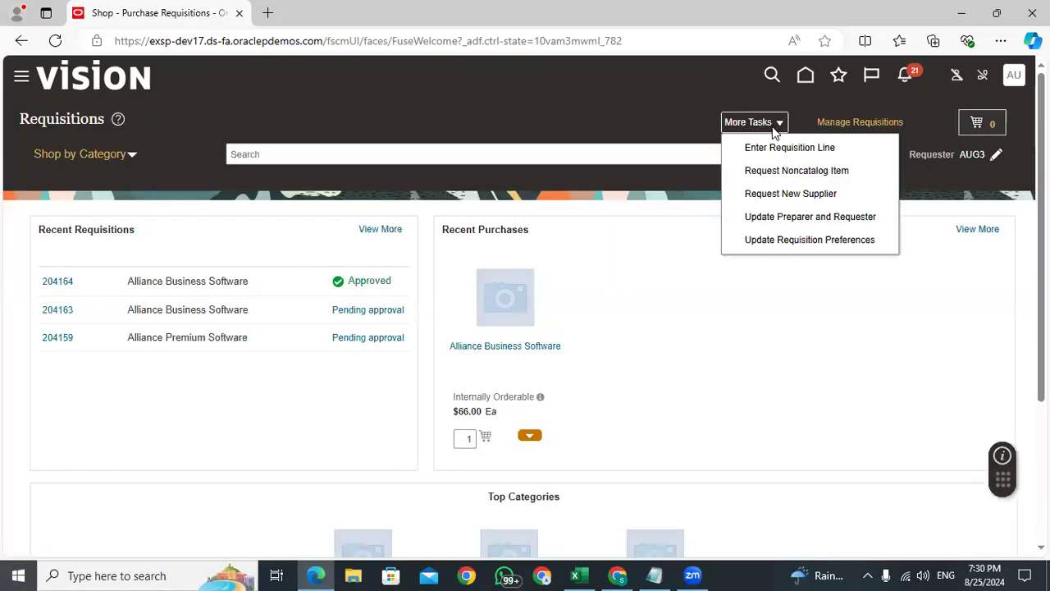
pyautogui.click(768, 148)
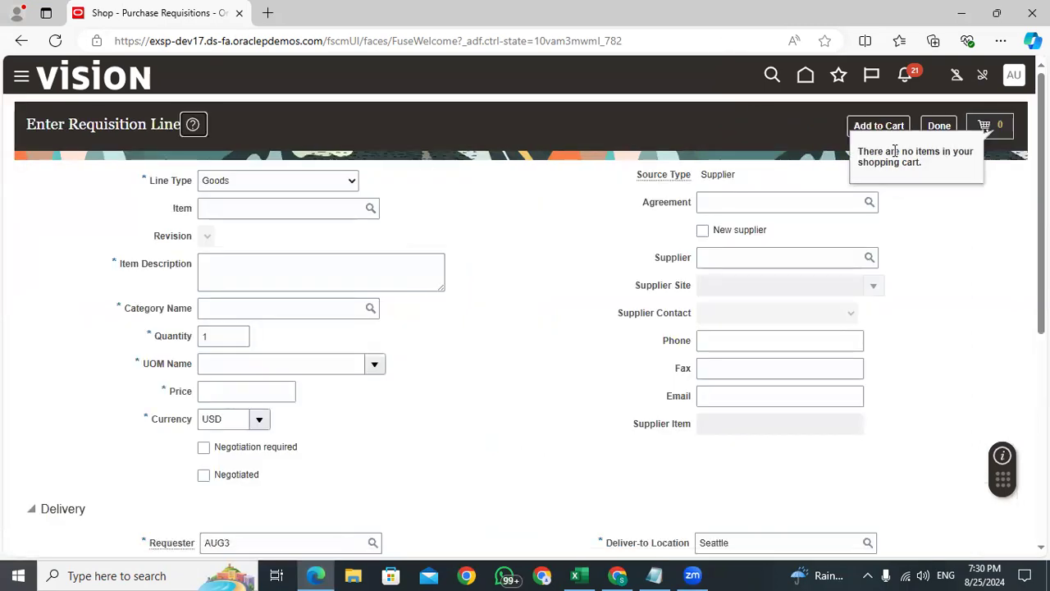
pyautogui.click(247, 211)
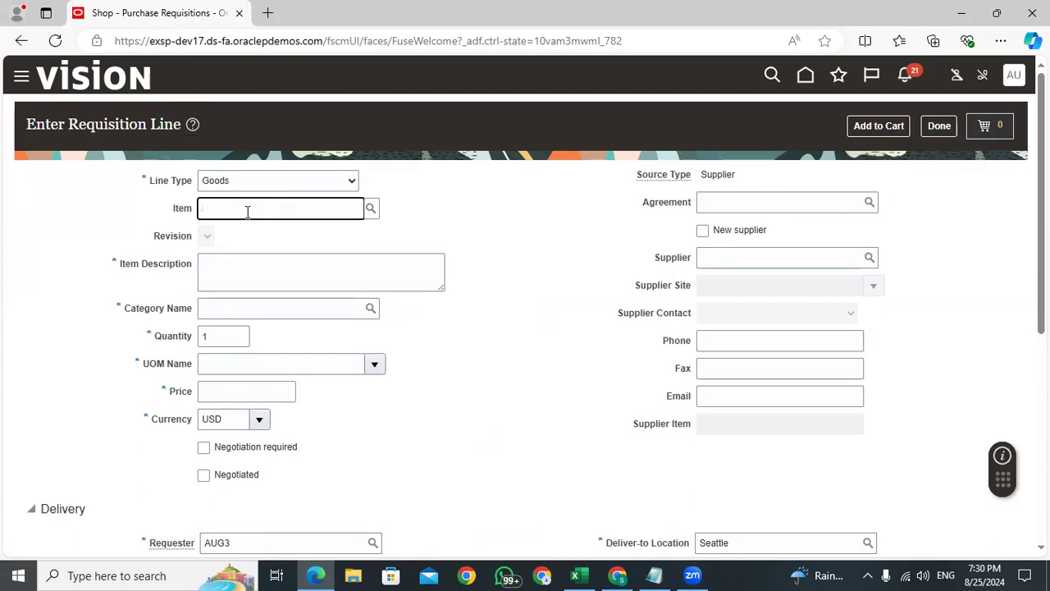
pyautogui.write('204164')
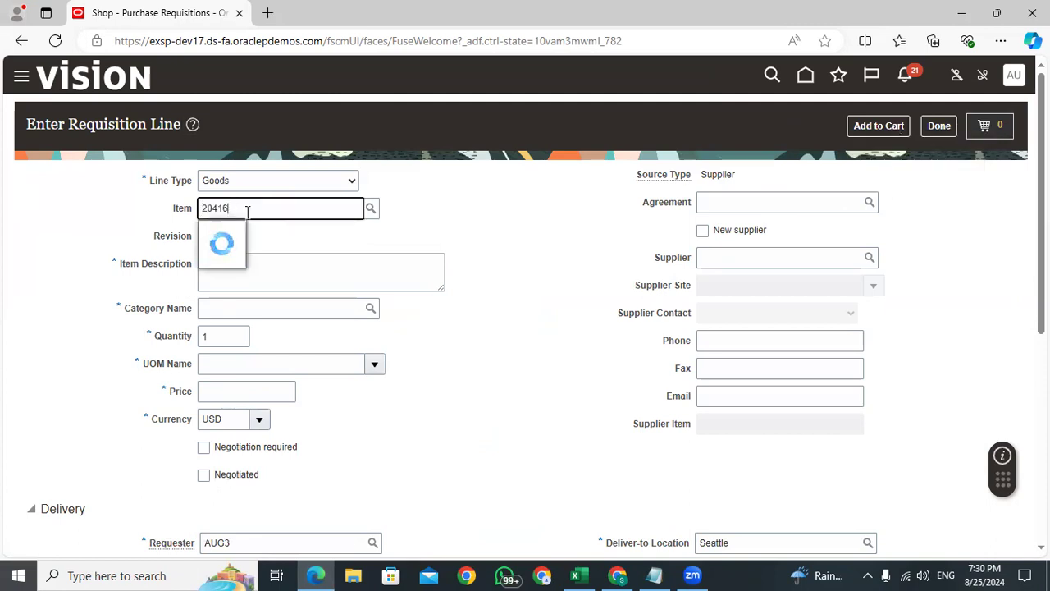
pyautogui.hotkey('ctrl', 'a')
pyautogui.press('BackSpace')
# Set the requisition line's item to AS00100 Alliance Business Software, checking the item against the Notepad notes
pyautogui.press('capslock')
pyautogui.write('AS00101')
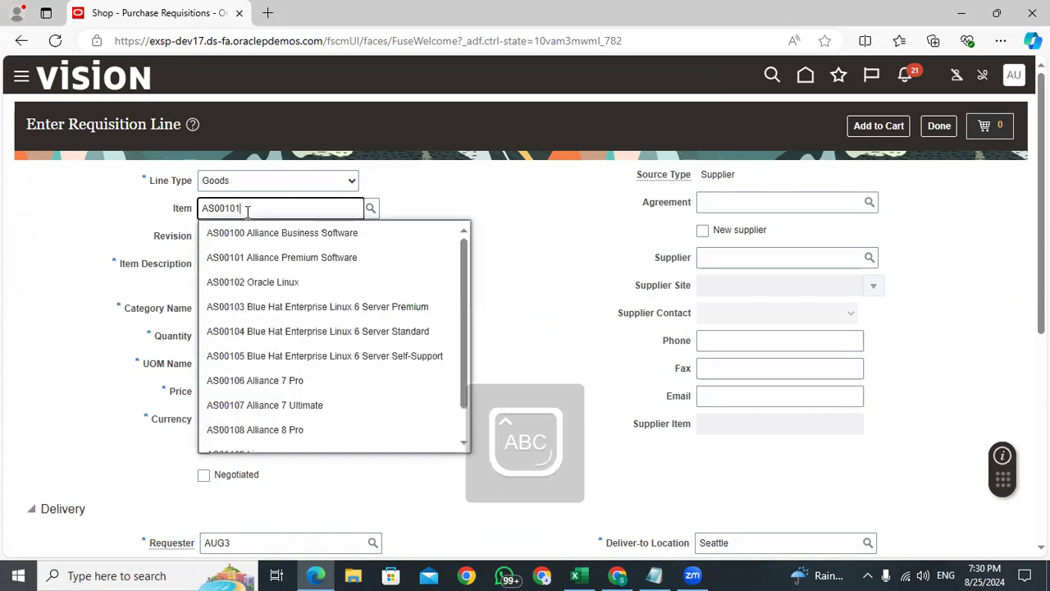
pyautogui.click(653, 575)
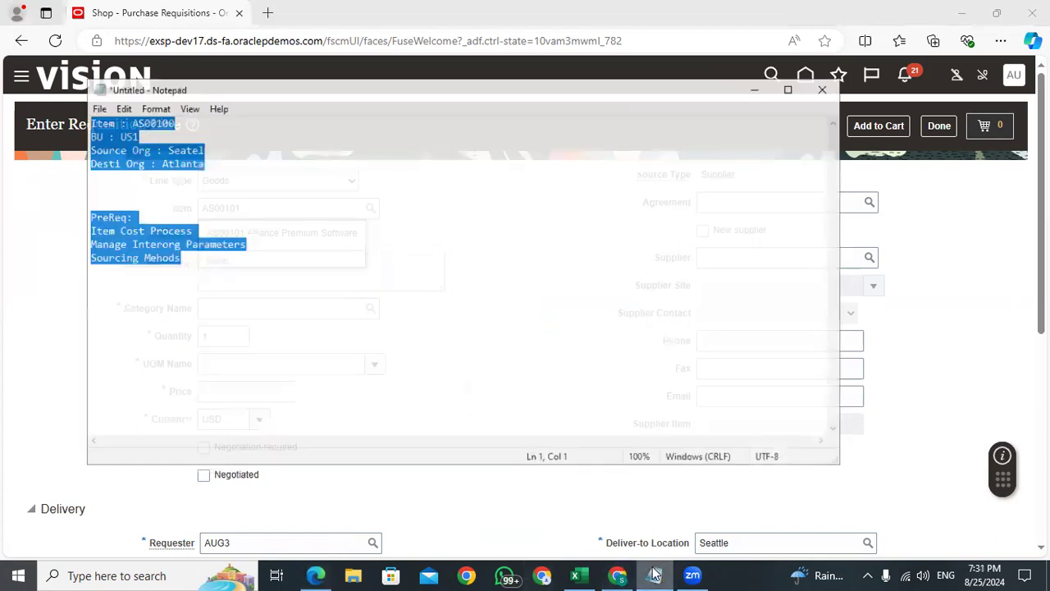
pyautogui.click(654, 575)
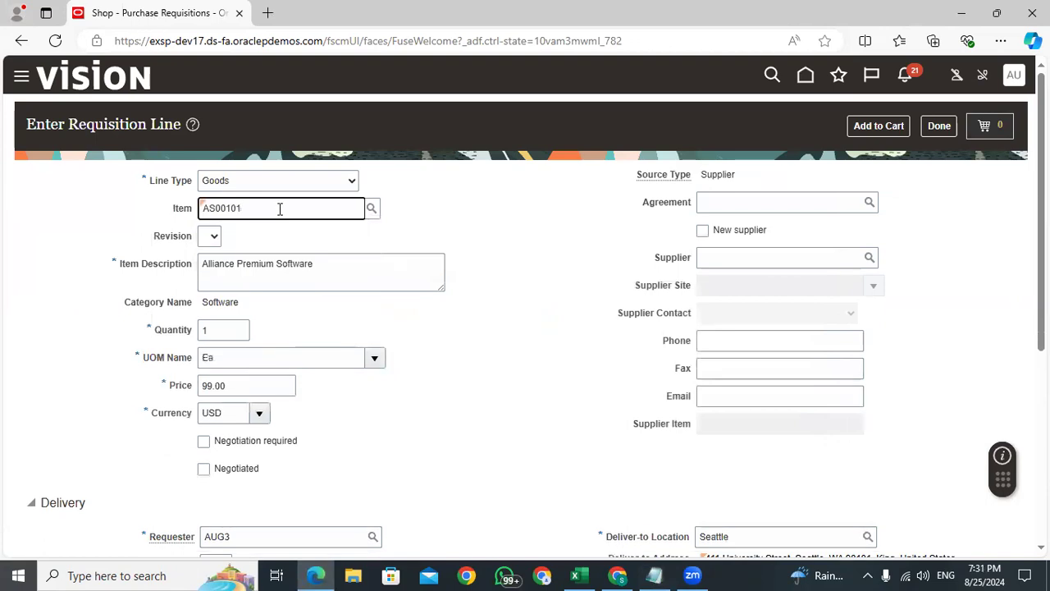
pyautogui.write('0')
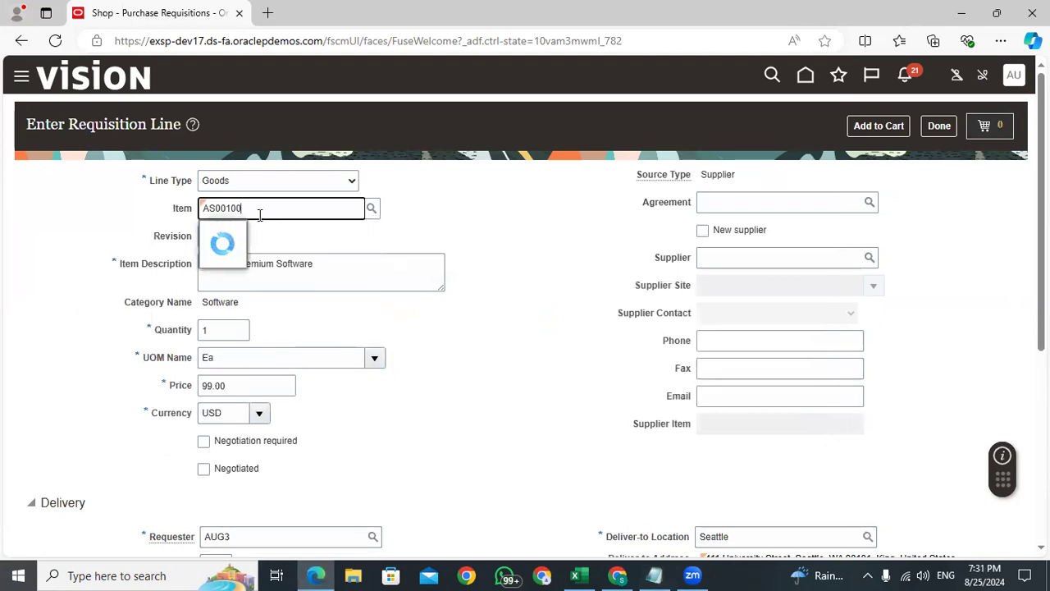
pyautogui.click(263, 233)
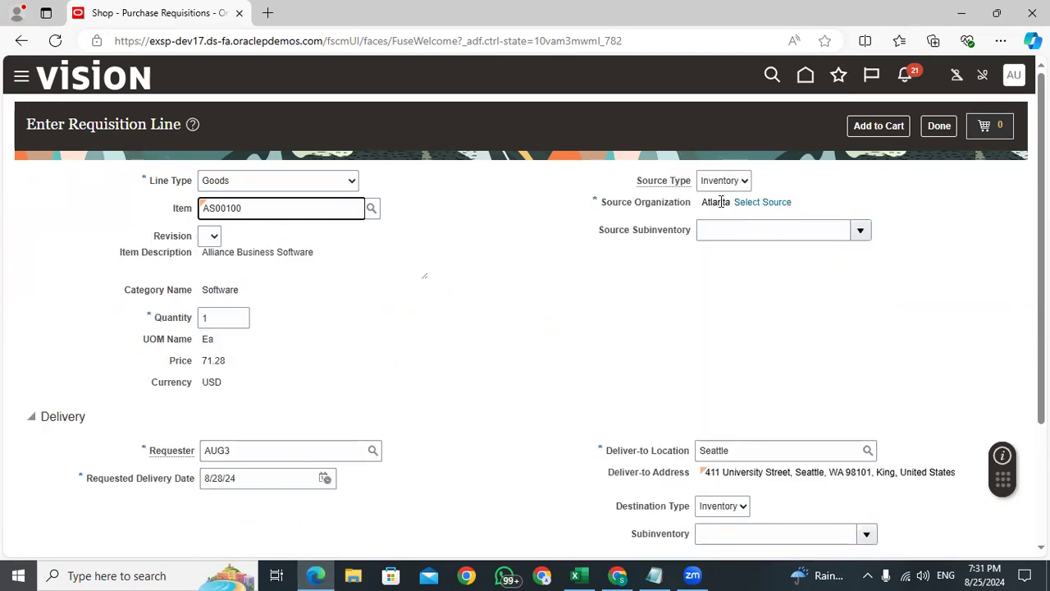
# Try to accept a supply source for the requisition line, and cancel the source selection
pyautogui.click(753, 211)
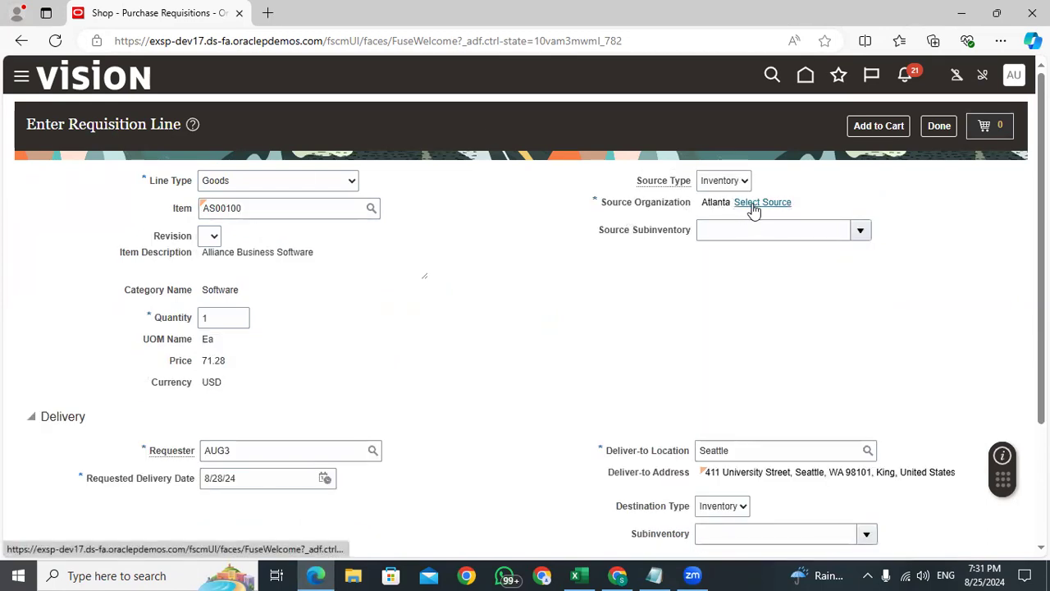
pyautogui.click(753, 205)
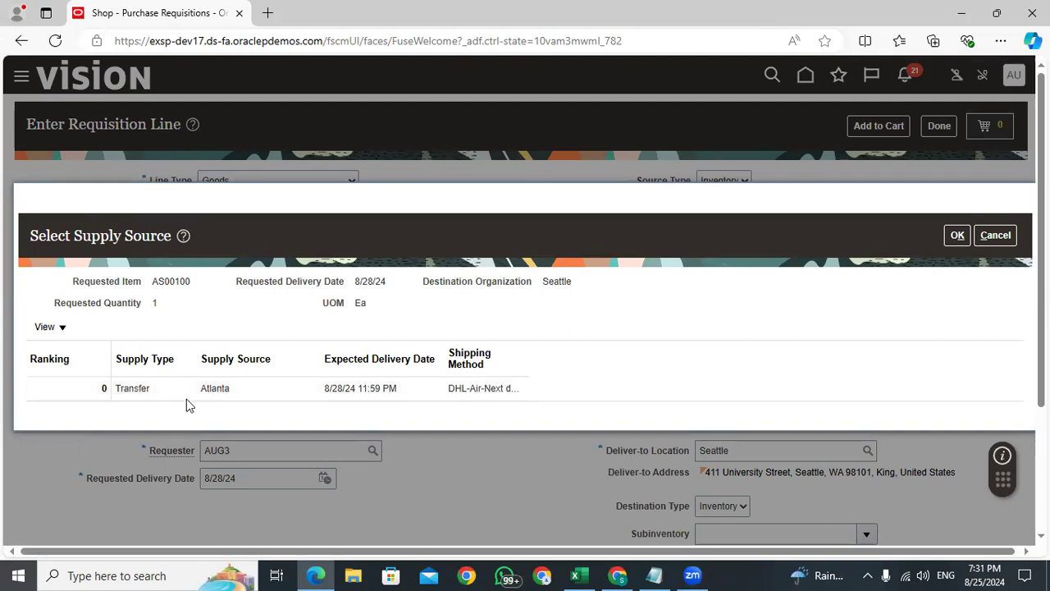
pyautogui.click(957, 240)
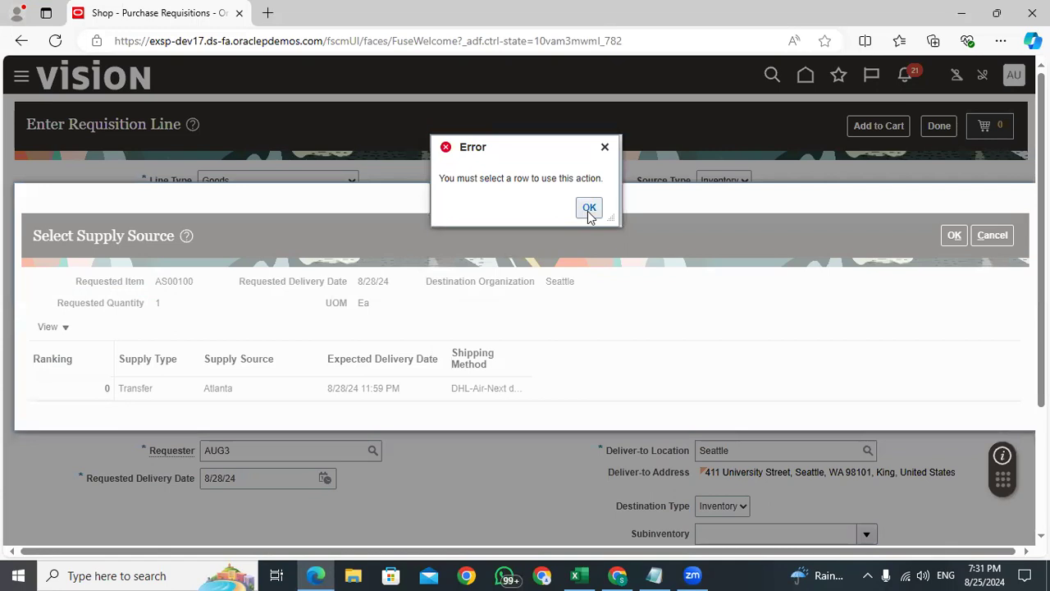
pyautogui.click(589, 212)
pyautogui.click(992, 237)
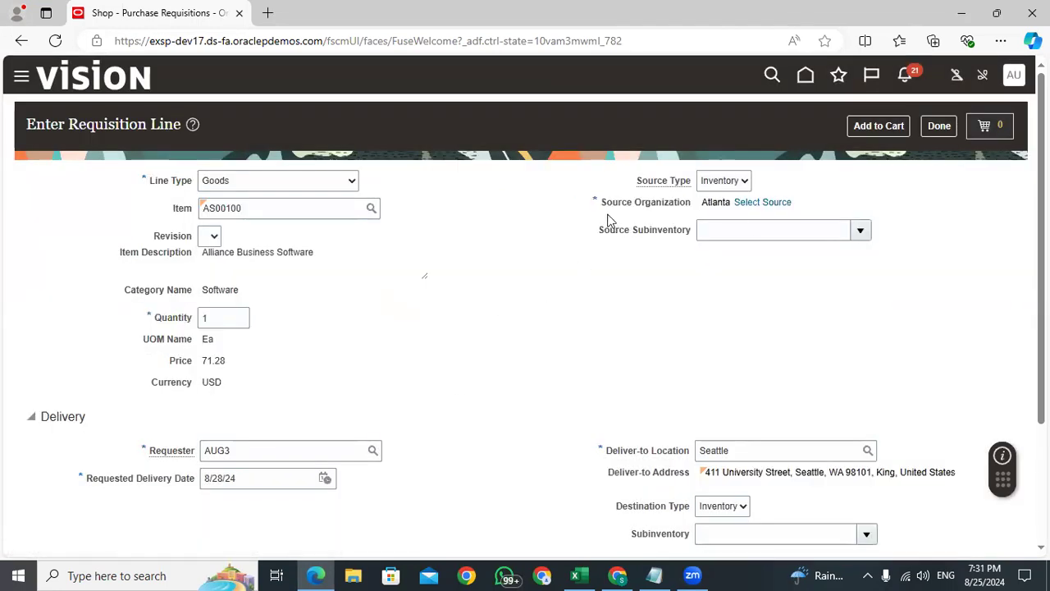
# Set the requisition line's source subinventory to Stores and check the delivery details
pyautogui.scroll(-2, 708, 348)
pyautogui.scroll(2, 711, 346)
pyautogui.click(860, 232)
pyautogui.click(547, 371)
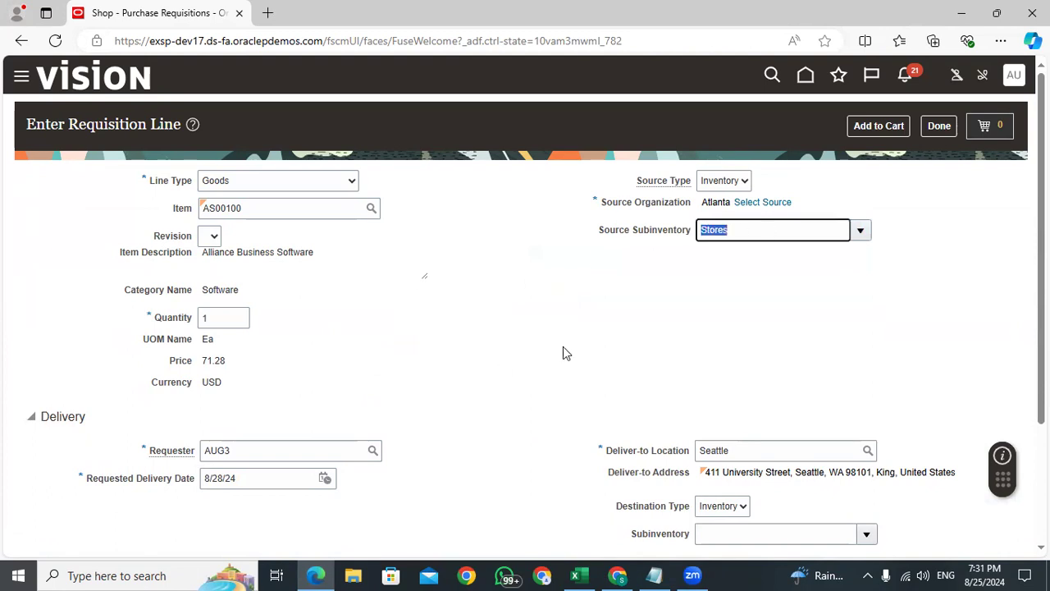
pyautogui.scroll(-2, 517, 330)
pyautogui.scroll(1, 821, 332)
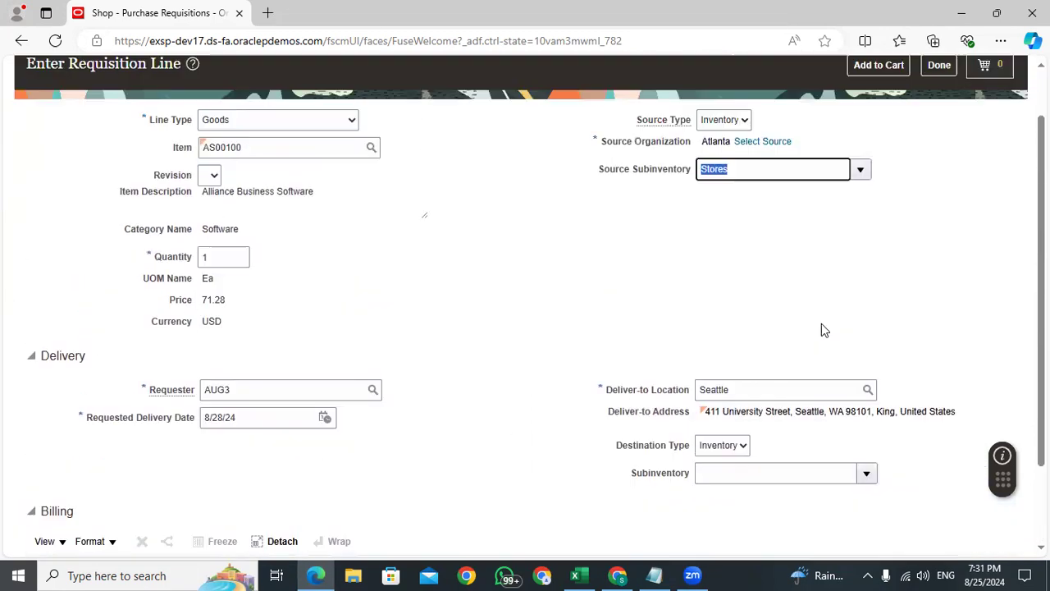
pyautogui.scroll(1, 824, 330)
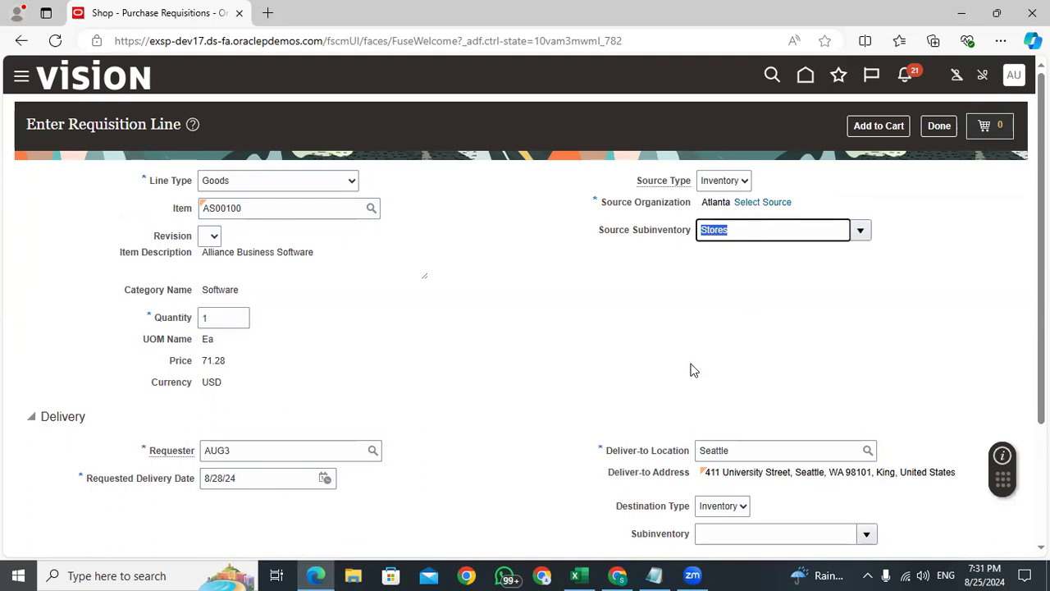
# Add the AS00100 line to the cart and submit the requisition, copying its number from the confirmation
pyautogui.click(876, 134)
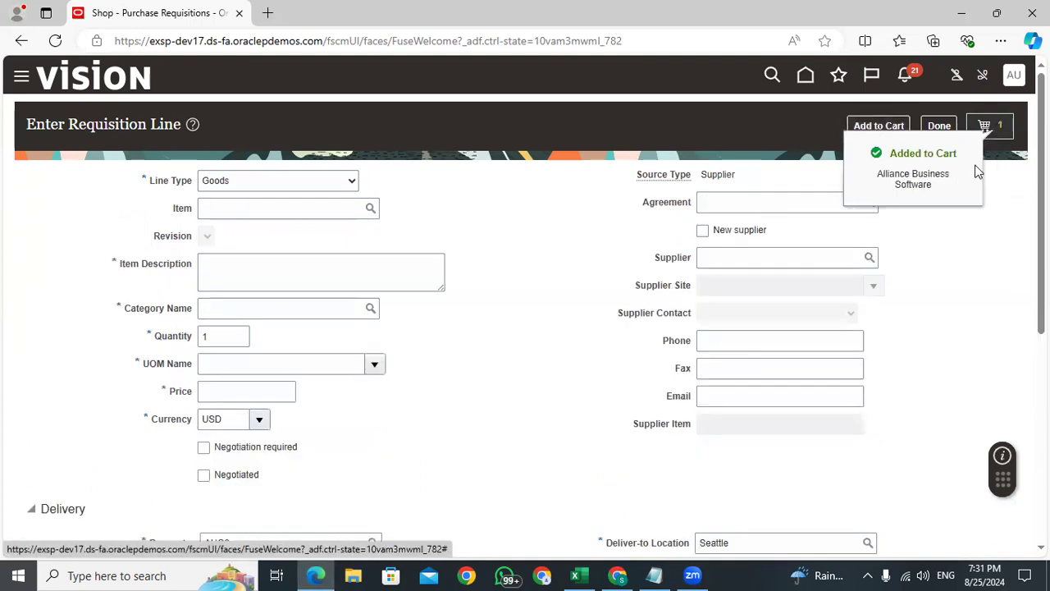
pyautogui.click(1004, 132)
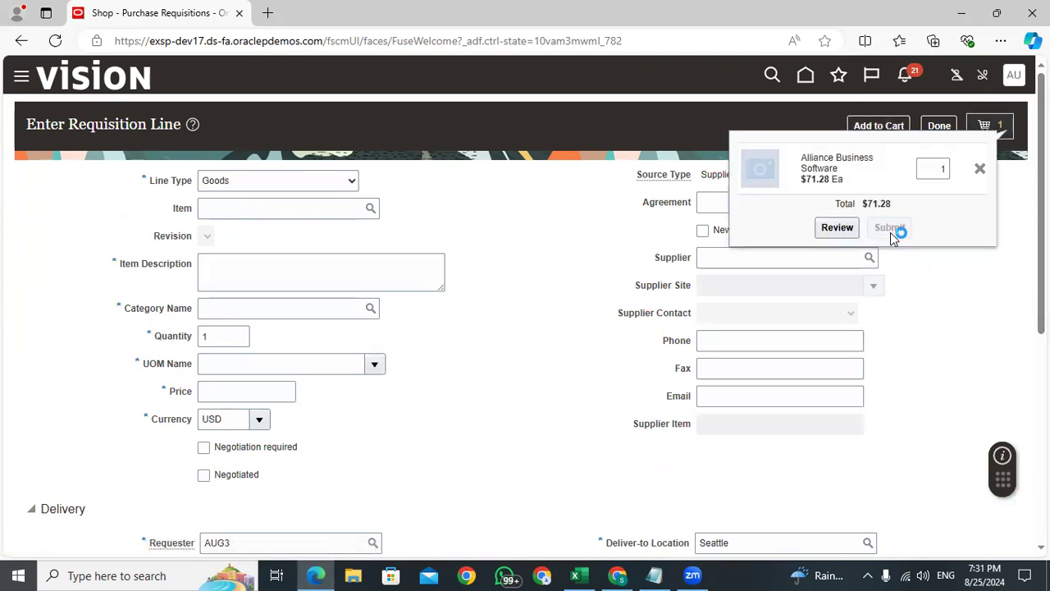
pyautogui.doubleClick(512, 302)
pyautogui.hotkey('ctrl', 'c')
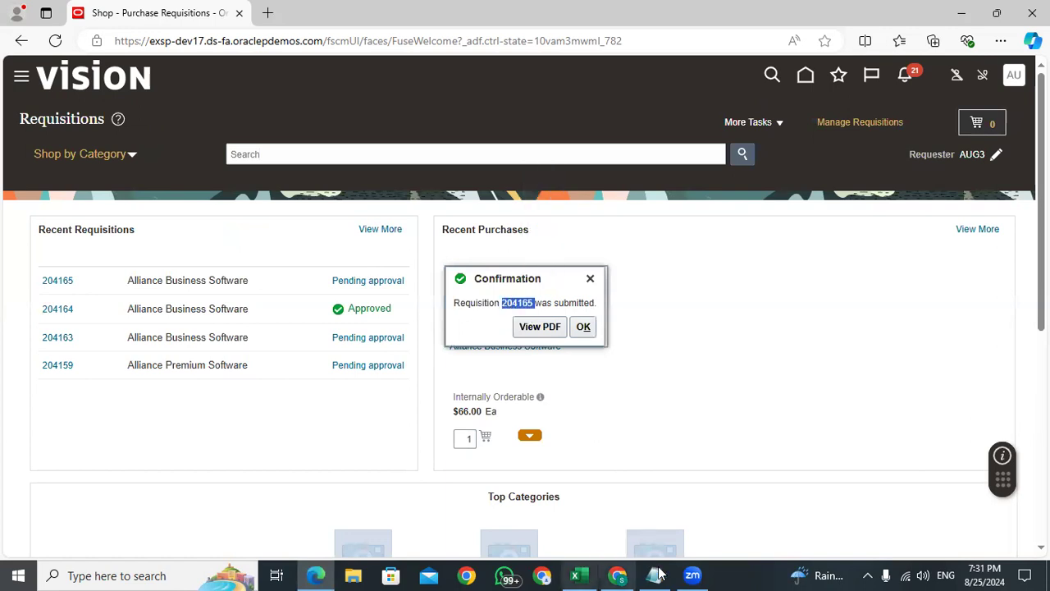
# Switch to the Excel workbook, enter the heading "Process exe" in cell C17 and fill the cell yellow
pyautogui.click(583, 574)
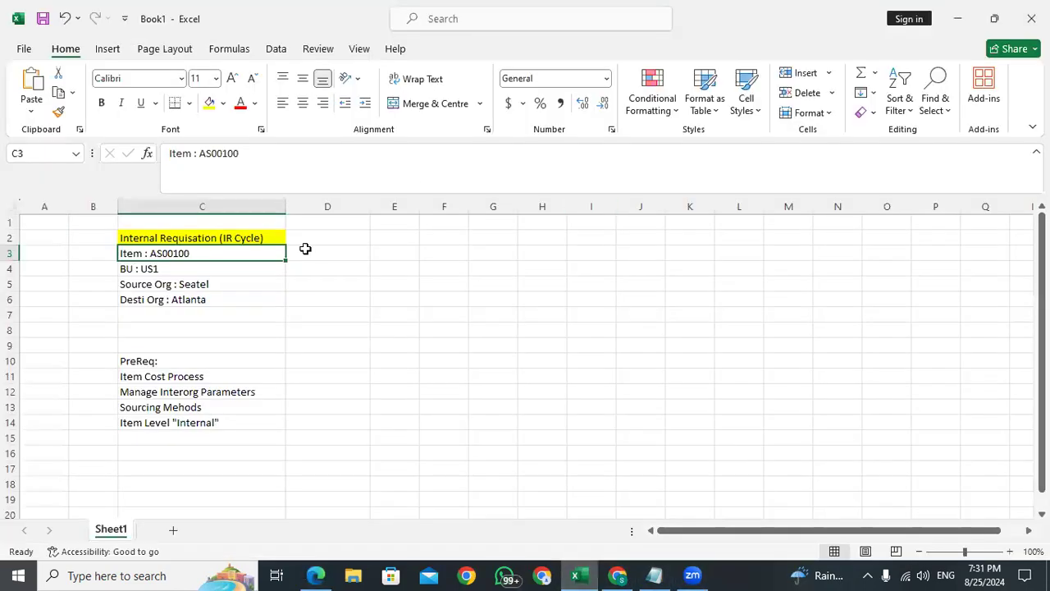
pyautogui.click(275, 485)
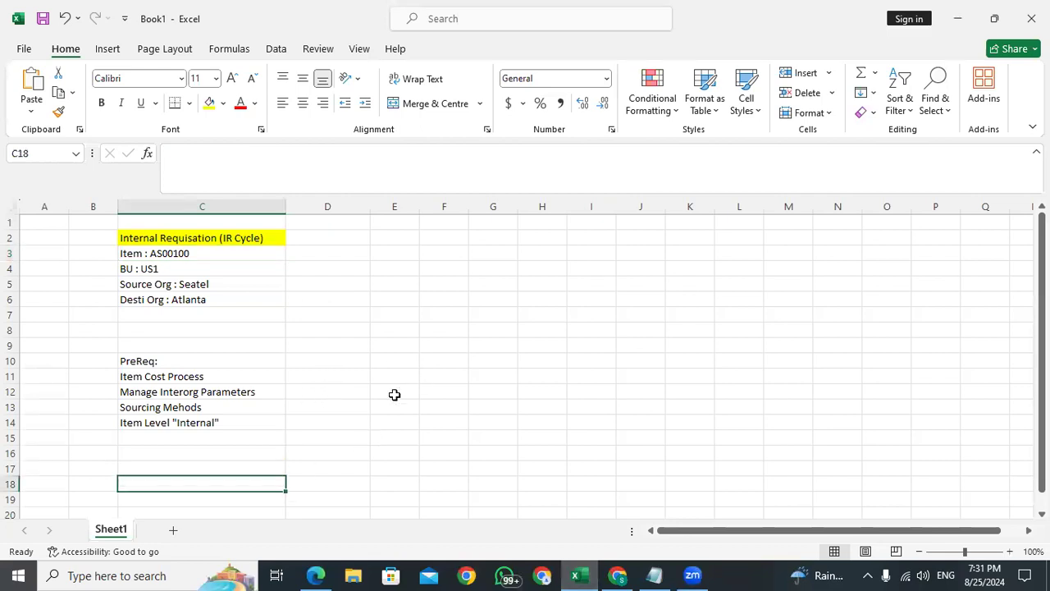
pyautogui.click(319, 466)
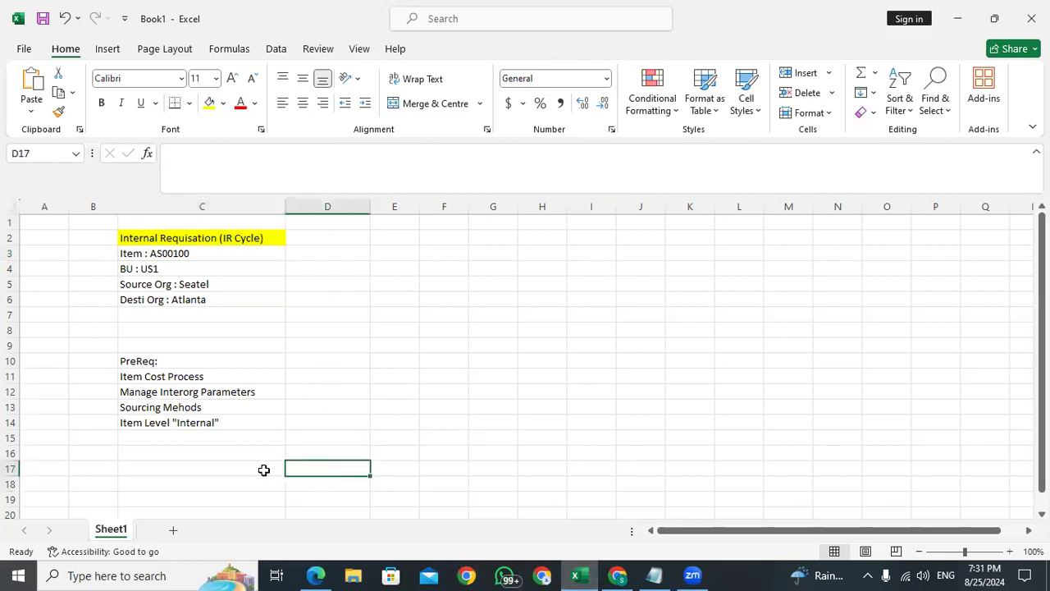
pyautogui.click(263, 469)
pyautogui.press('capslock')
pyautogui.write('Pro')
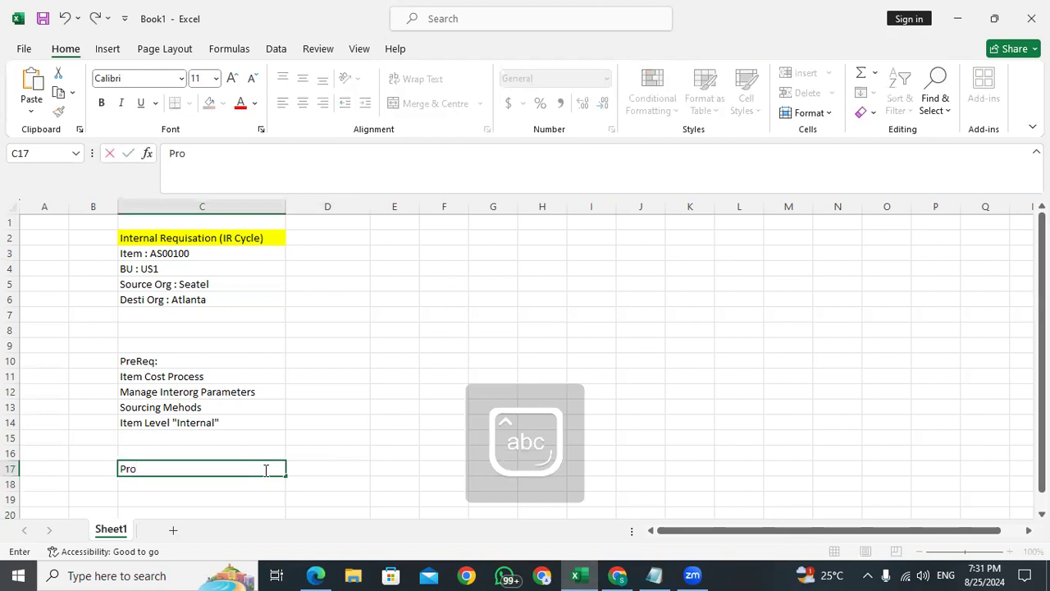
pyautogui.write('cess ')
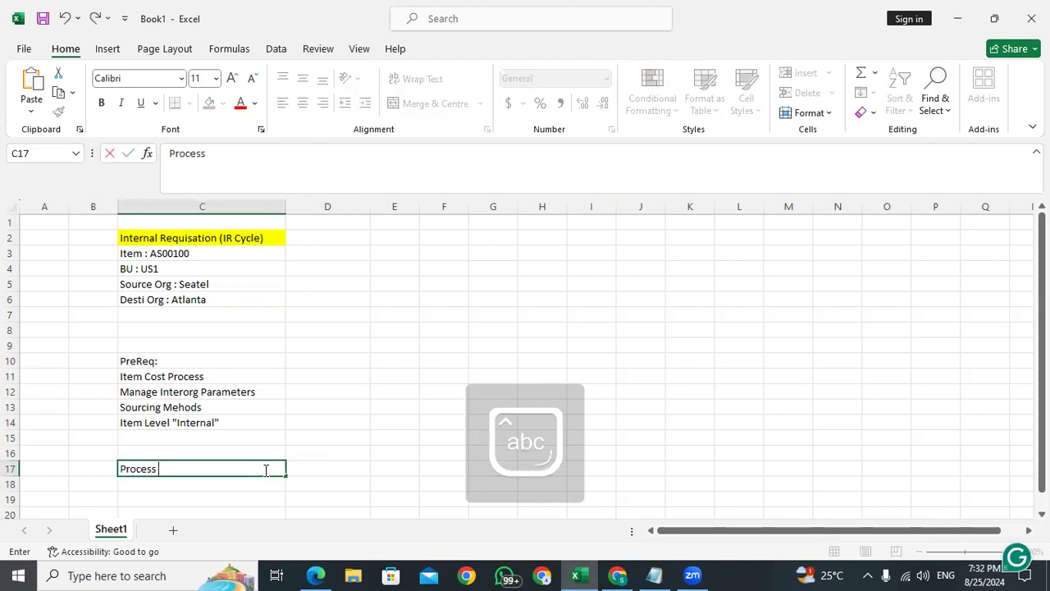
pyautogui.write('exe')
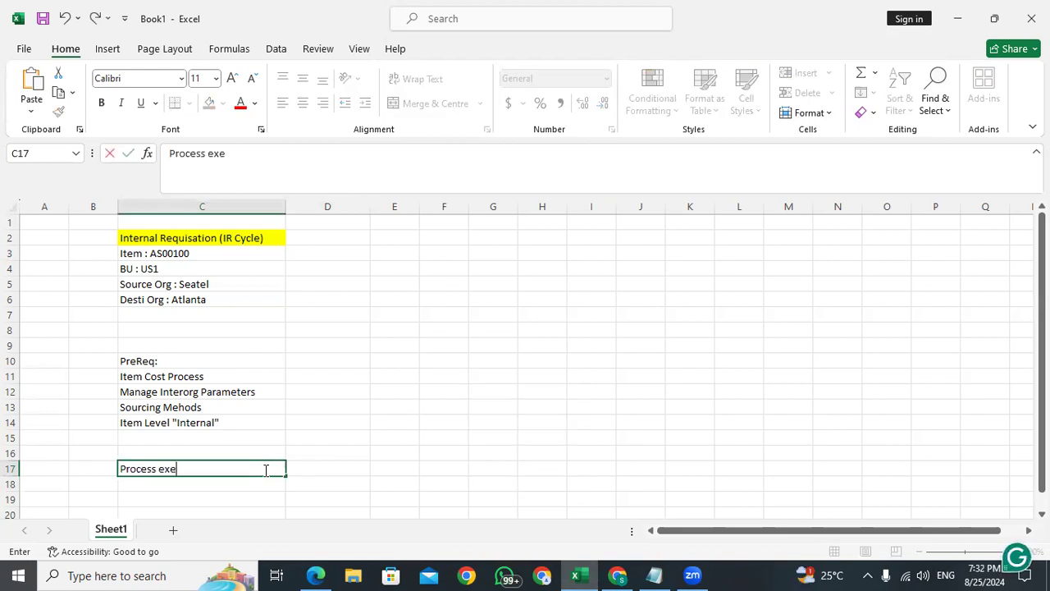
pyautogui.click(329, 471)
pyautogui.click(246, 473)
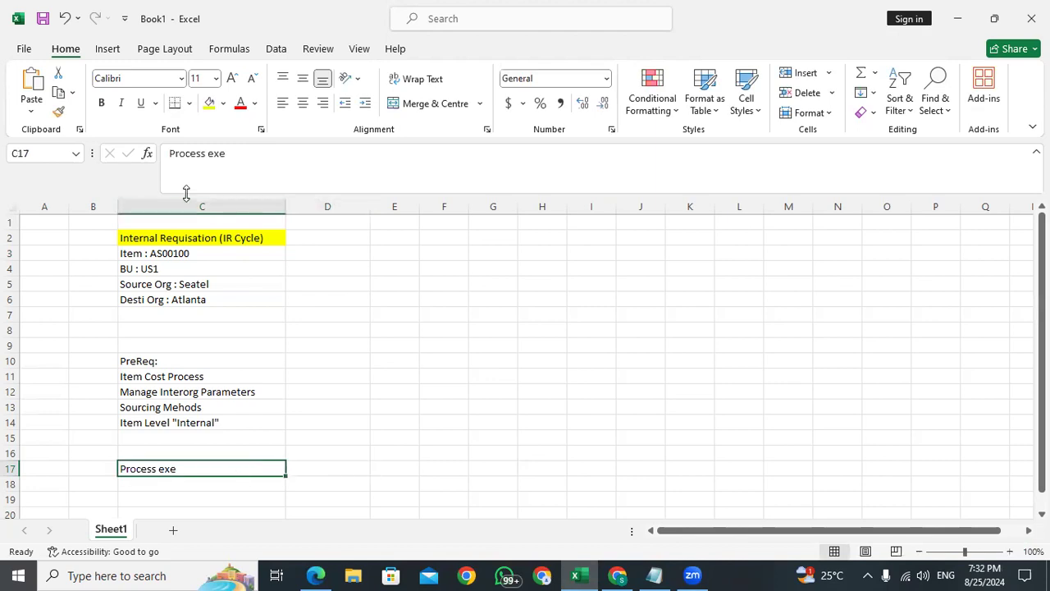
pyautogui.click(209, 103)
pyautogui.click(202, 497)
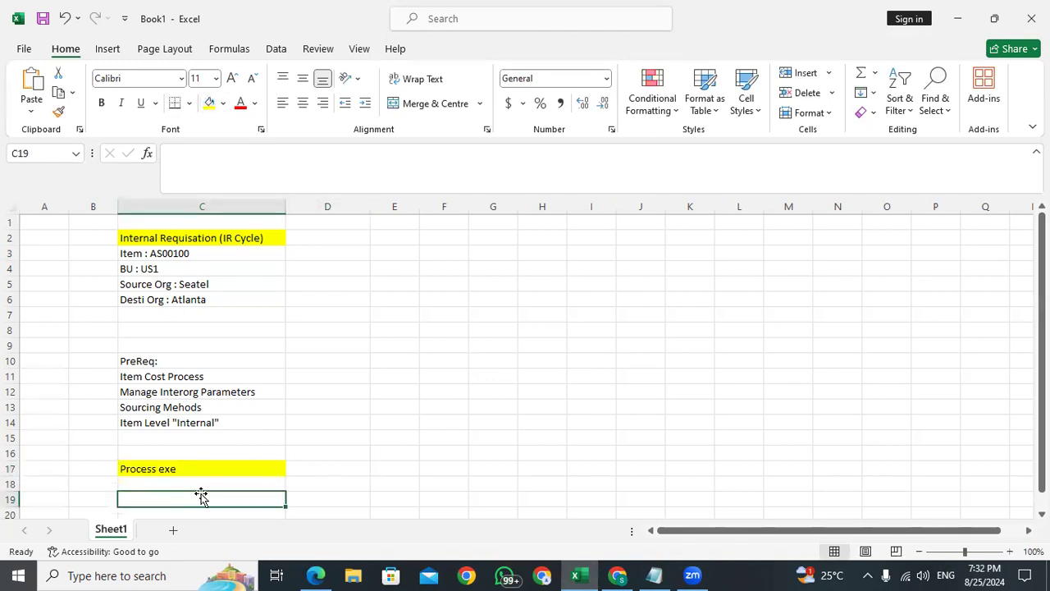
# Enter "Create Req" in D17, widen column E and paste the copied requisition number into E17
pyautogui.click(320, 468)
pyautogui.write('Crea')
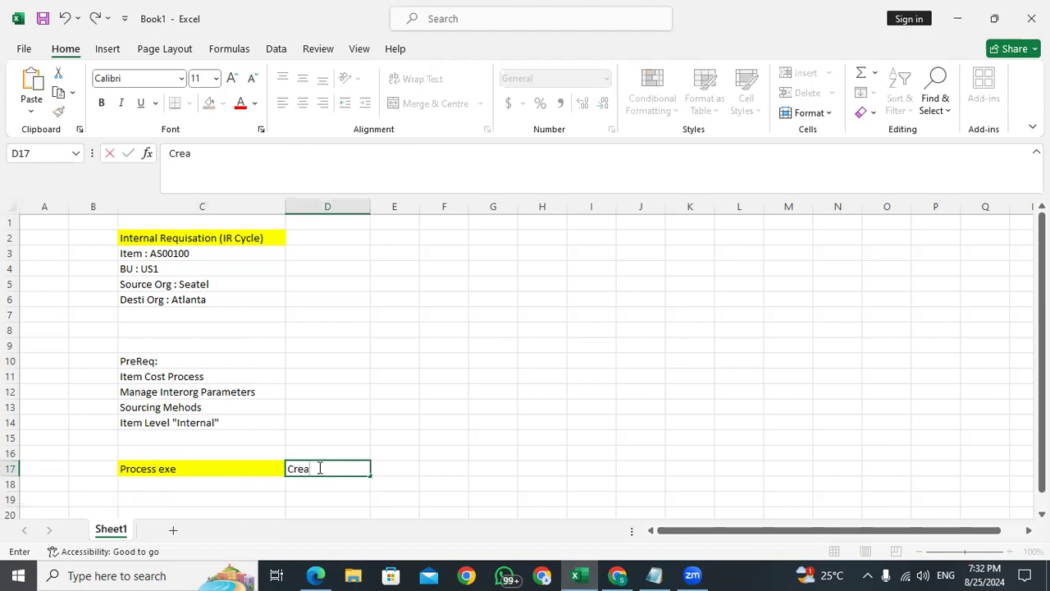
pyautogui.write('te Req')
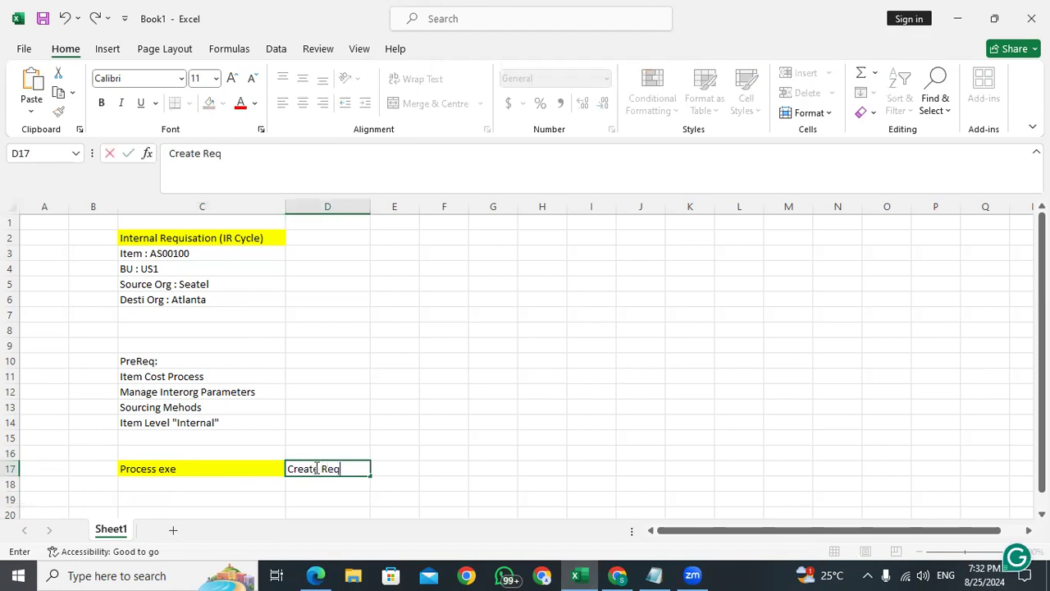
pyautogui.click(408, 463)
pyautogui.moveTo(420, 207); pyautogui.dragTo(483, 207)
pyautogui.hotkey('ctrl', 'v')
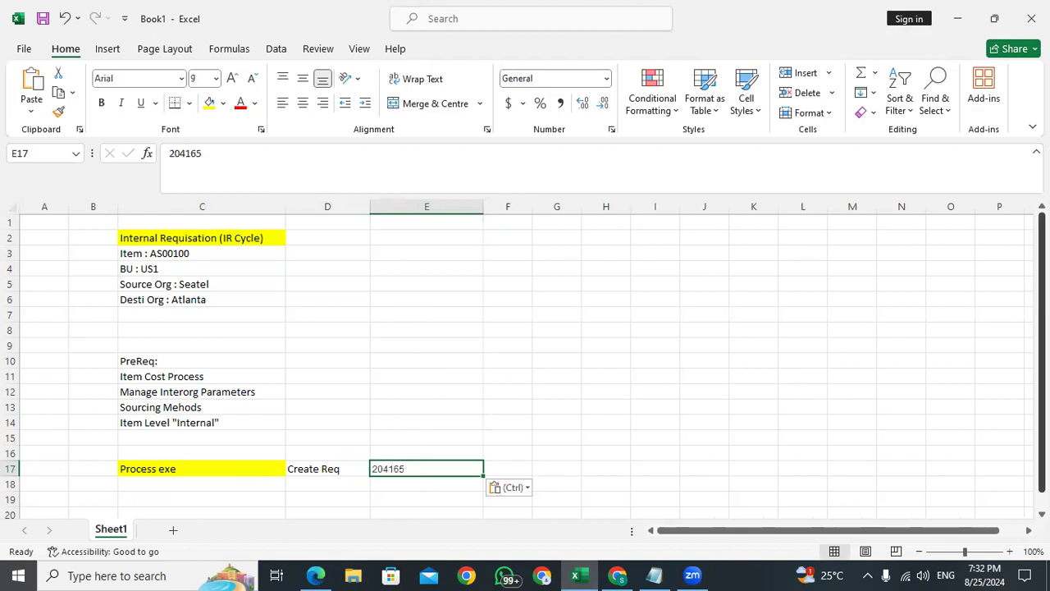
# Return to Oracle Fusion in Edge, copy the requisition number again and close the submission confirmation
pyautogui.scroll(-1, 319, 459)
pyautogui.click(300, 469)
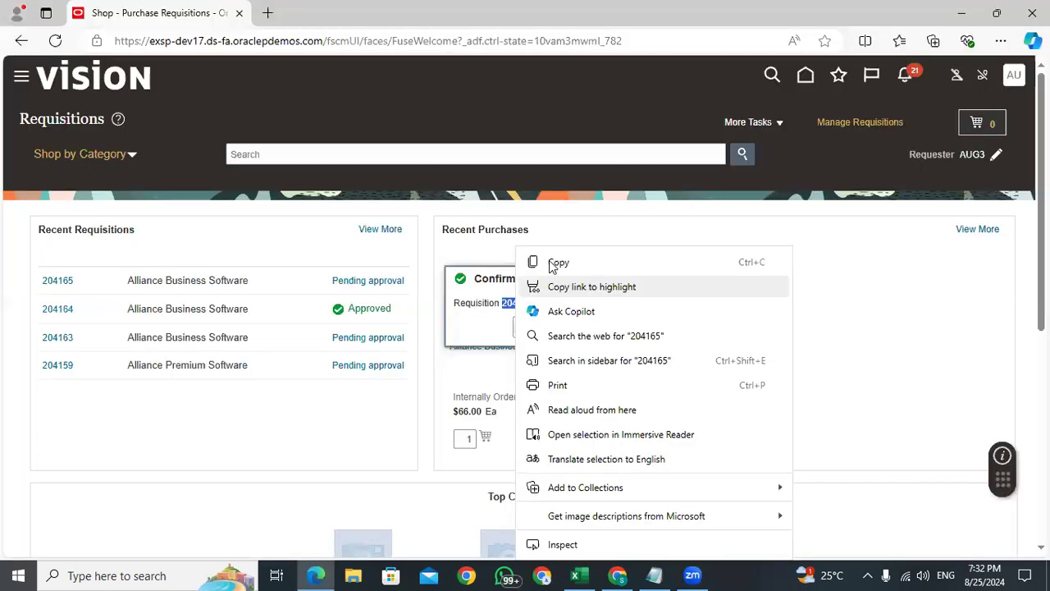
pyautogui.click(561, 264)
pyautogui.click(578, 328)
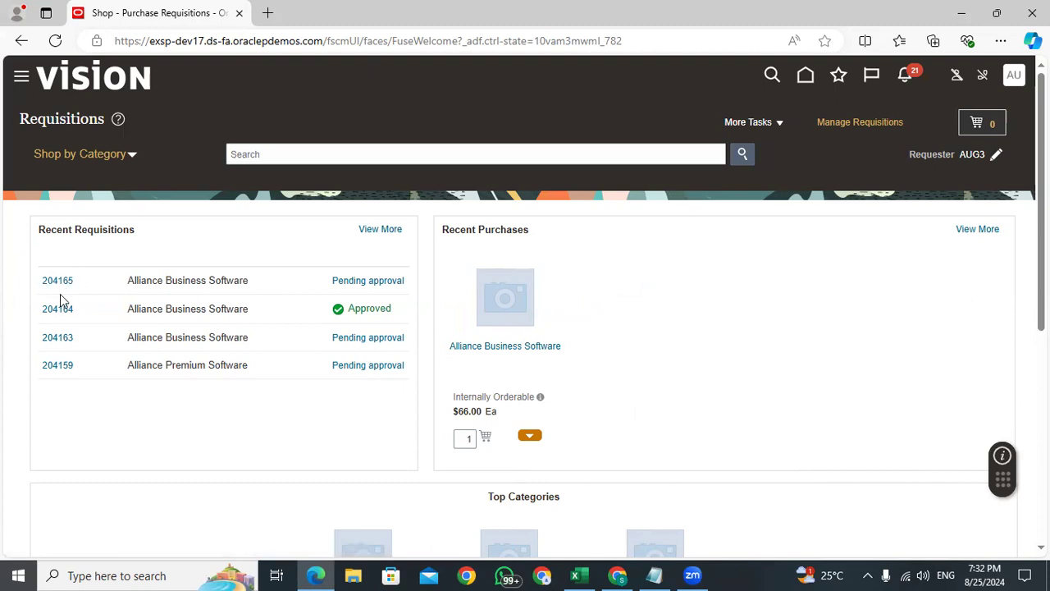
# Open the newly submitted requisition from the recent requisitions to review its details, and return to the Requisitions page
pyautogui.click(59, 282)
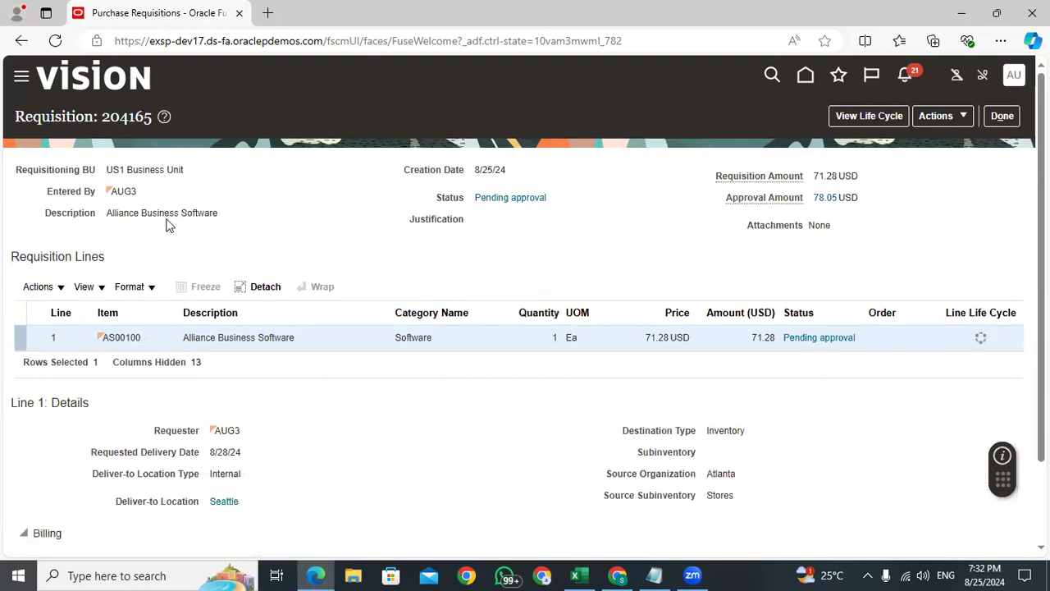
pyautogui.click(1006, 119)
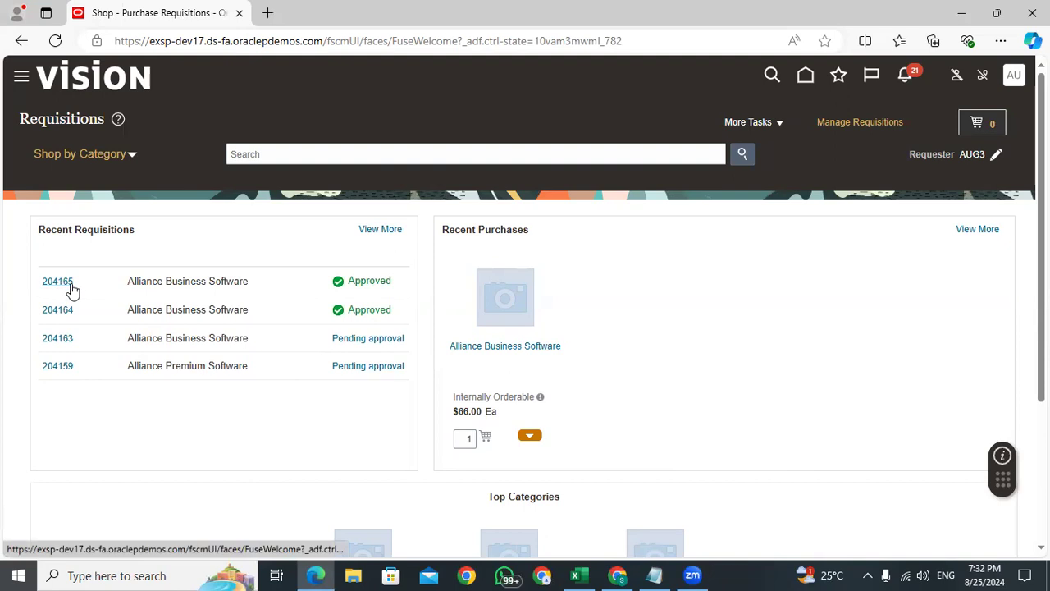
# Search Manage Requisitions for the newly submitted requisition by its number
pyautogui.moveTo(78, 283); pyautogui.dragTo(42, 287)
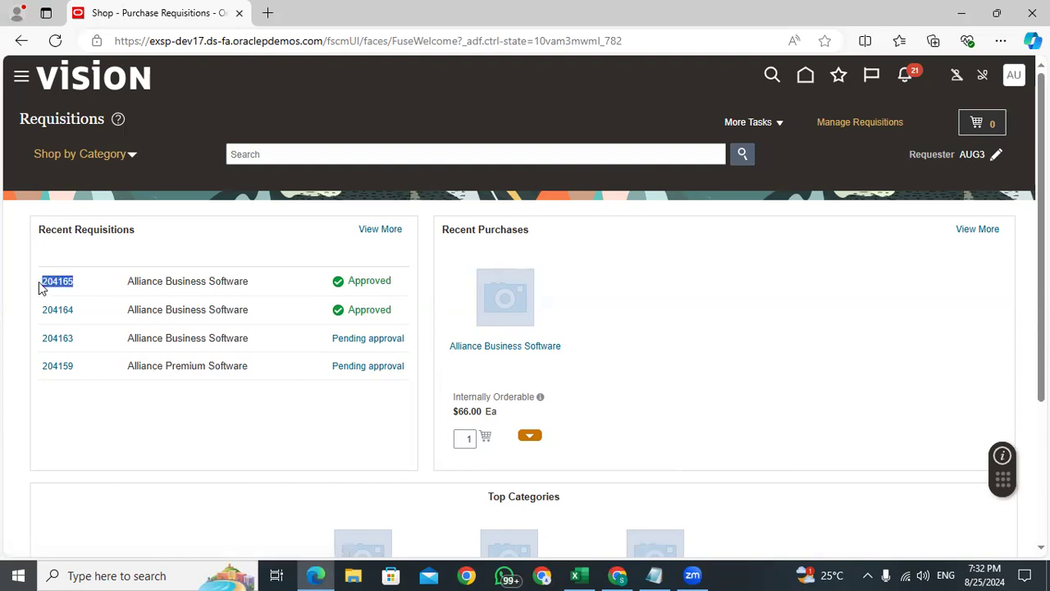
pyautogui.click(855, 122)
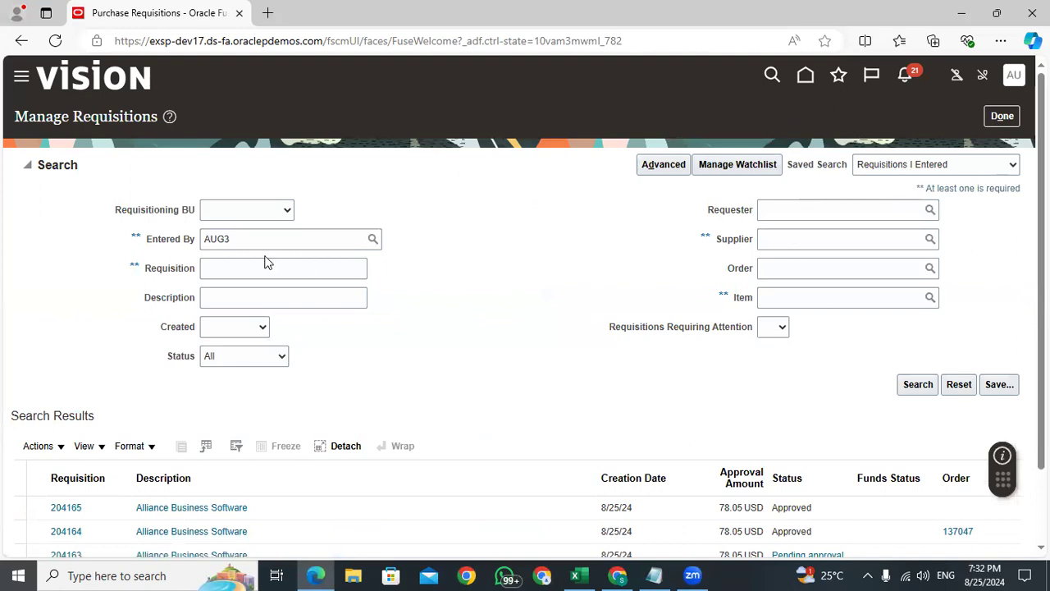
pyautogui.click(225, 269)
pyautogui.write('204165')
pyautogui.click(932, 383)
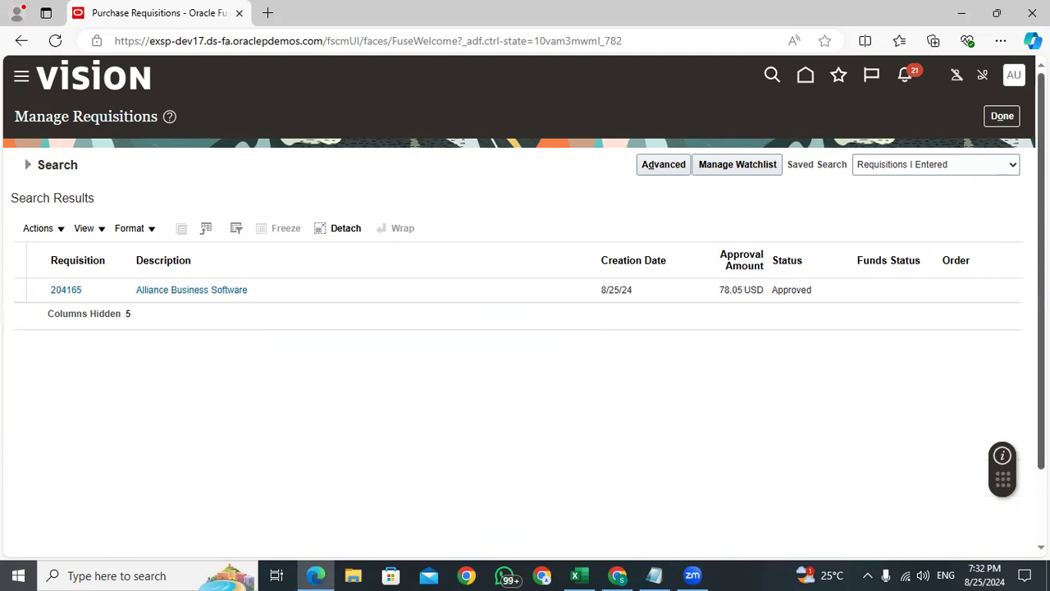
# Rerun the requisition search to check whether the requisition has an order assigned
pyautogui.scroll(-1, 963, 206)
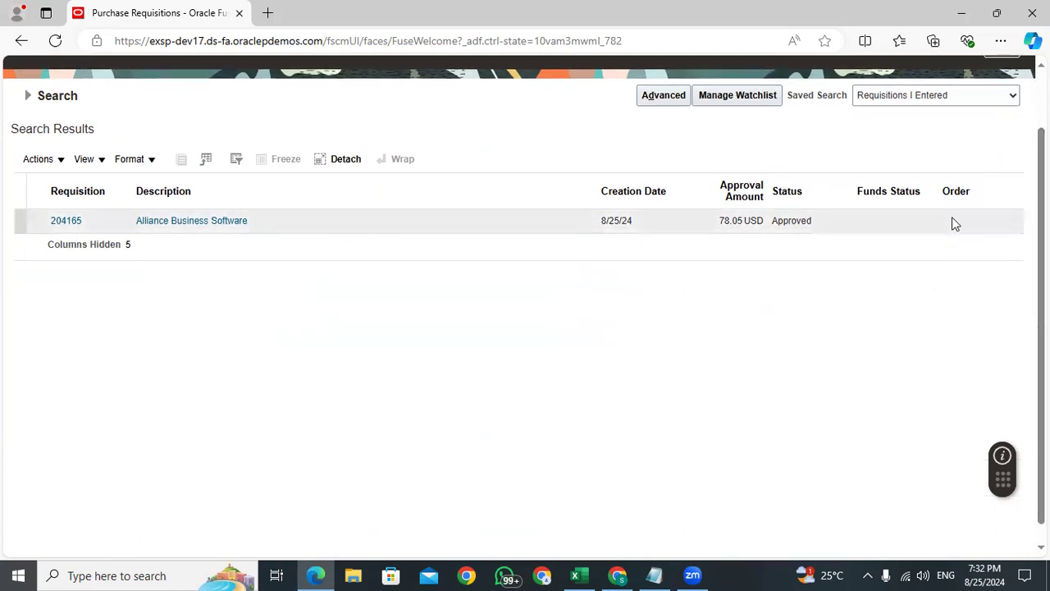
pyautogui.click(27, 96)
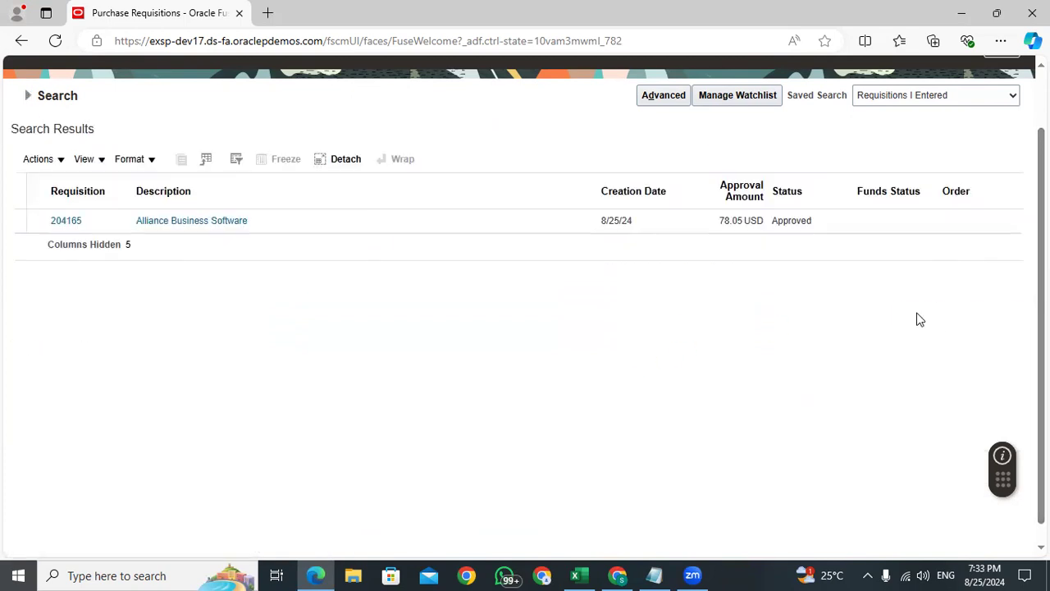
pyautogui.click(27, 96)
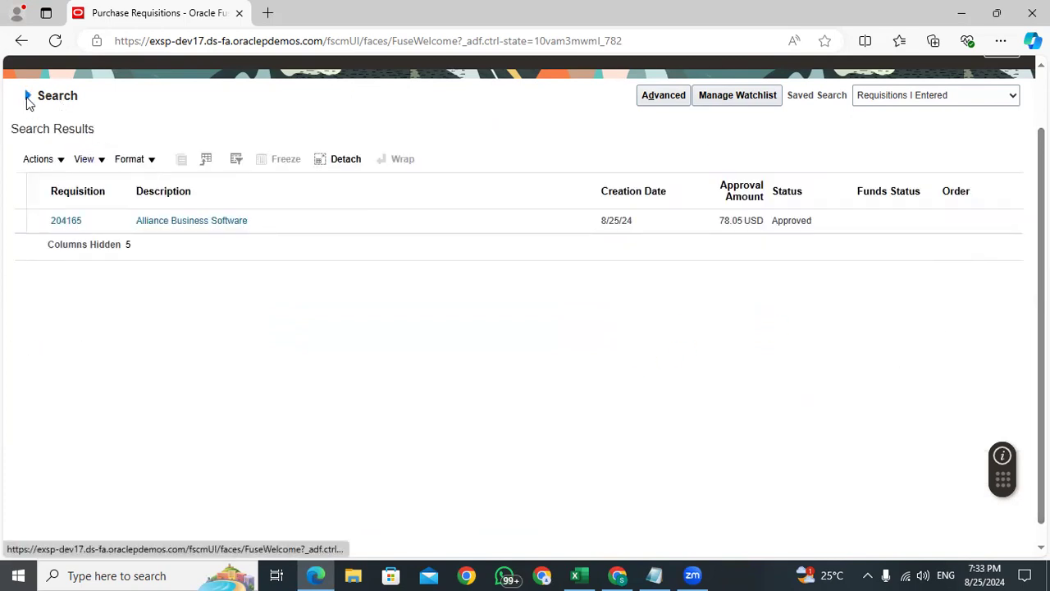
pyautogui.click(925, 316)
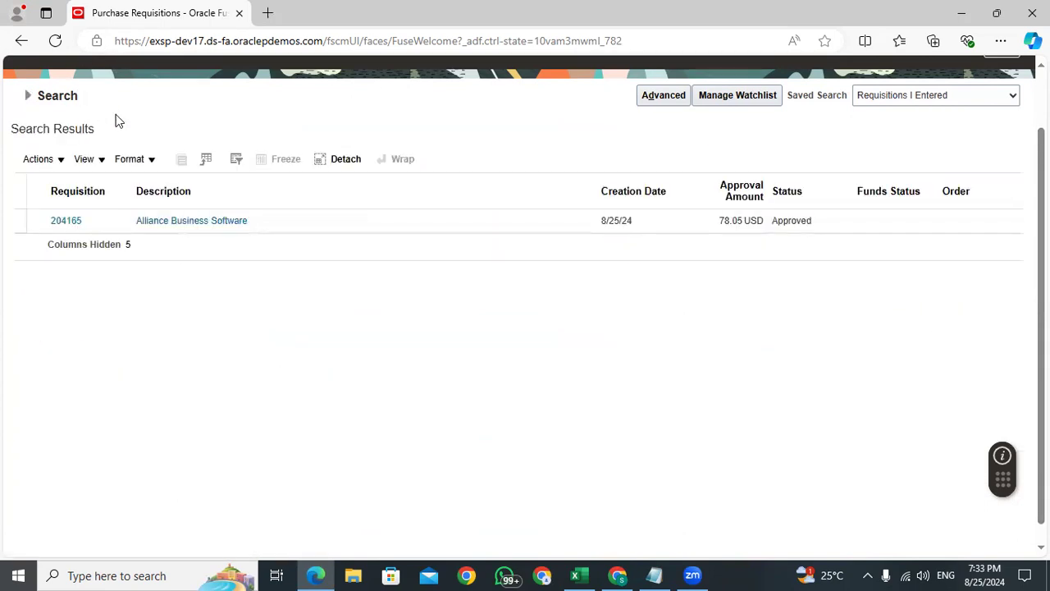
pyautogui.scroll(1, 698, 307)
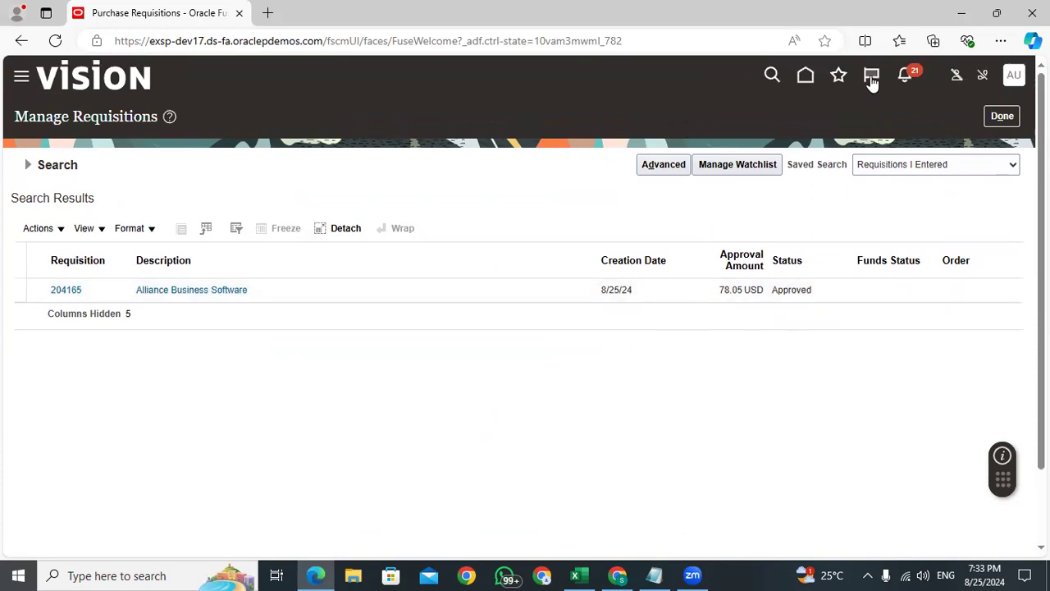
# Open Supply Orchestration under Supply Chain Execution and list the on-track Atlanta to Seattle transfer supply lines for AS00100
pyautogui.click(803, 77)
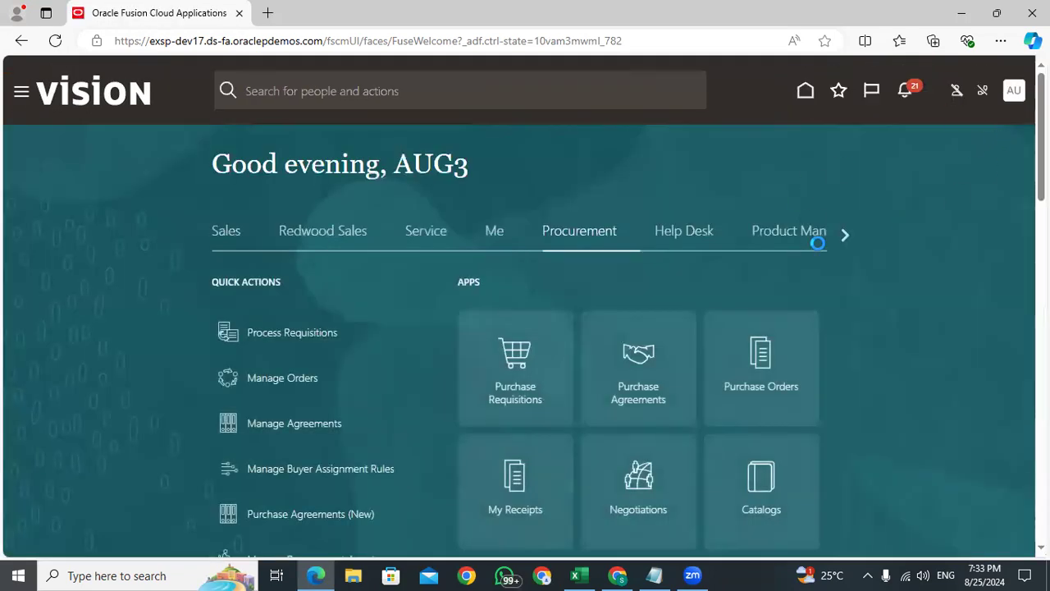
pyautogui.click(846, 237)
pyautogui.click(846, 237)
pyautogui.click(846, 237)
pyautogui.click(595, 230)
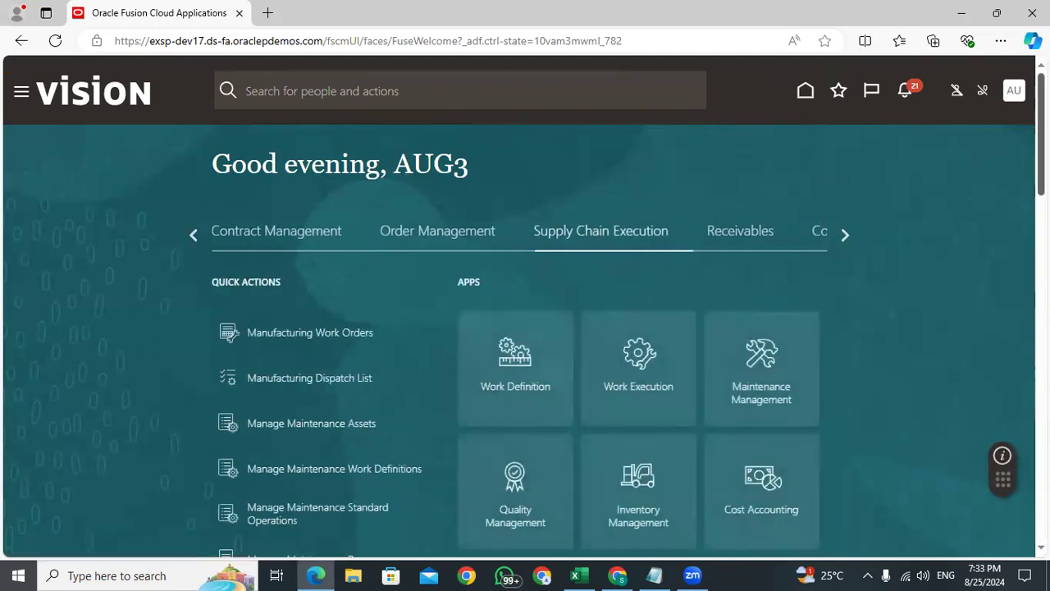
pyautogui.scroll(-3, 989, 191)
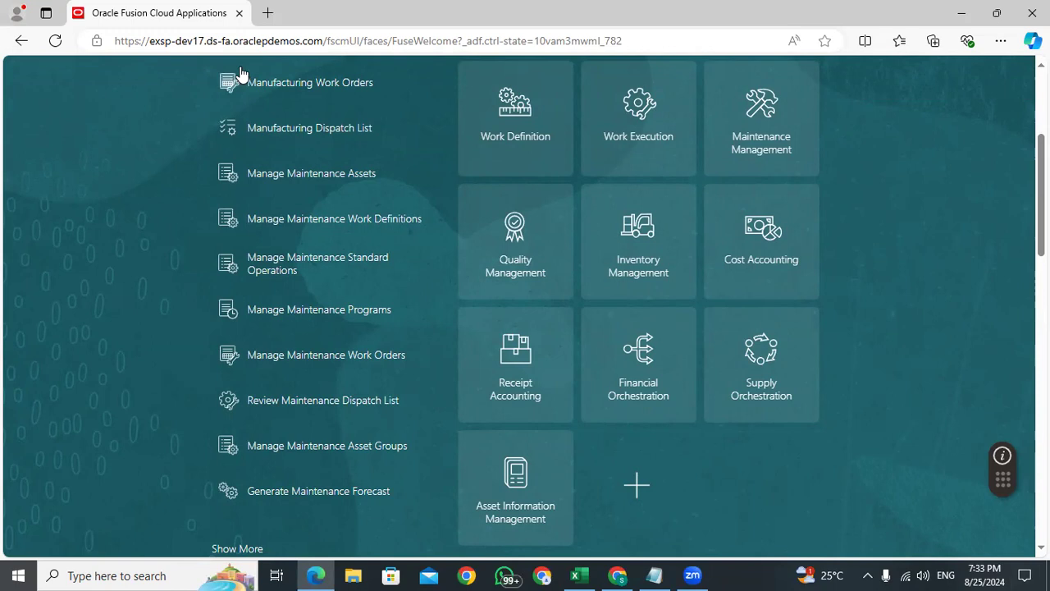
pyautogui.click(754, 365)
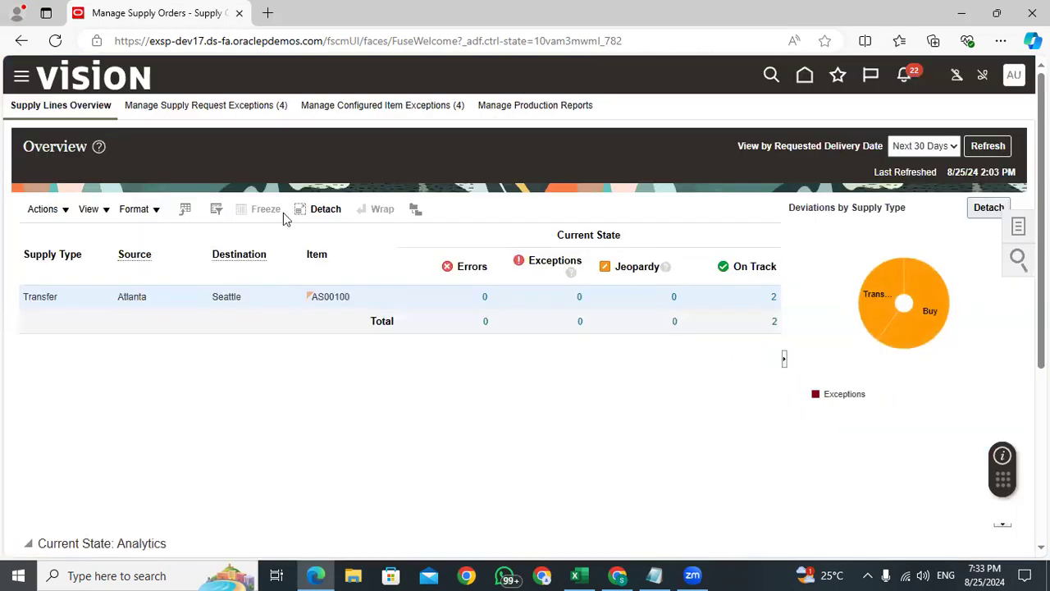
pyautogui.click(773, 298)
pyautogui.scroll(-1, 559, 468)
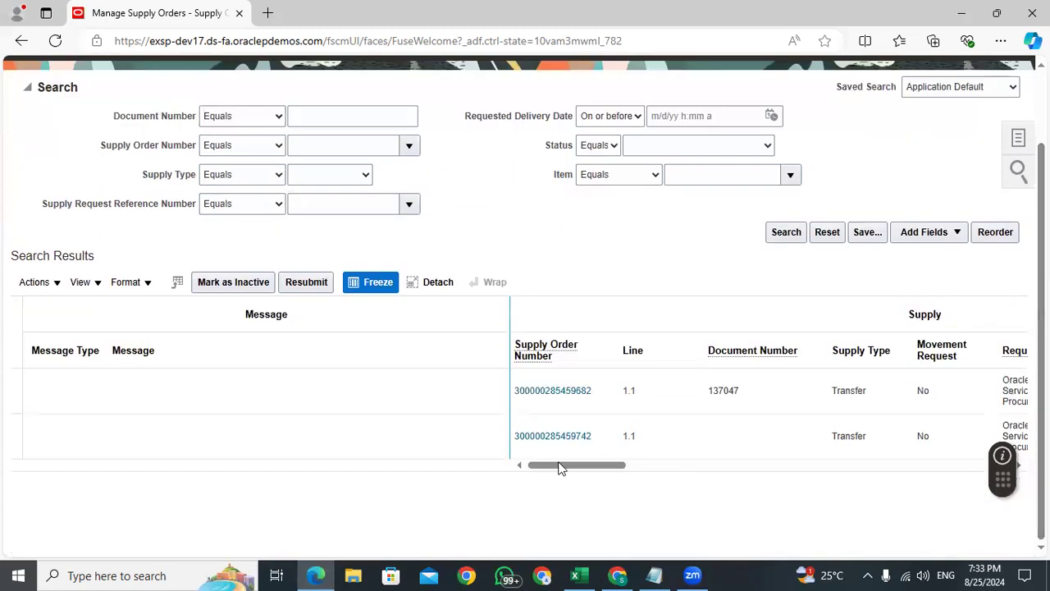
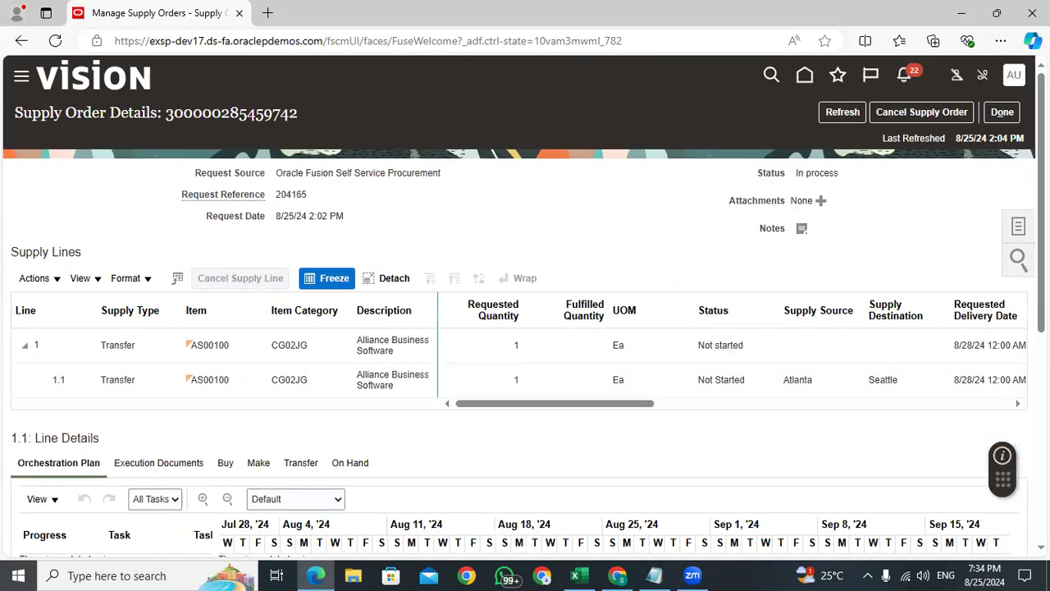
# Refresh the requisition's supply order details repeatedly and examine the supply line status and orchestration plan
pyautogui.click(840, 117)
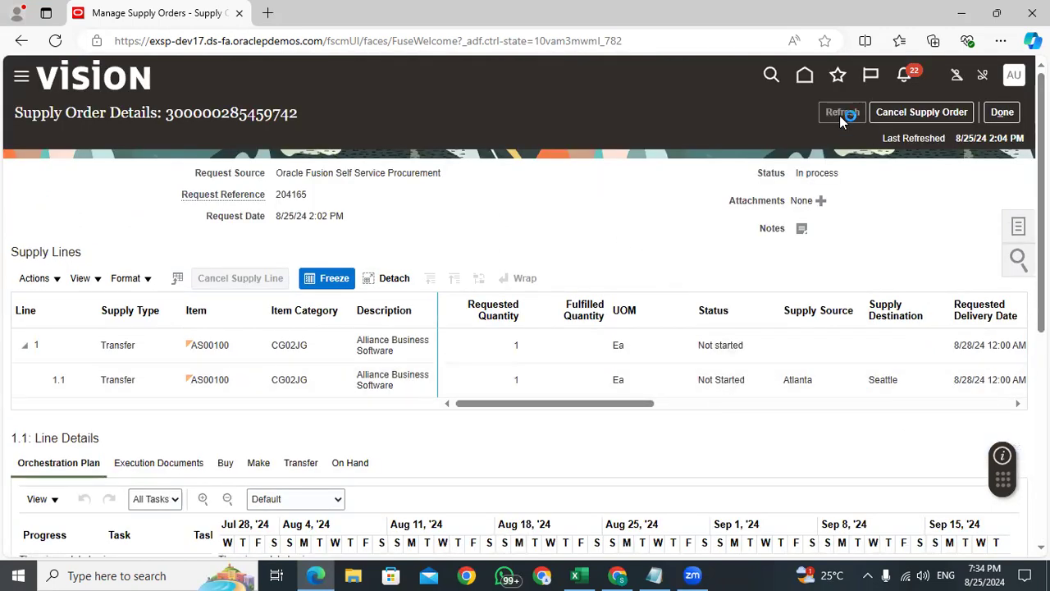
pyautogui.click(840, 113)
pyautogui.click(845, 115)
pyautogui.click(845, 119)
pyautogui.click(844, 115)
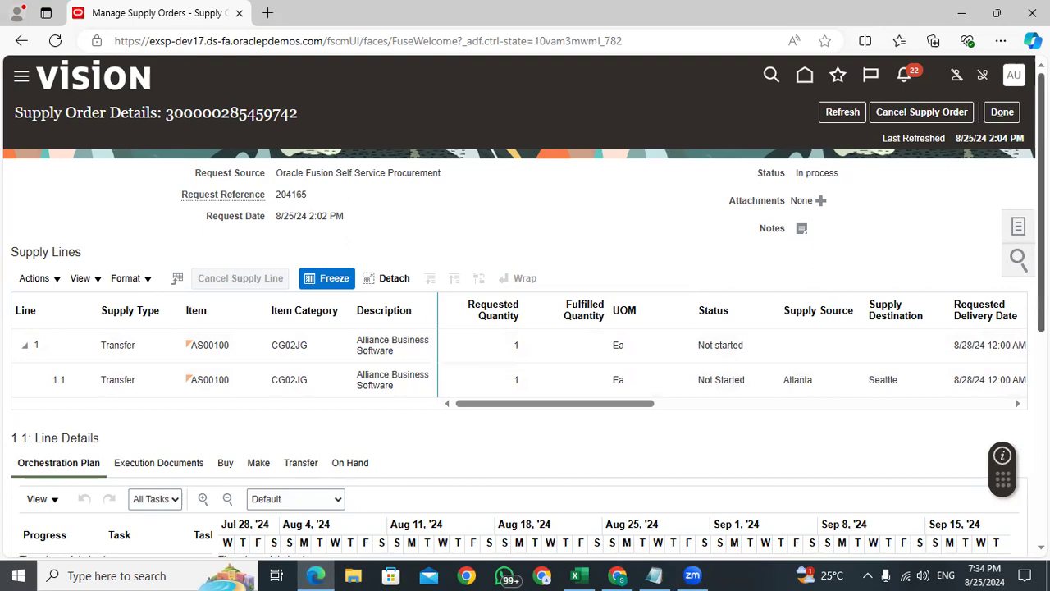
pyautogui.scroll(-1, 827, 168)
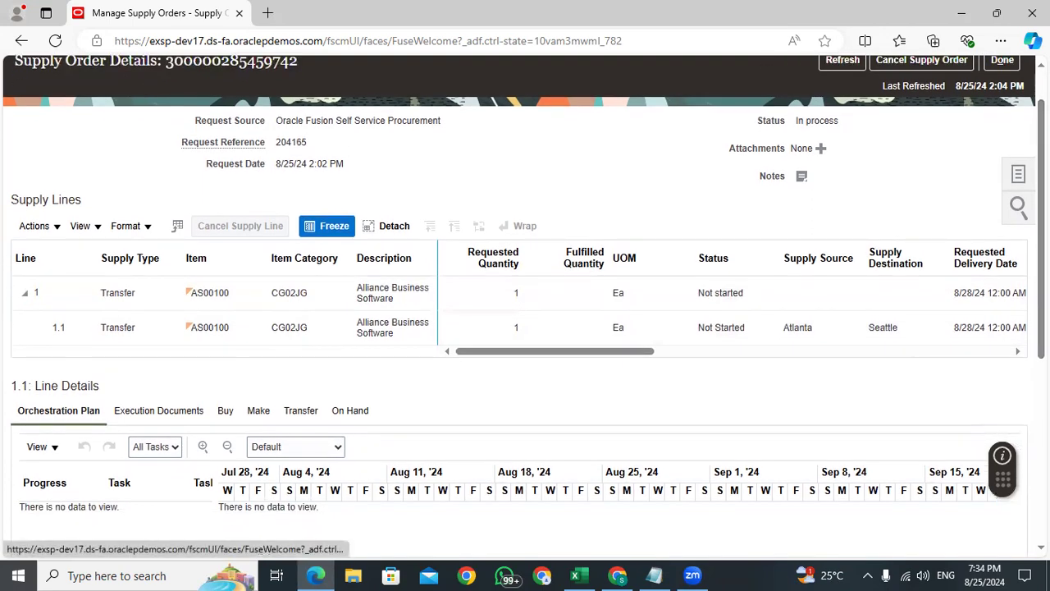
# Refresh the supply order details to update the status of the supply lines
pyautogui.scroll(1, 827, 168)
pyautogui.click(830, 115)
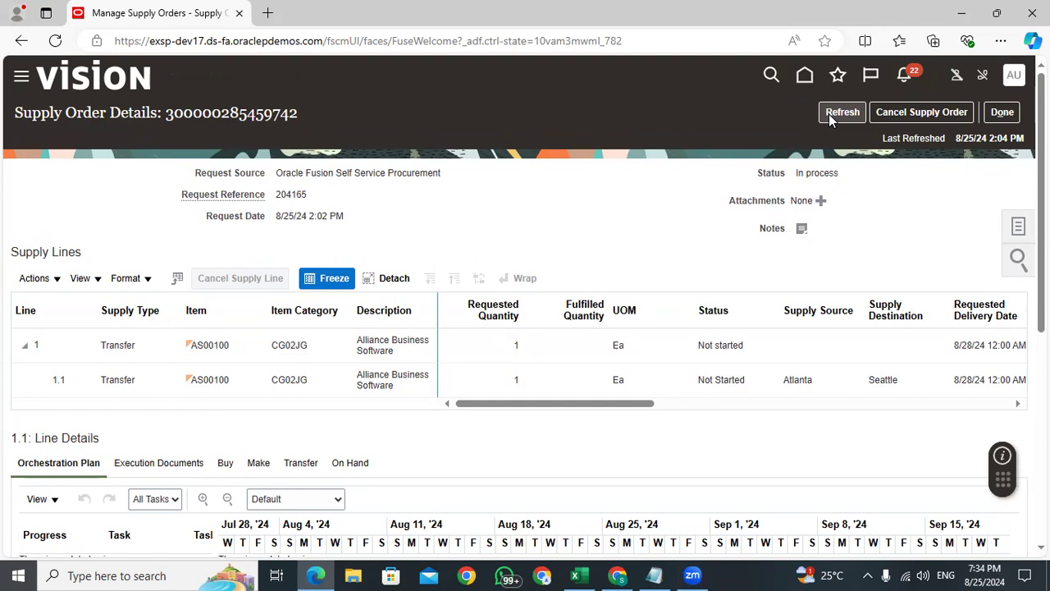
pyautogui.click(830, 120)
pyautogui.click(828, 121)
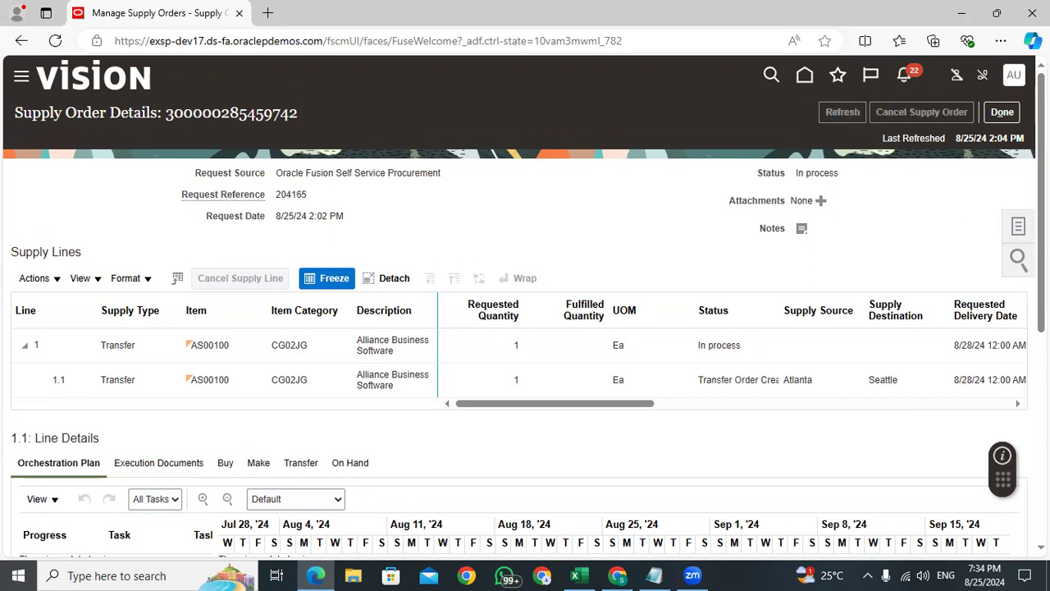
# Show the transfer documents of supply line 1.1 and refresh the supply order repeatedly to check for a transfer order
pyautogui.scroll(-3, 722, 204)
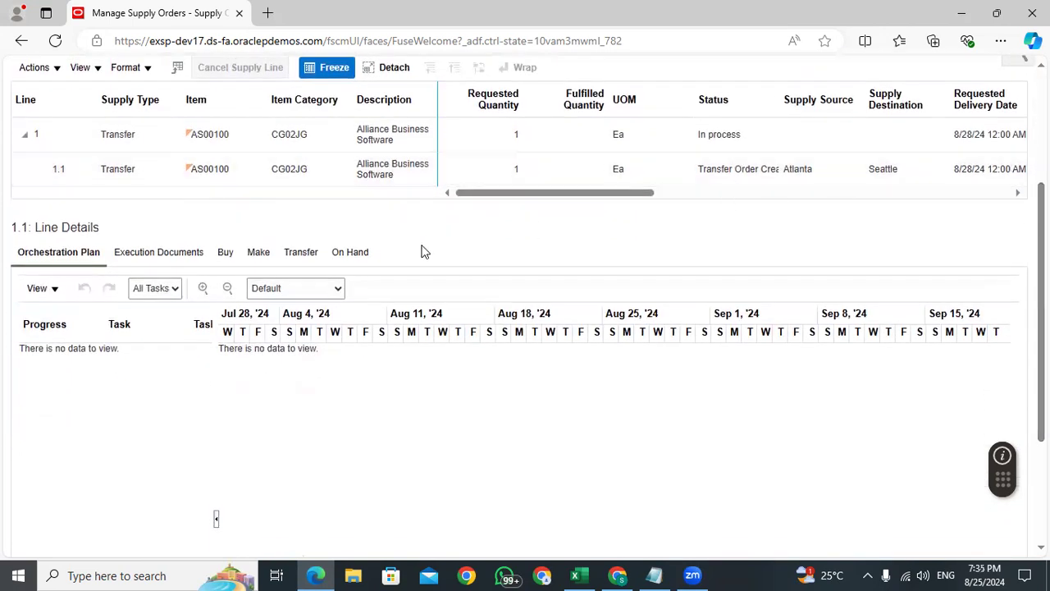
pyautogui.click(310, 255)
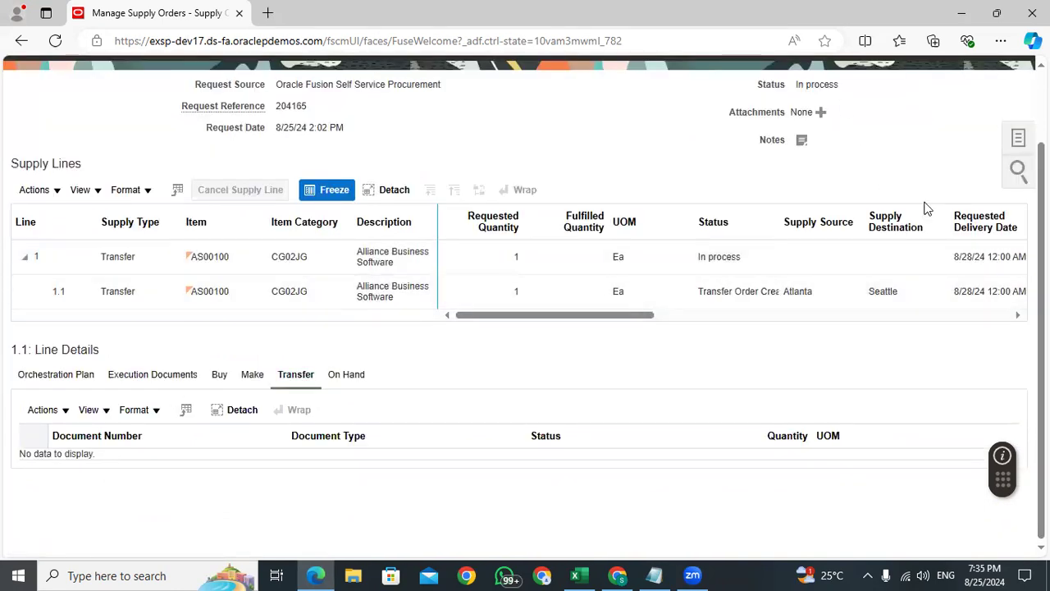
pyautogui.scroll(2, 850, 128)
pyautogui.click(844, 115)
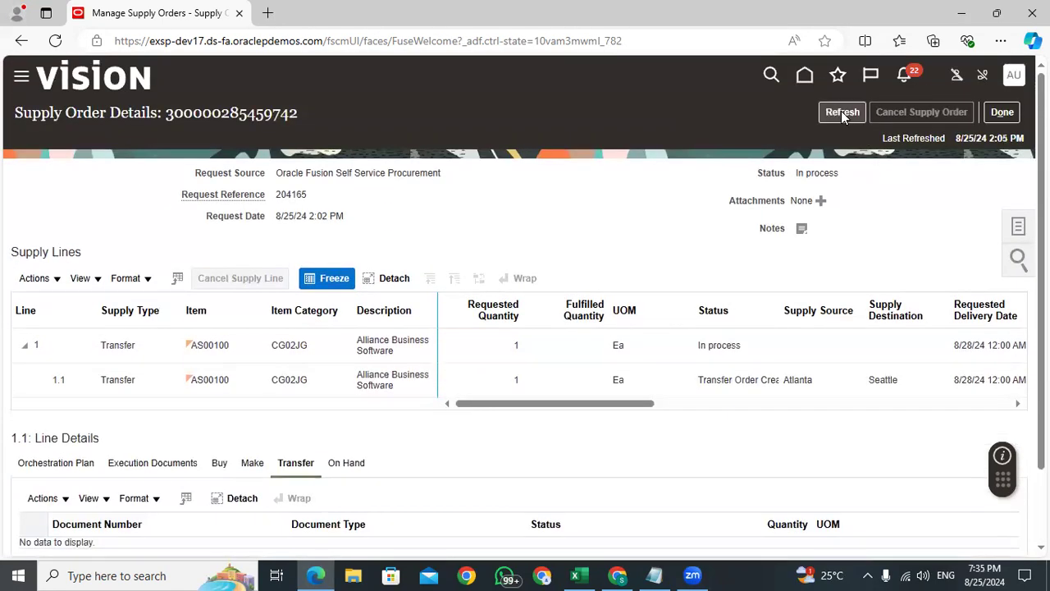
pyautogui.click(842, 115)
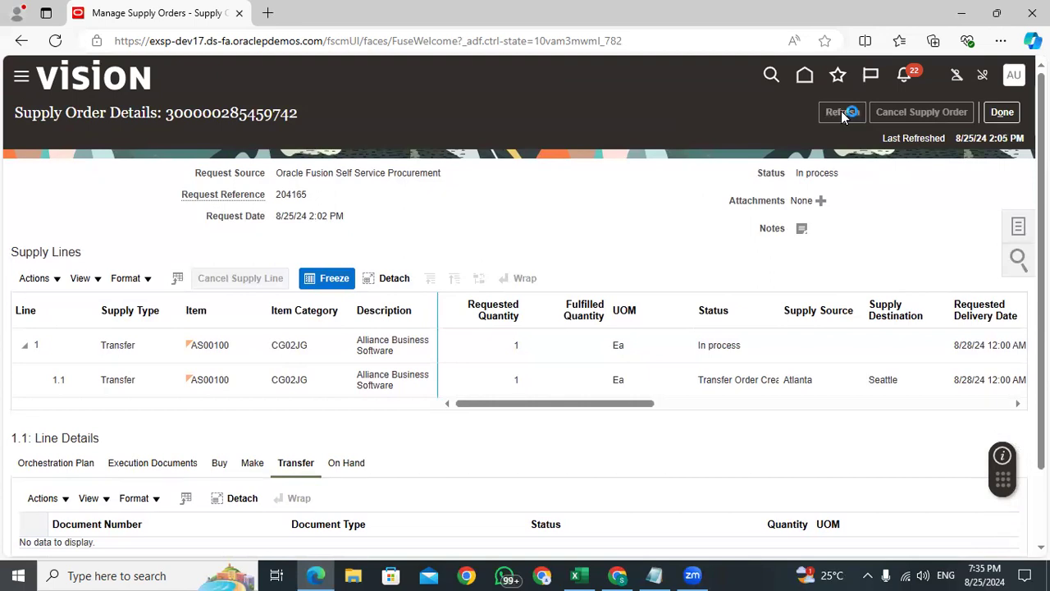
pyautogui.click(843, 115)
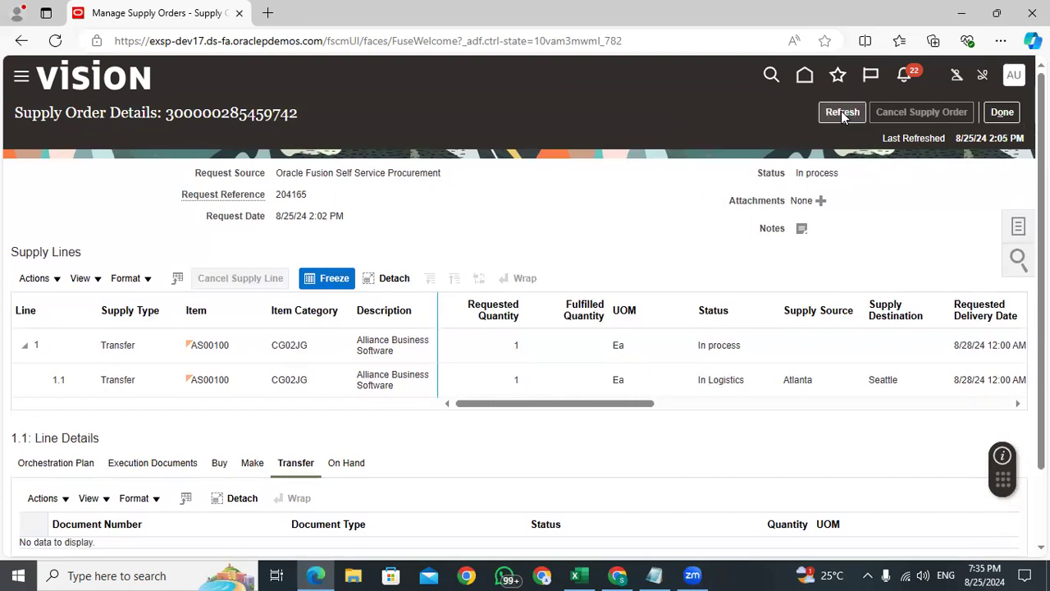
pyautogui.click(842, 115)
# Reload the transfer documents of supply line 1.1 and open the listed transfer order
pyautogui.click(217, 467)
pyautogui.scroll(-1, 254, 427)
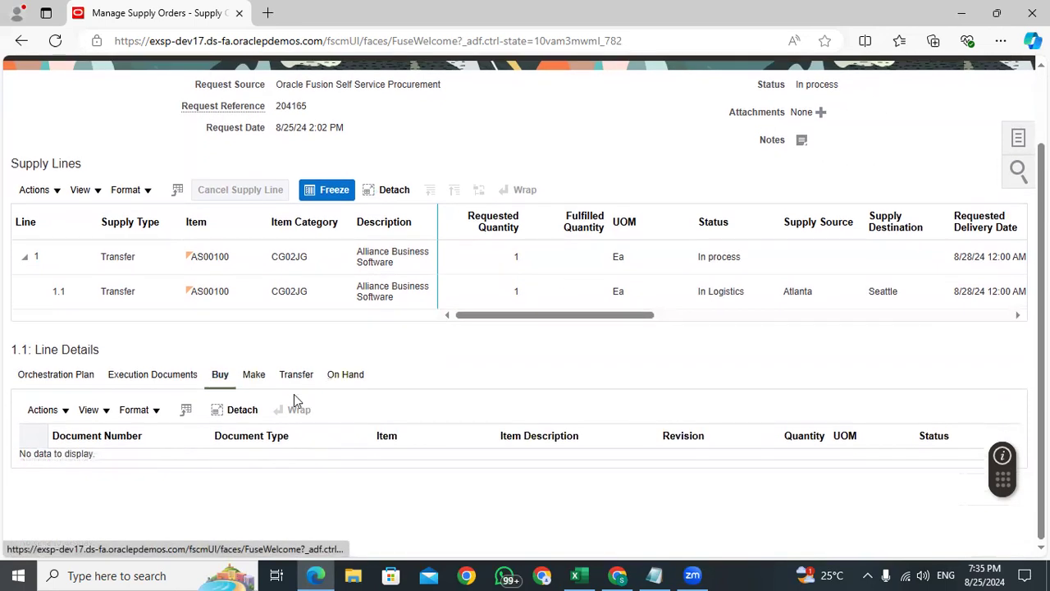
pyautogui.click(297, 374)
pyautogui.click(577, 292)
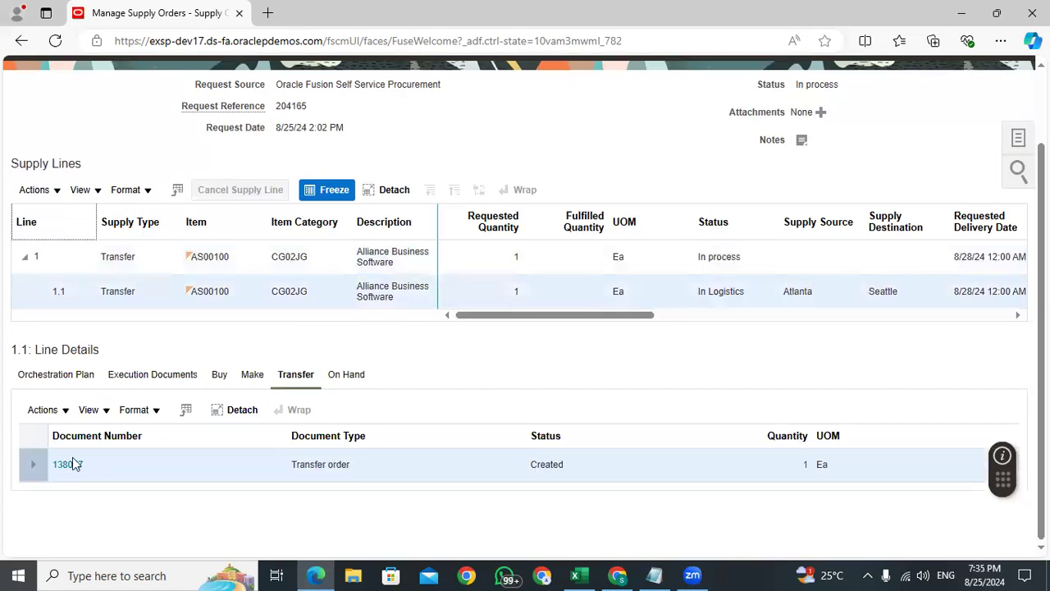
pyautogui.click(73, 465)
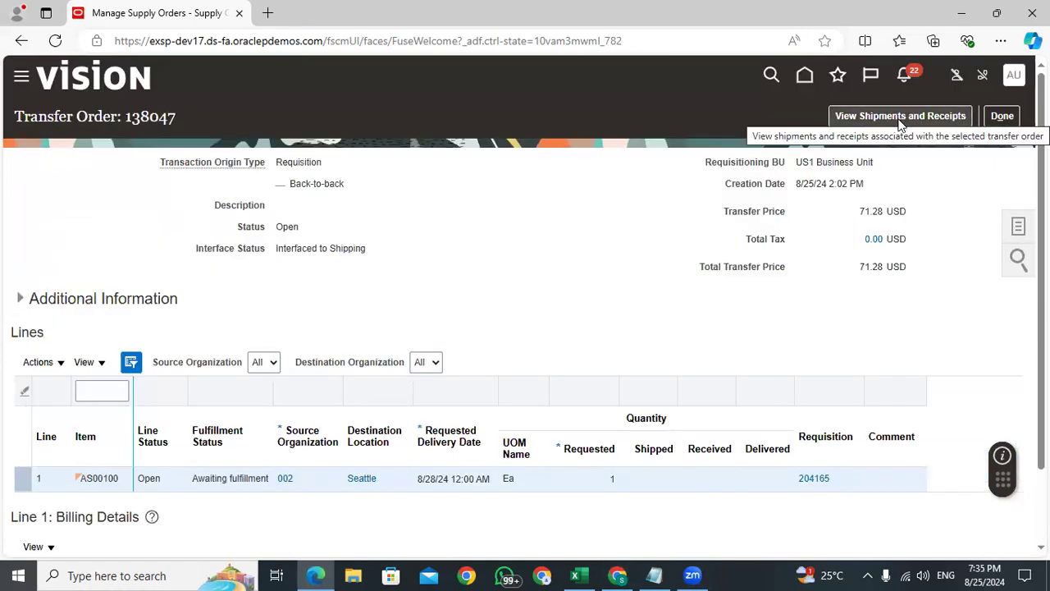
# View the shipments and receipts of the transfer order and return to its details
pyautogui.click(900, 118)
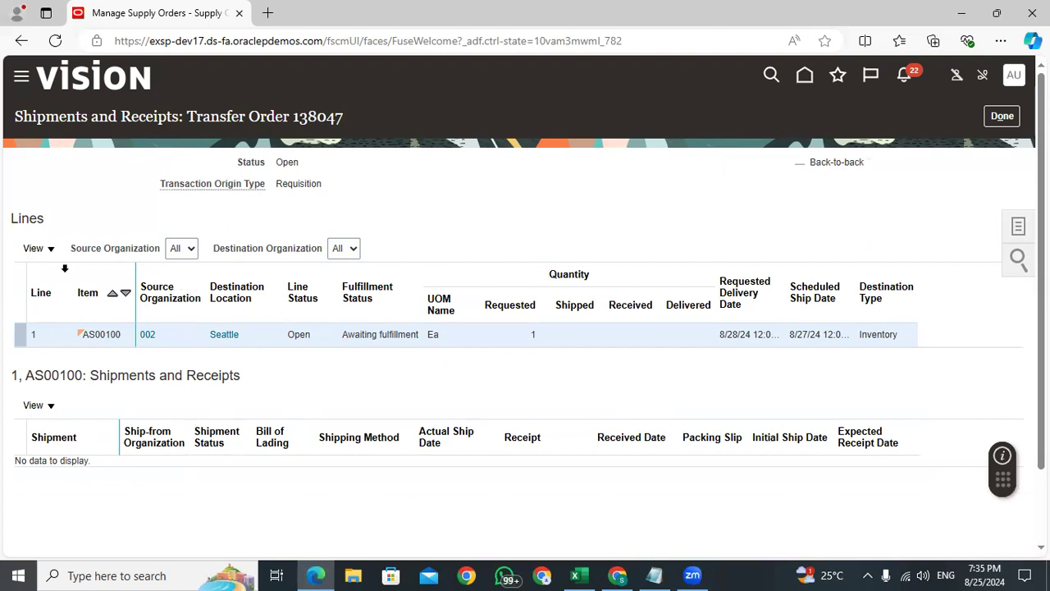
pyautogui.click(39, 249)
pyautogui.click(572, 187)
pyautogui.click(1001, 116)
# Switch to the Excel workbook and label cell D18 "Transfer Order"
pyautogui.click(575, 575)
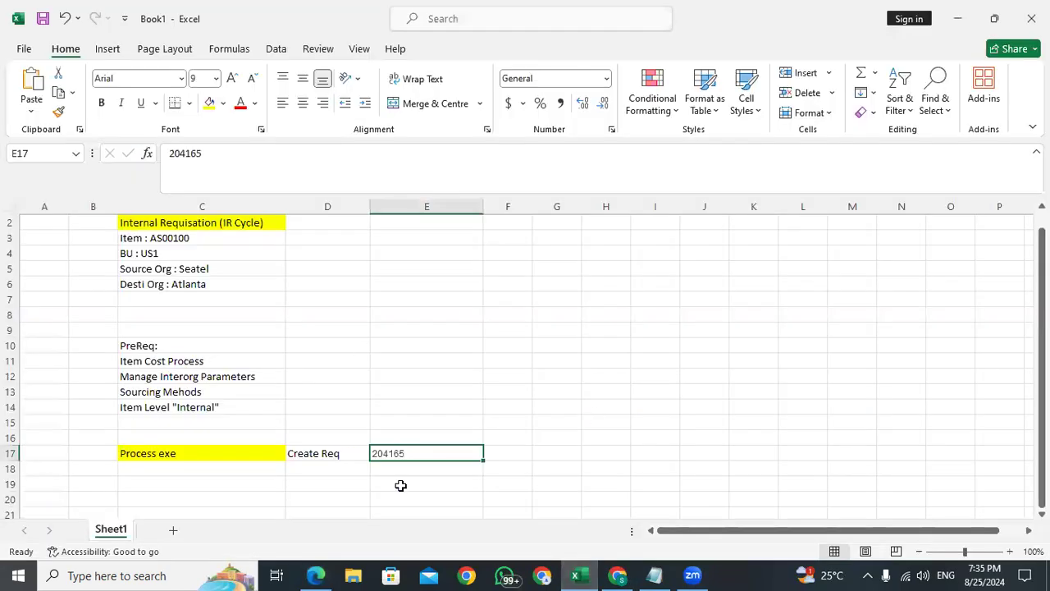
pyautogui.click(311, 472)
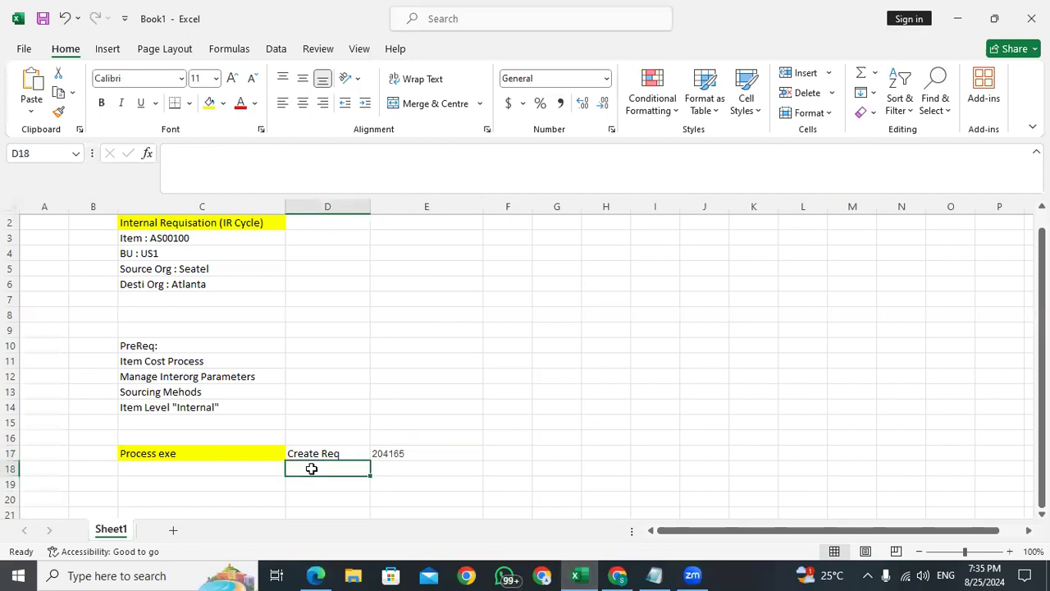
pyautogui.write('Tra')
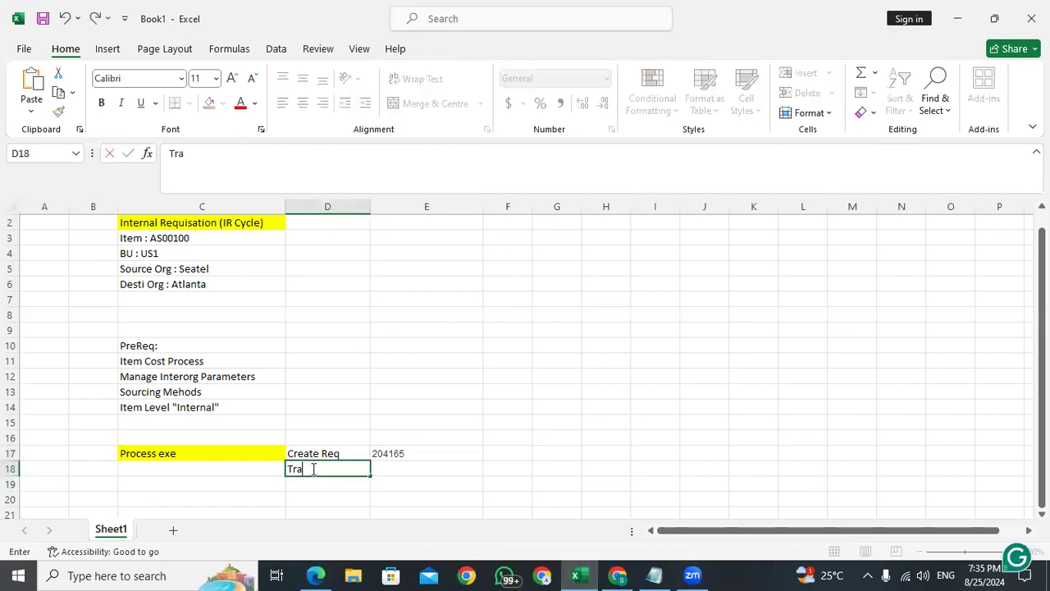
pyautogui.write('nsfer Order')
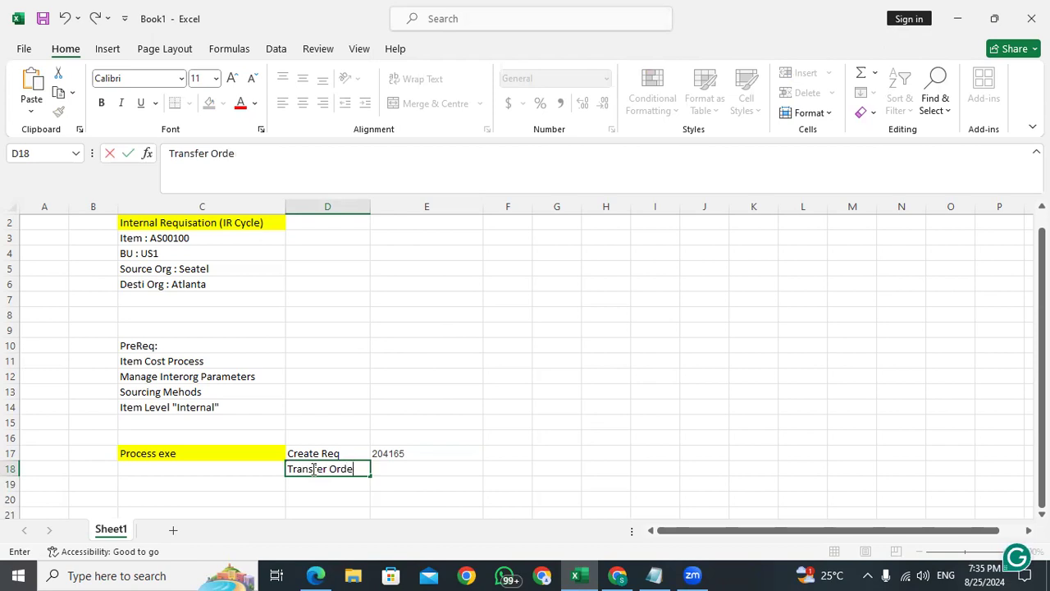
pyautogui.press('Tab')
# Copy the transfer order number from its Oracle Fusion page into cell E18 of the workbook
pyautogui.write('204165')
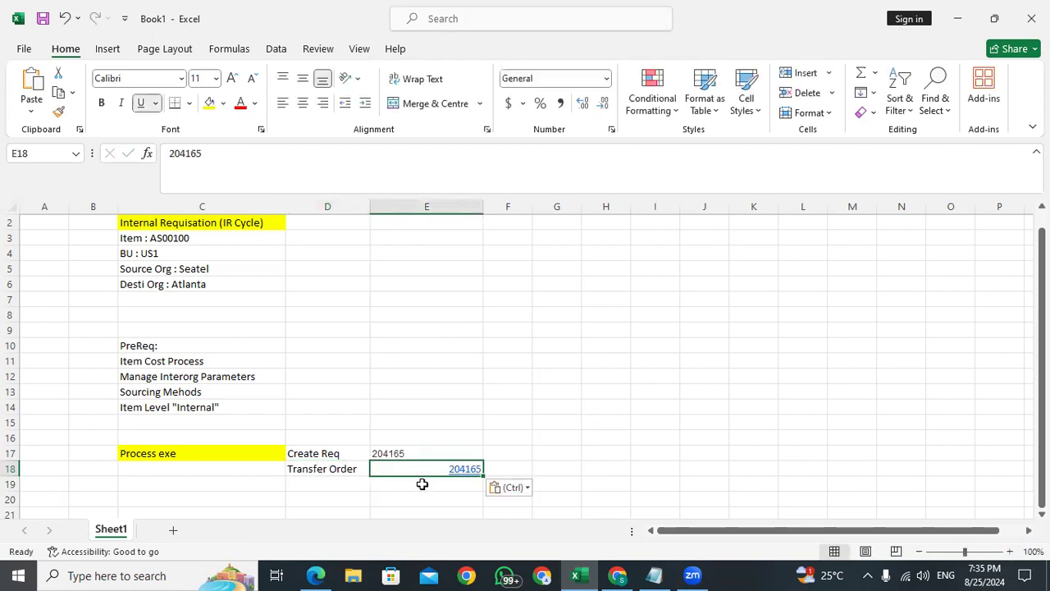
pyautogui.click(315, 575)
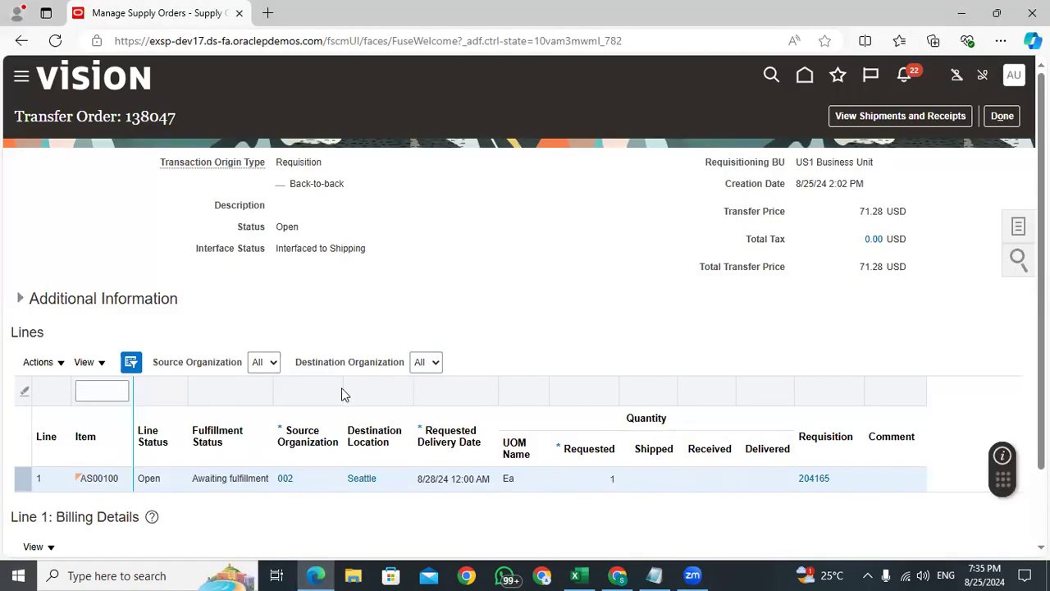
pyautogui.moveTo(185, 119); pyautogui.dragTo(129, 122)
pyautogui.hotkey('ctrl', 'c')
pyautogui.hotkey('alt', 'Tab')
pyautogui.hotkey('ctrl', 'v')
pyautogui.press('Escape')
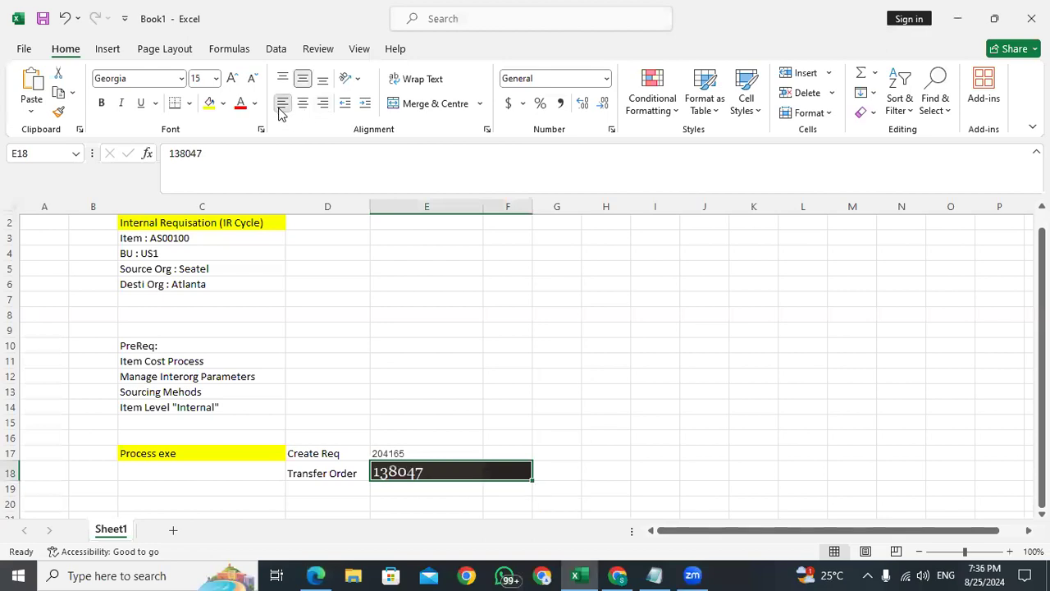
# Left-align the pasted transfer order number and format it as Calibri Light, size 11
pyautogui.hotkey('alt', 'h')
pyautogui.press('a')
pyautogui.press('c')
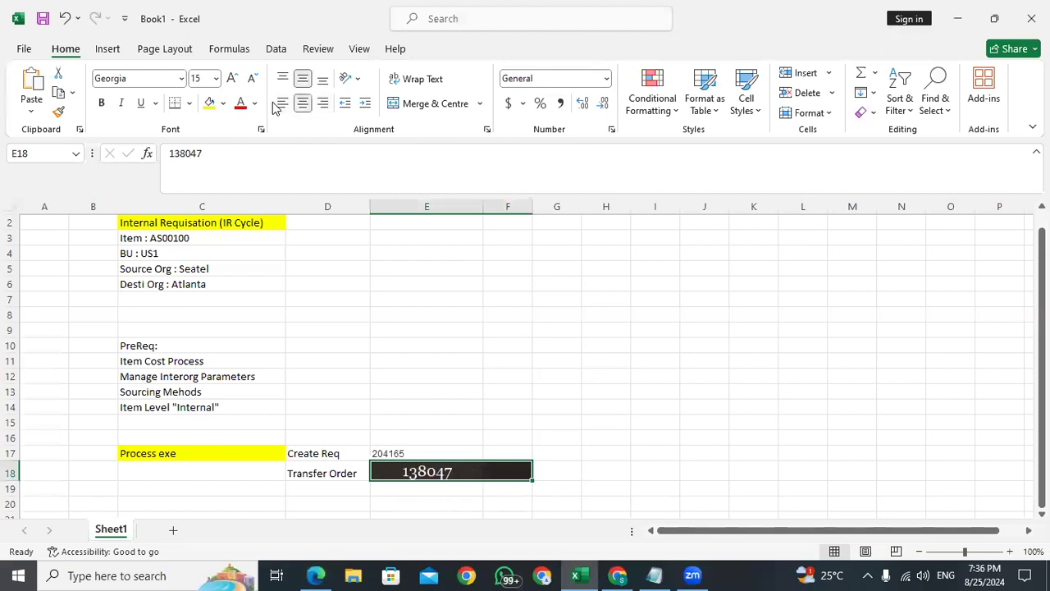
pyautogui.click(279, 105)
pyautogui.click(231, 77)
pyautogui.doubleClick(255, 83)
pyautogui.click(164, 78)
pyautogui.press('Down')
pyautogui.press('Return')
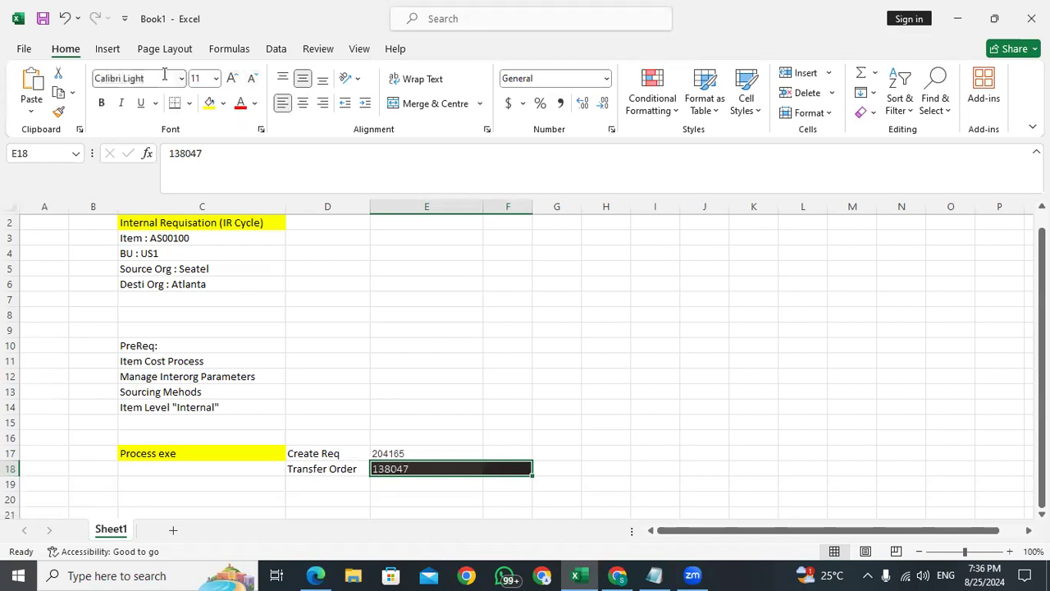
# Set the font colour of cell E18 to black and remove its dark fill
pyautogui.click(405, 481)
pyautogui.click(398, 469)
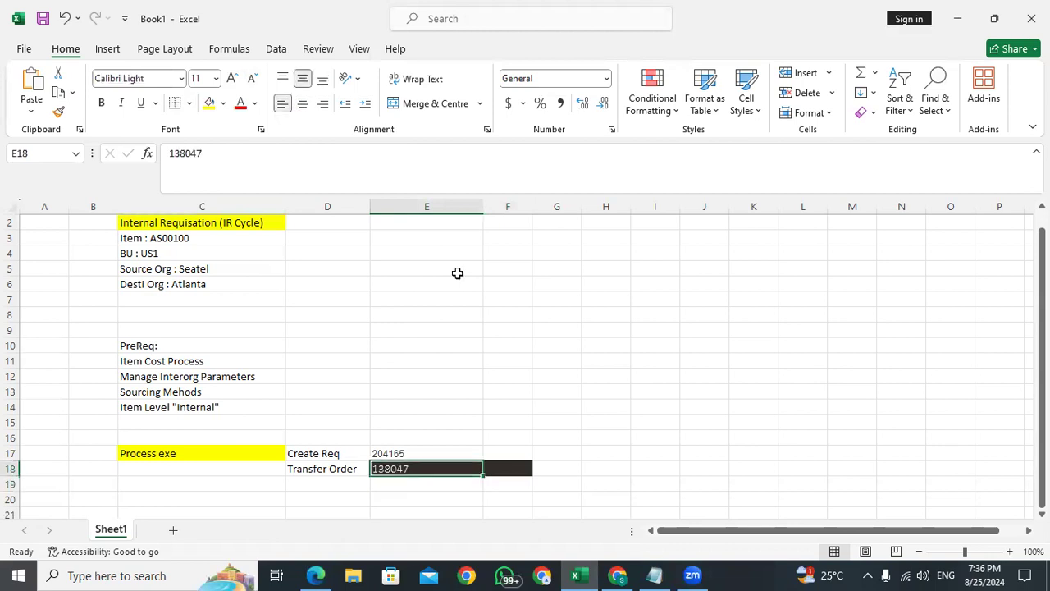
pyautogui.click(240, 104)
pyautogui.click(252, 103)
pyautogui.click(262, 128)
pyautogui.click(222, 103)
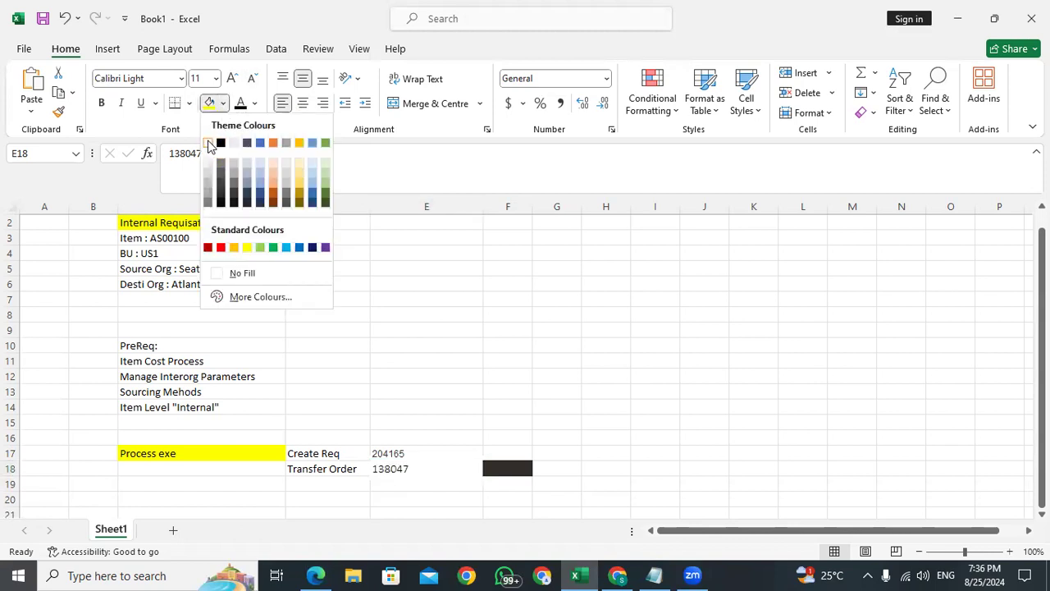
pyautogui.click(223, 273)
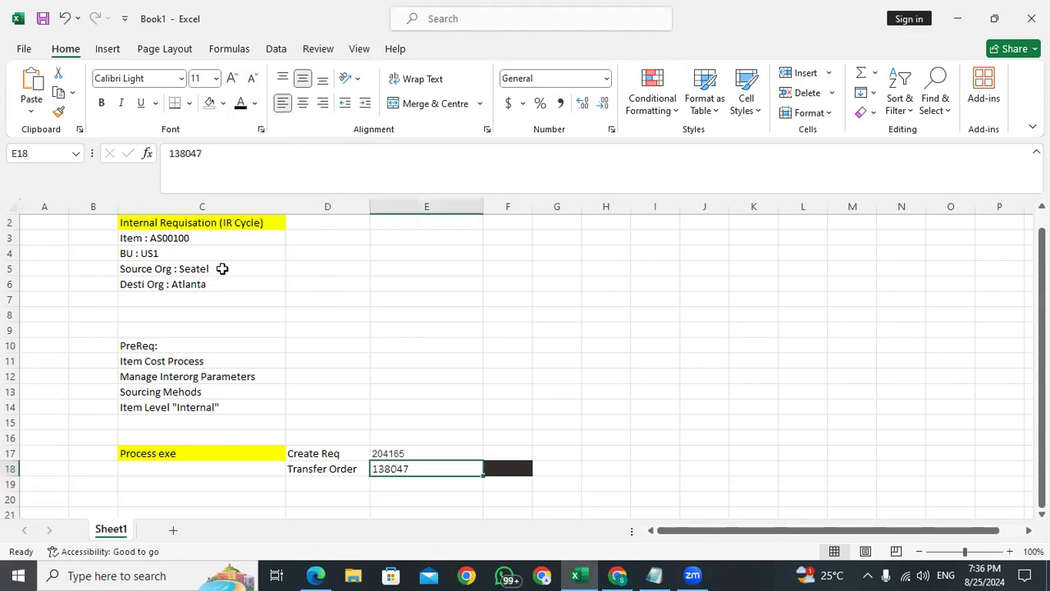
# Enter "Create Pick wave in Source Org" in cell D19 and widen column D to fit the text
pyautogui.click(379, 494)
pyautogui.click(333, 474)
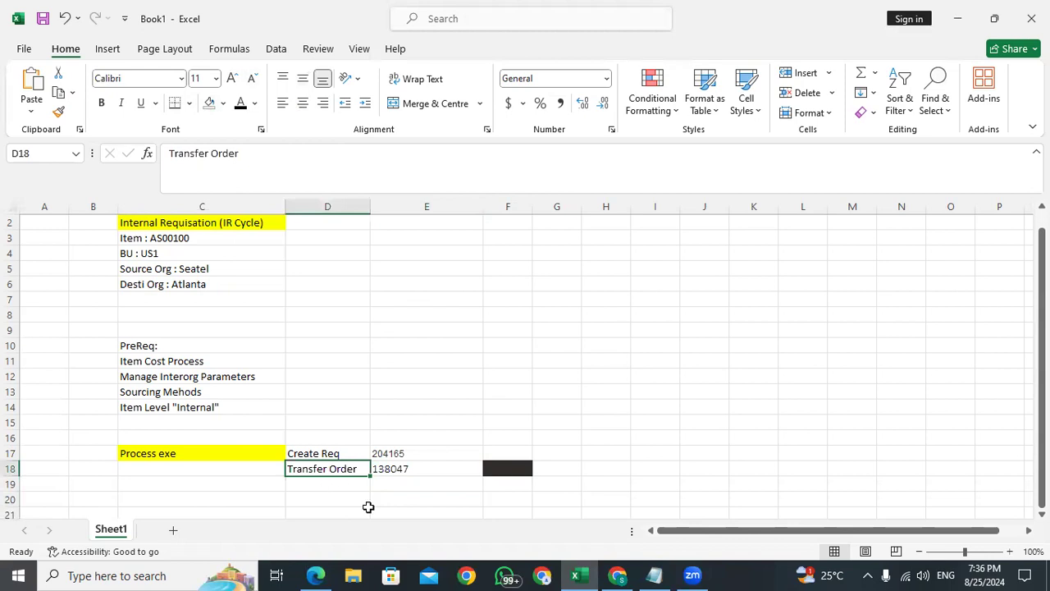
pyautogui.click(304, 484)
pyautogui.write('Pick the')
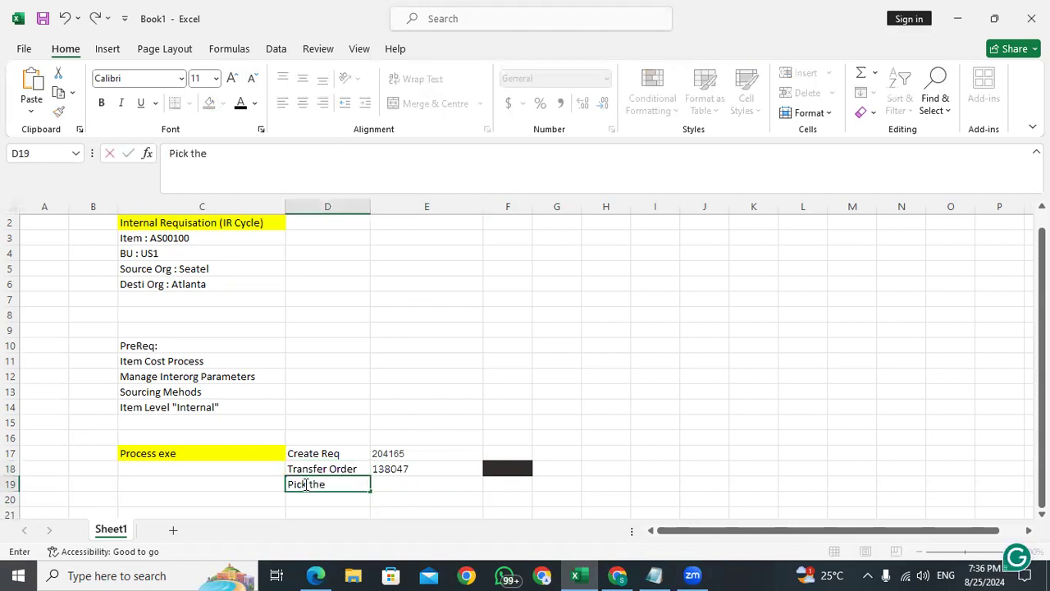
pyautogui.press('BackSpace')
pyautogui.press('BackSpace')
pyautogui.press('BackSpace')
pyautogui.press('BackSpace')
pyautogui.press('BackSpace')
pyautogui.write('Create Pick')
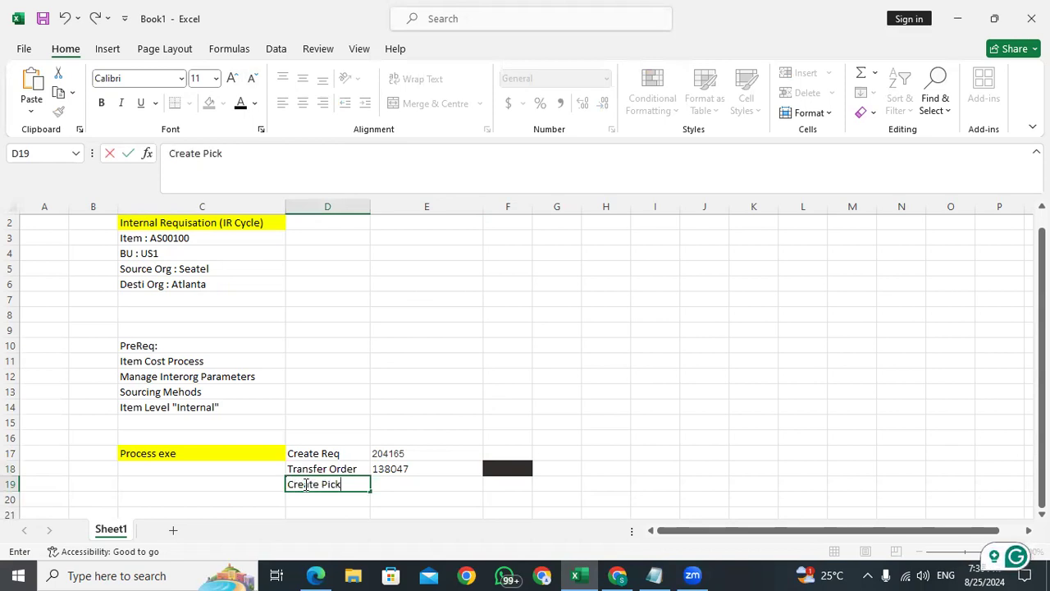
pyautogui.write(' wave in ')
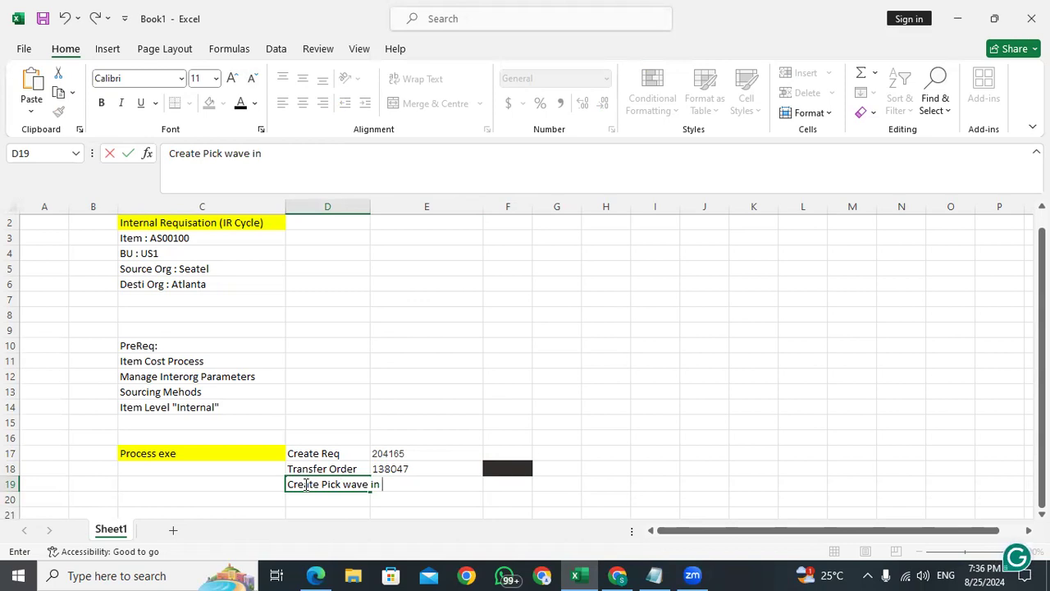
pyautogui.write('Source Org')
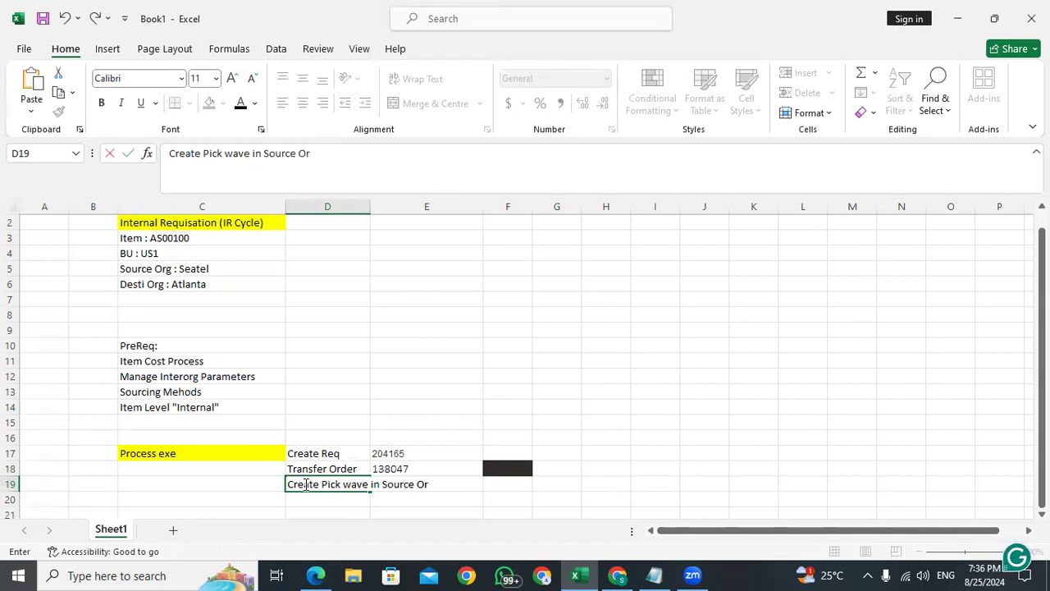
pyautogui.click(366, 208)
pyautogui.moveTo(369, 208); pyautogui.dragTo(451, 238)
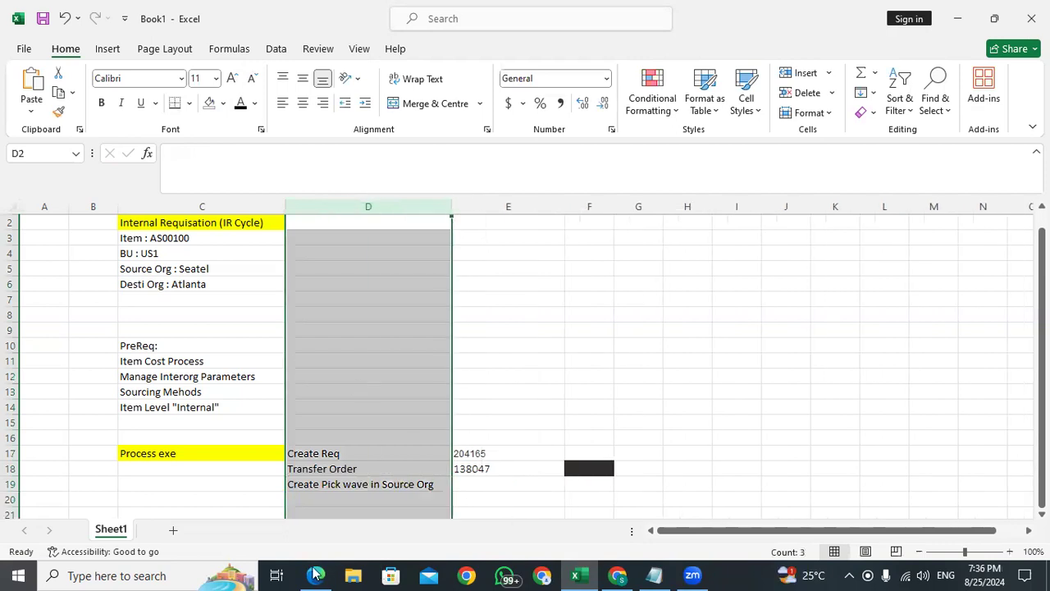
# Switch back to Oracle Fusion and close the transfer order and supply order details to reach the supply lines overview
pyautogui.hotkey('alt', 'Tab')
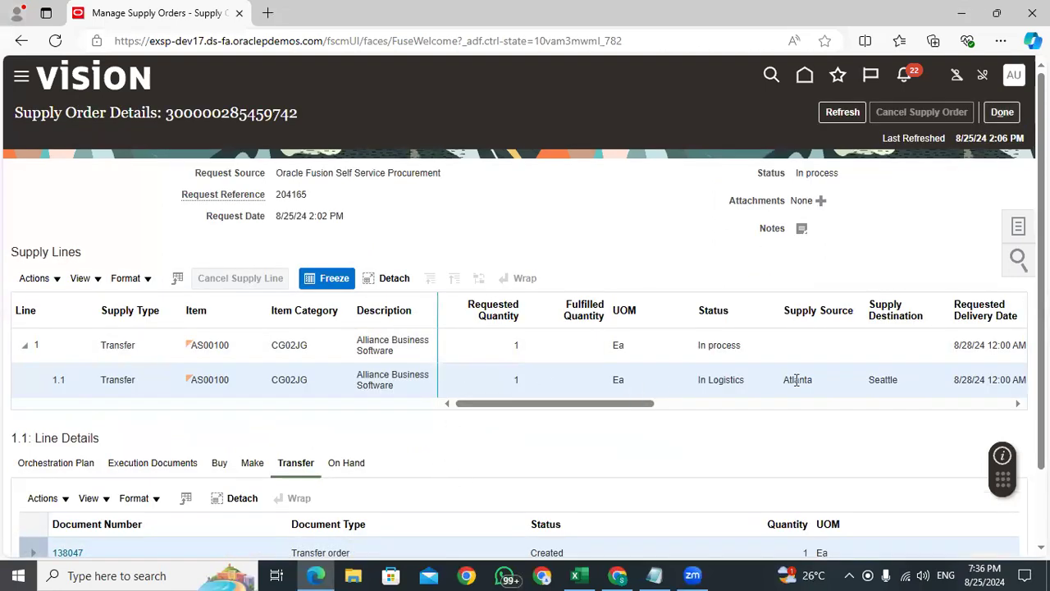
pyautogui.click(1002, 112)
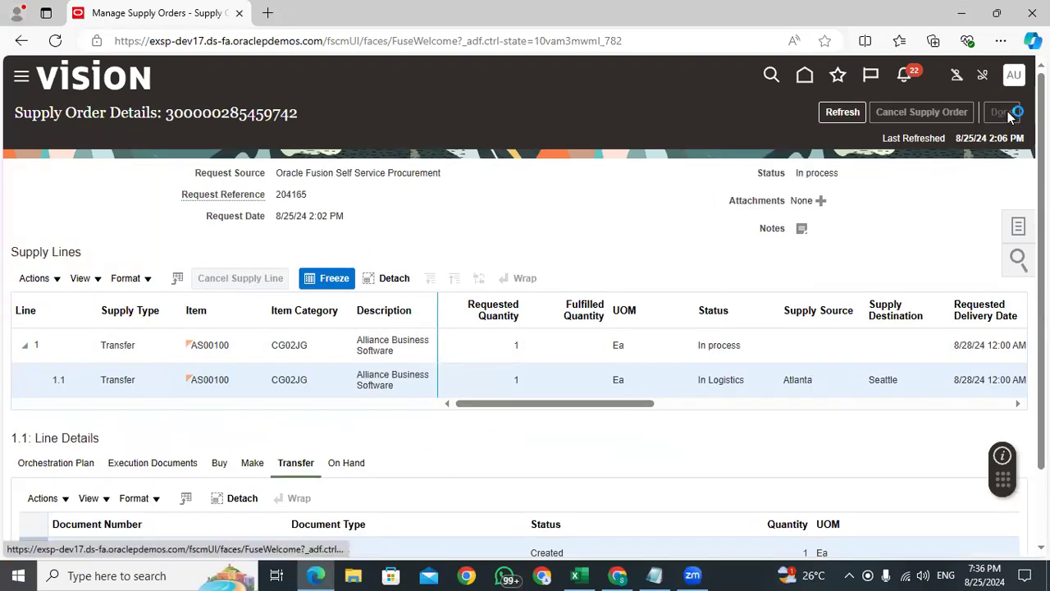
pyautogui.click(1002, 114)
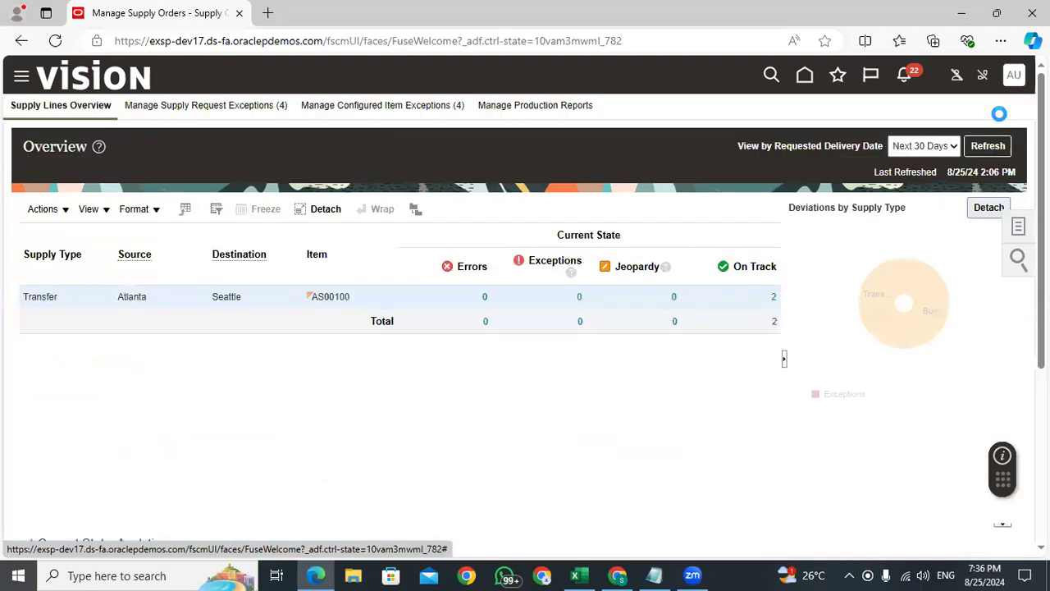
# Open Inventory Management from the home page and switch the inventory organization to 002
pyautogui.click(804, 76)
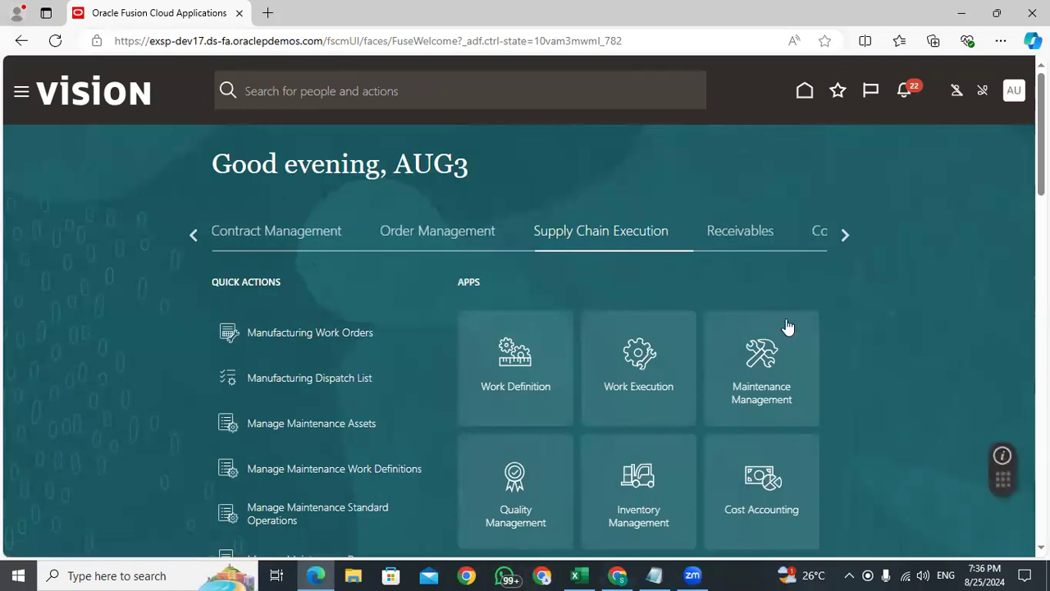
pyautogui.click(730, 318)
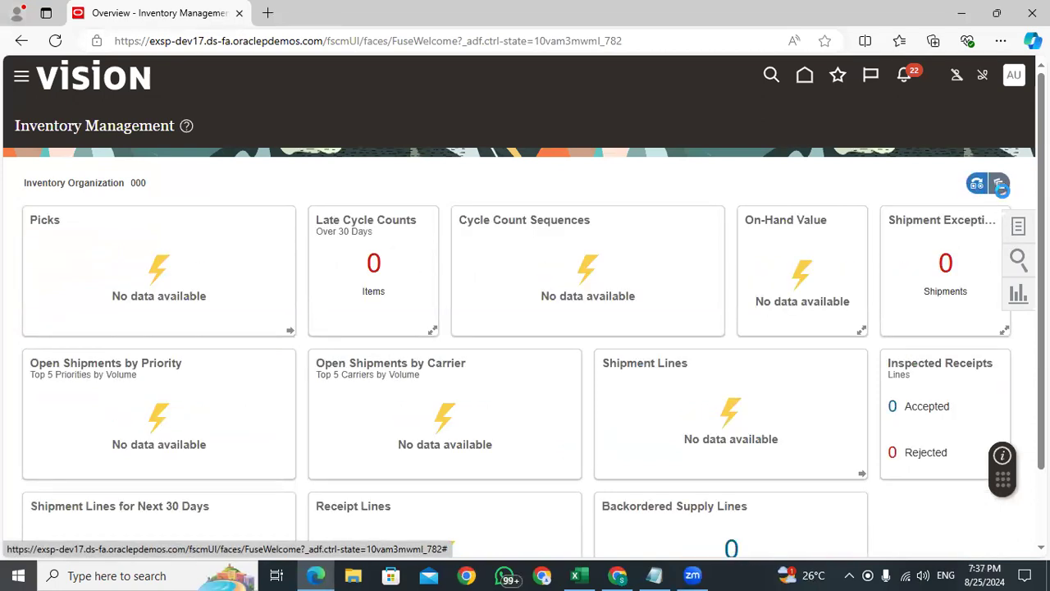
pyautogui.click(999, 185)
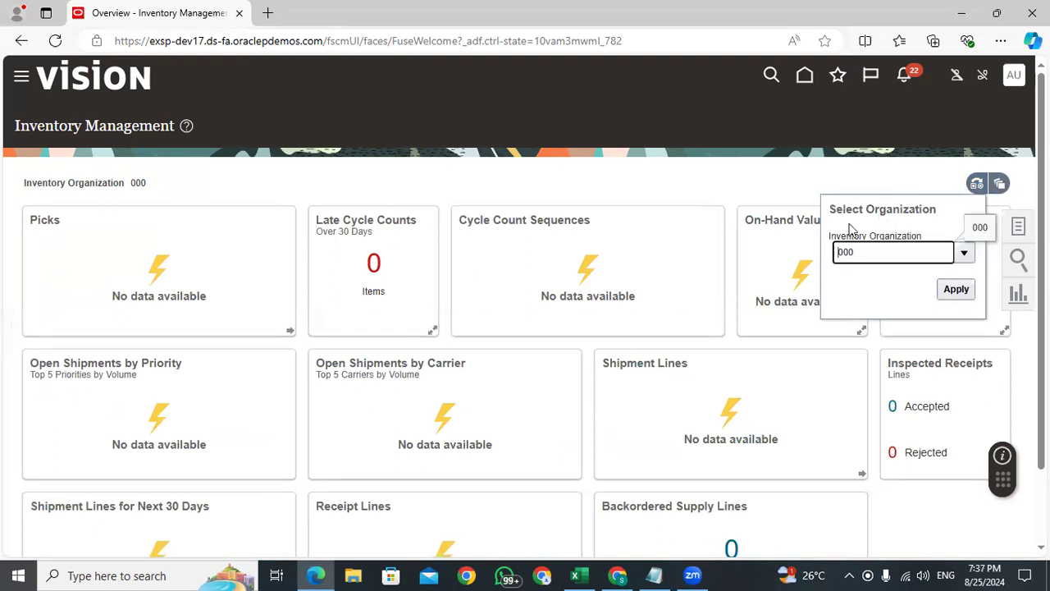
pyautogui.write('002')
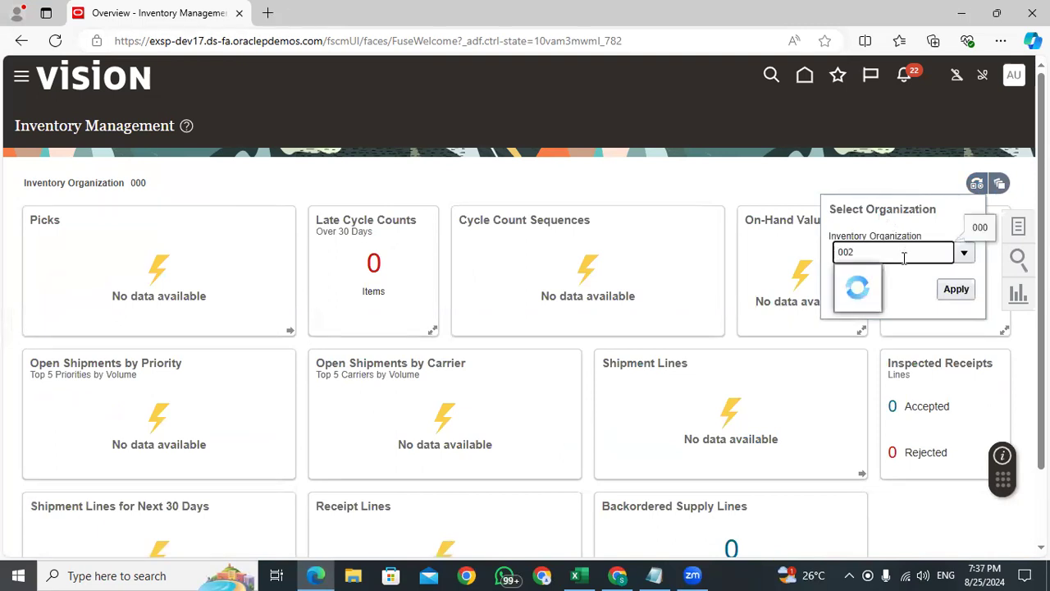
pyautogui.click(958, 290)
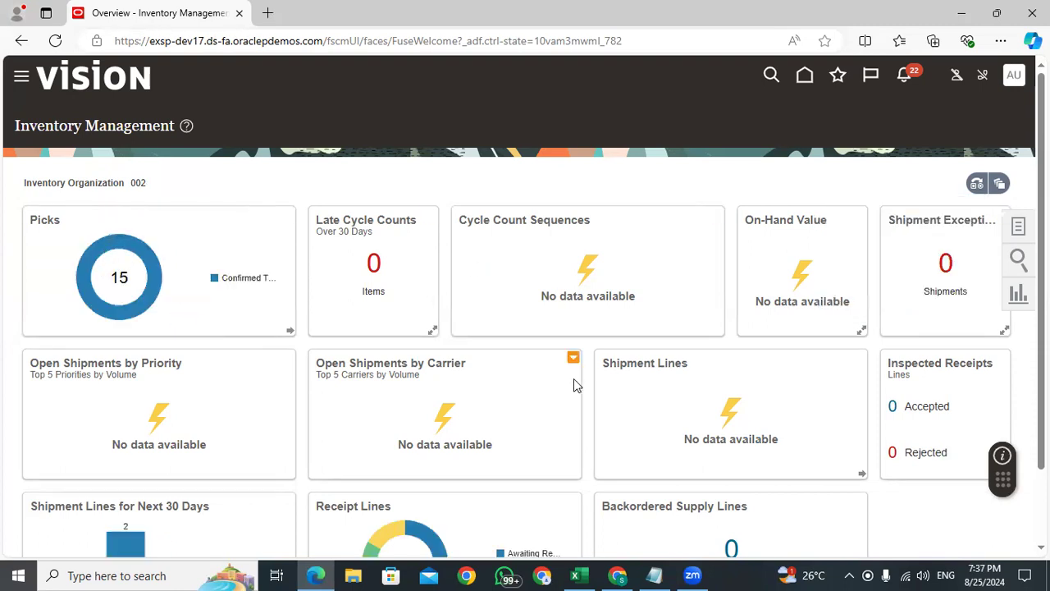
# Open the Create Pick Wave task from the Shipments tasks for organization 002
pyautogui.scroll(-2, 574, 383)
pyautogui.moveTo(418, 465)
pyautogui.scroll(2, 419, 465)
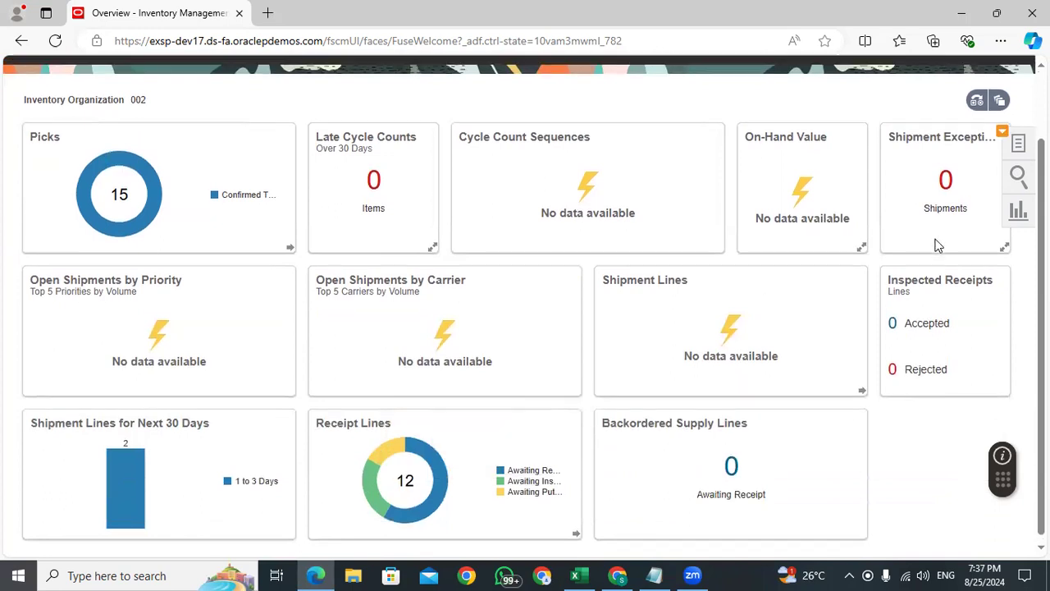
pyautogui.click(1002, 214)
pyautogui.click(961, 111)
pyautogui.click(954, 172)
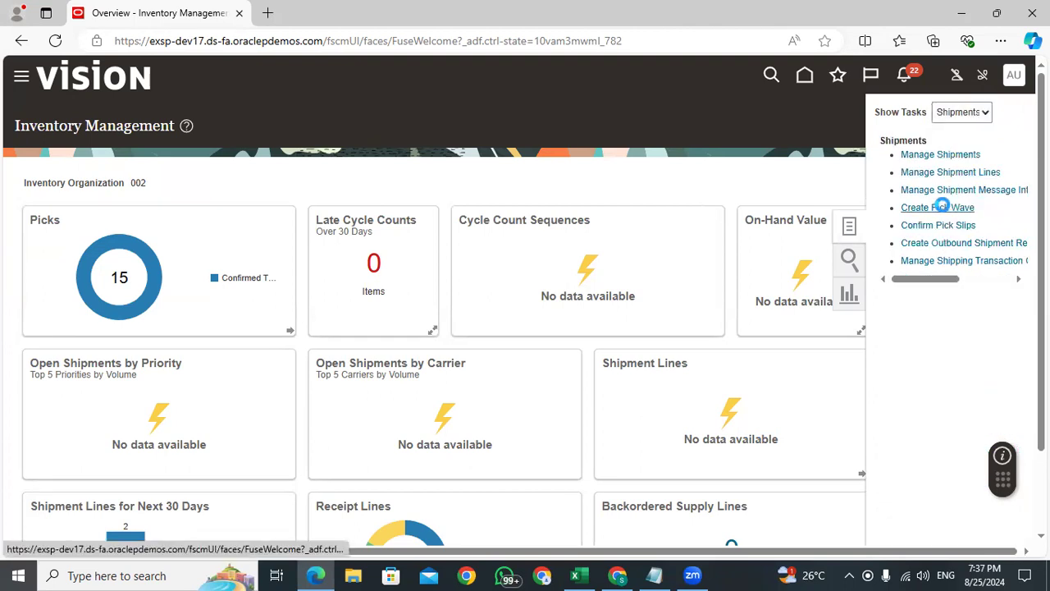
pyautogui.click(942, 207)
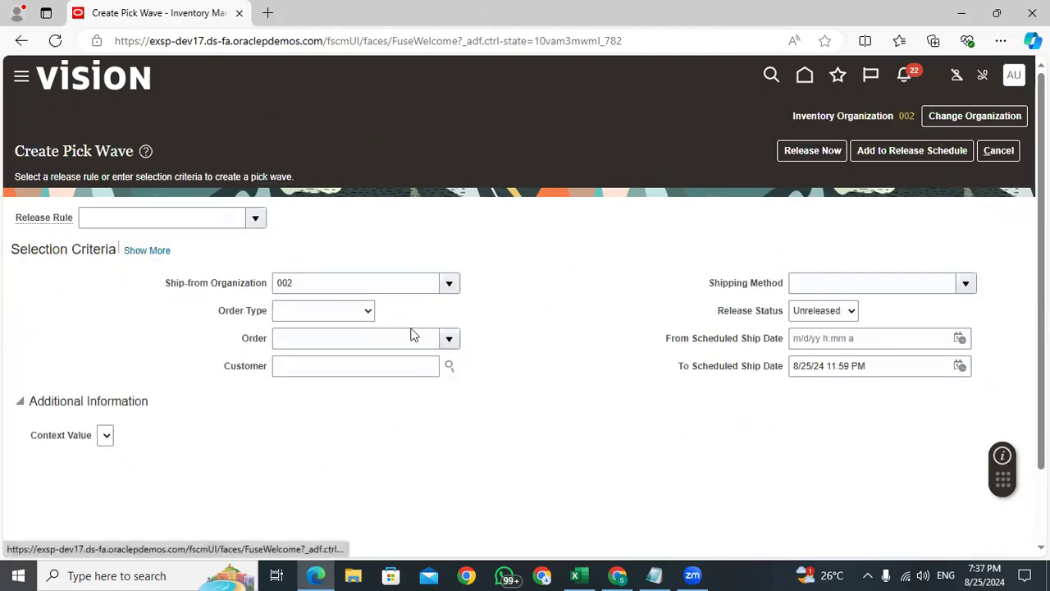
# Set the pick wave's release rule to 002-Auto Pick Conf and its order type to Transfer order
pyautogui.click(296, 312)
pyautogui.click(305, 387)
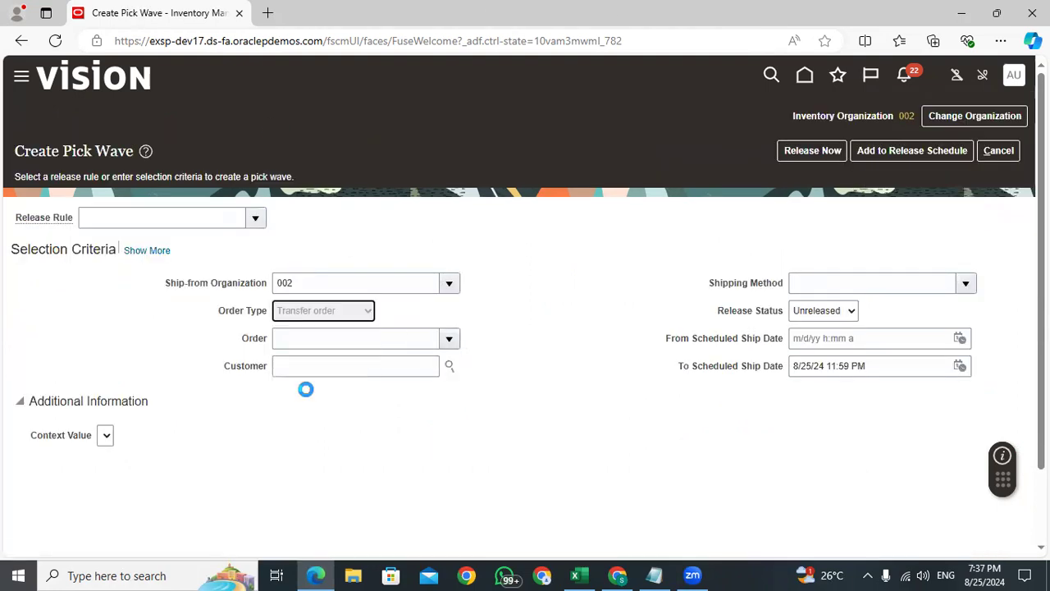
pyautogui.click(256, 220)
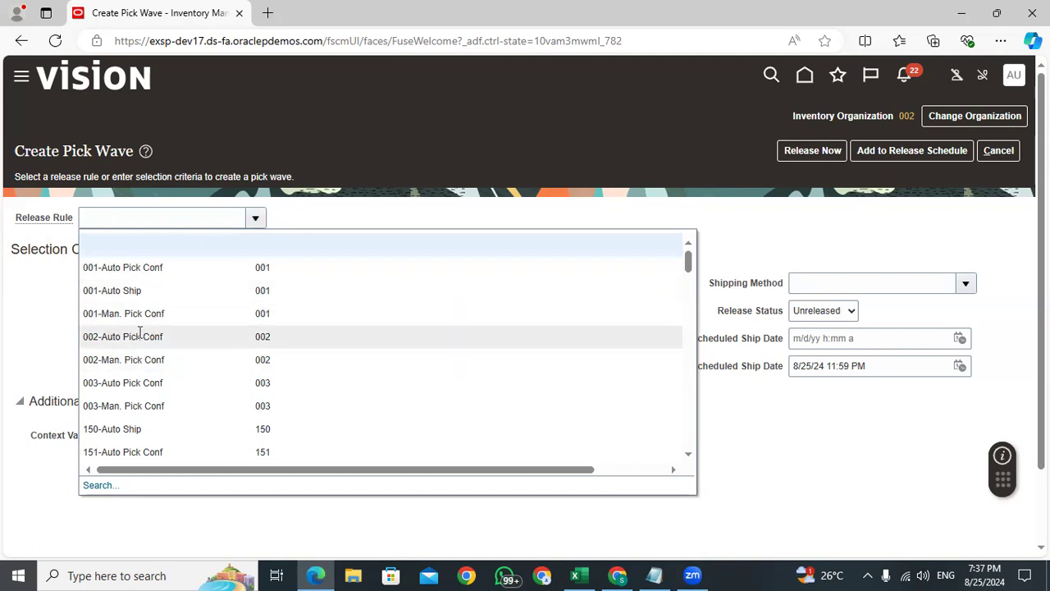
pyautogui.click(139, 339)
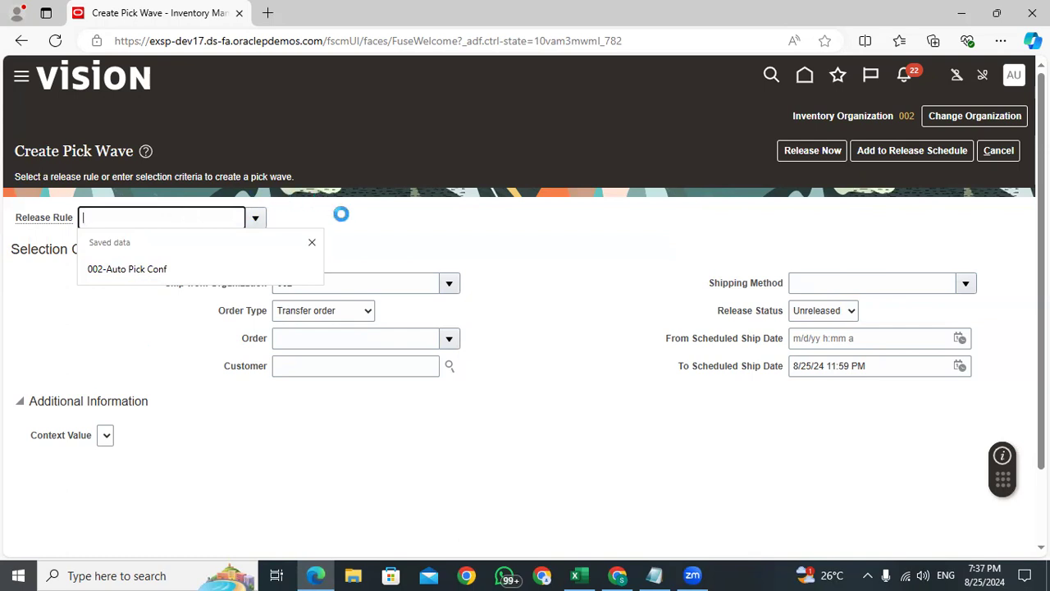
pyautogui.click(328, 311)
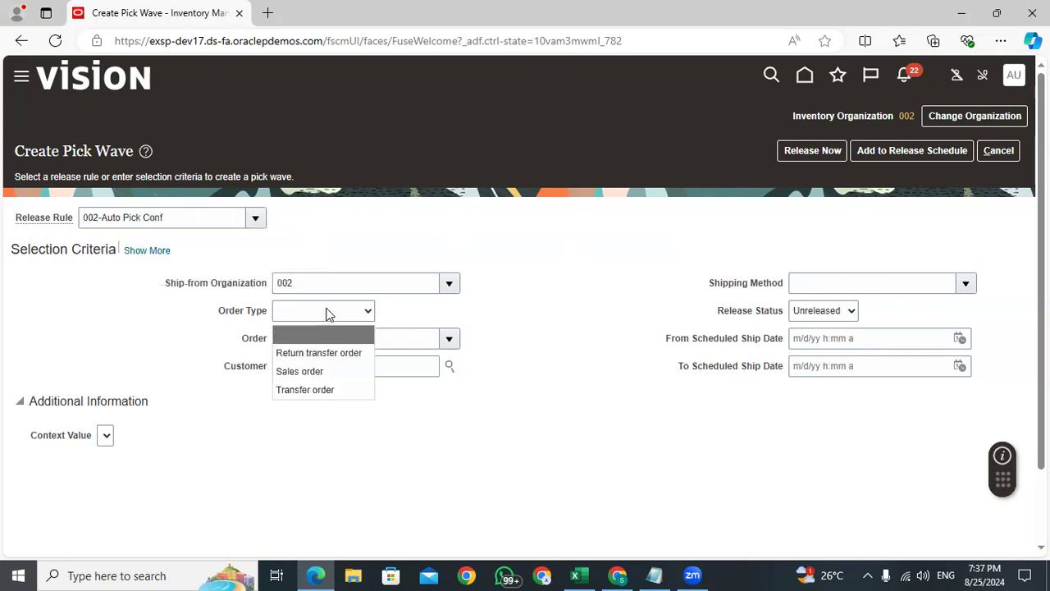
pyautogui.click(313, 389)
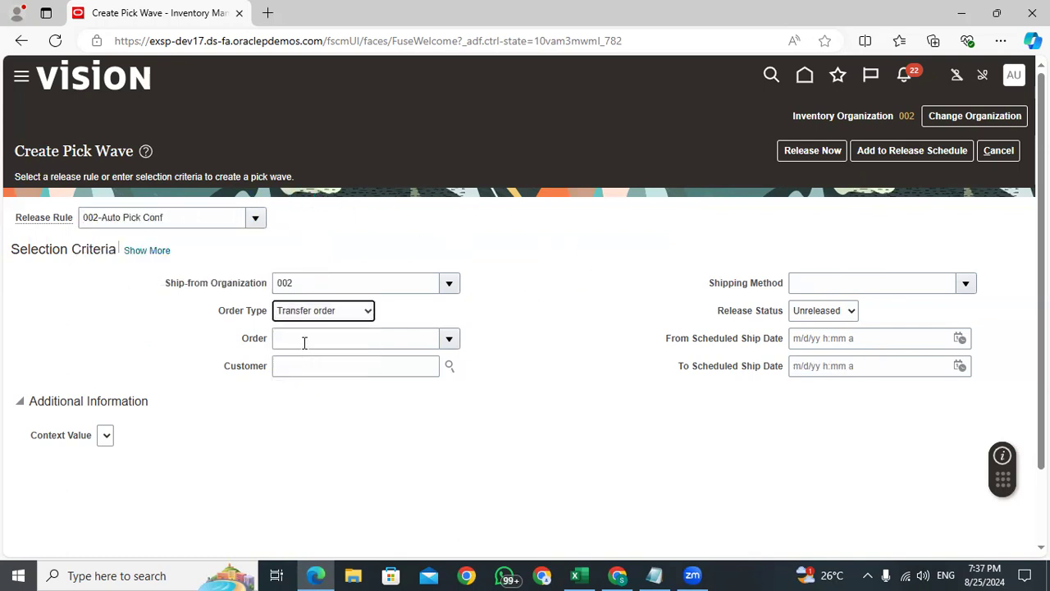
# Enter the transfer order's number in the pick wave's selection criteria and check the filled-in customer
pyautogui.click(304, 339)
pyautogui.write('138047')
pyautogui.click(346, 440)
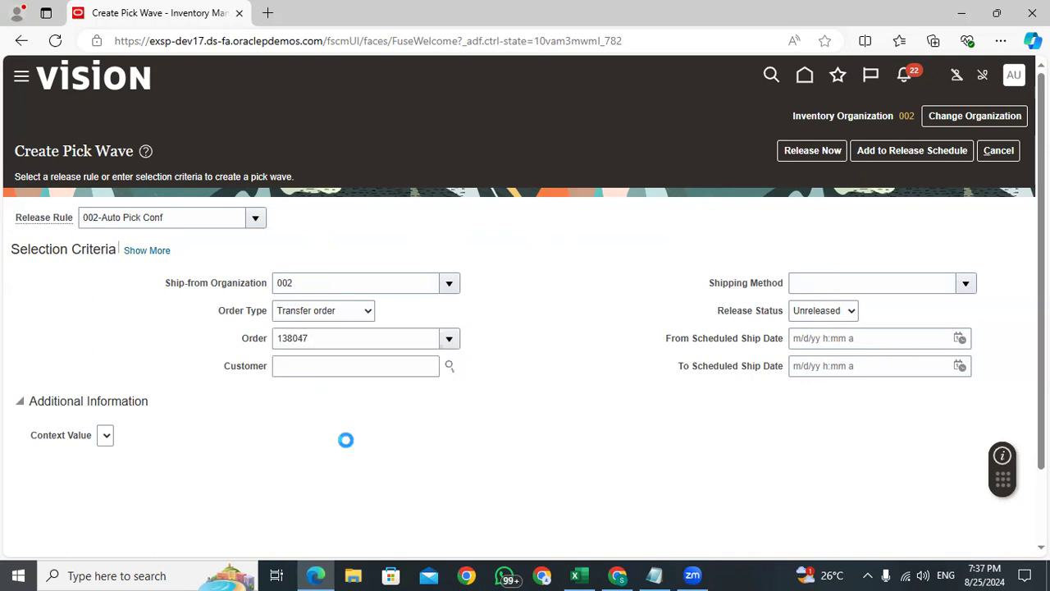
pyautogui.moveTo(316, 369); pyautogui.dragTo(262, 374)
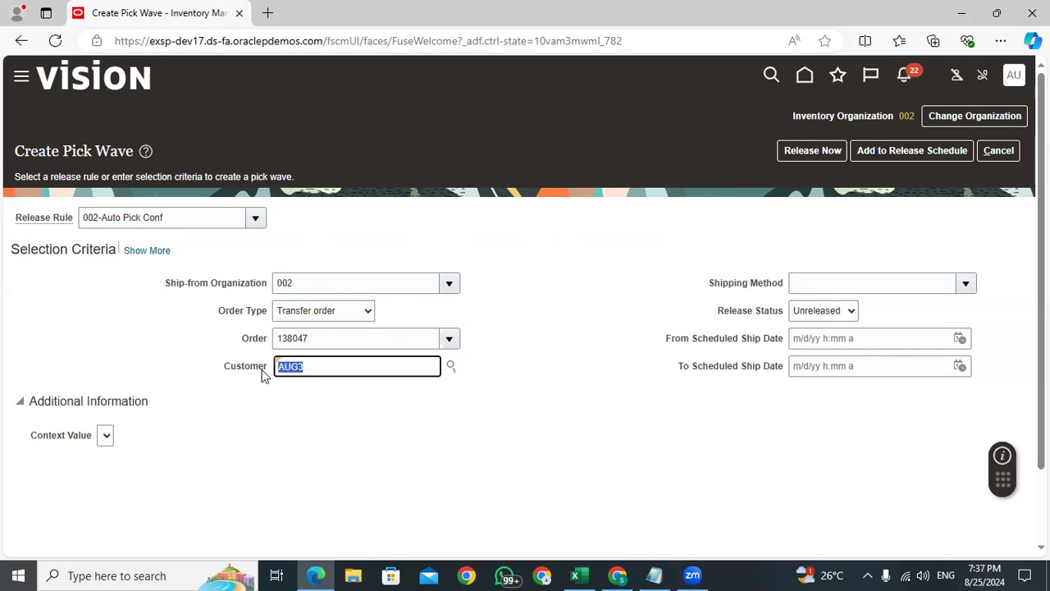
pyautogui.click(317, 430)
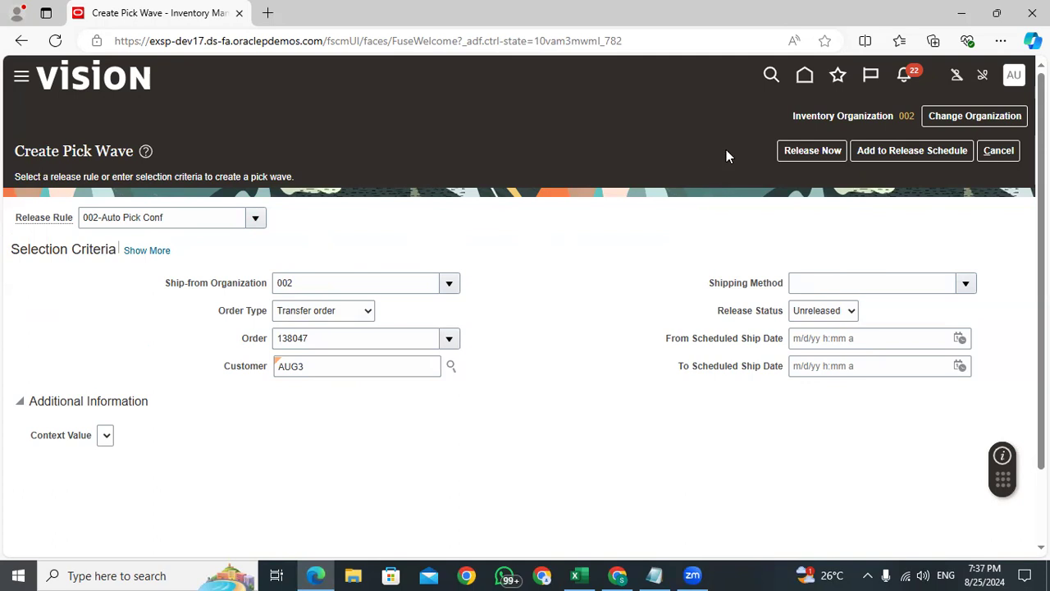
# Release the pick wave immediately and close the confirmation after checking its number of pick slips
pyautogui.click(807, 153)
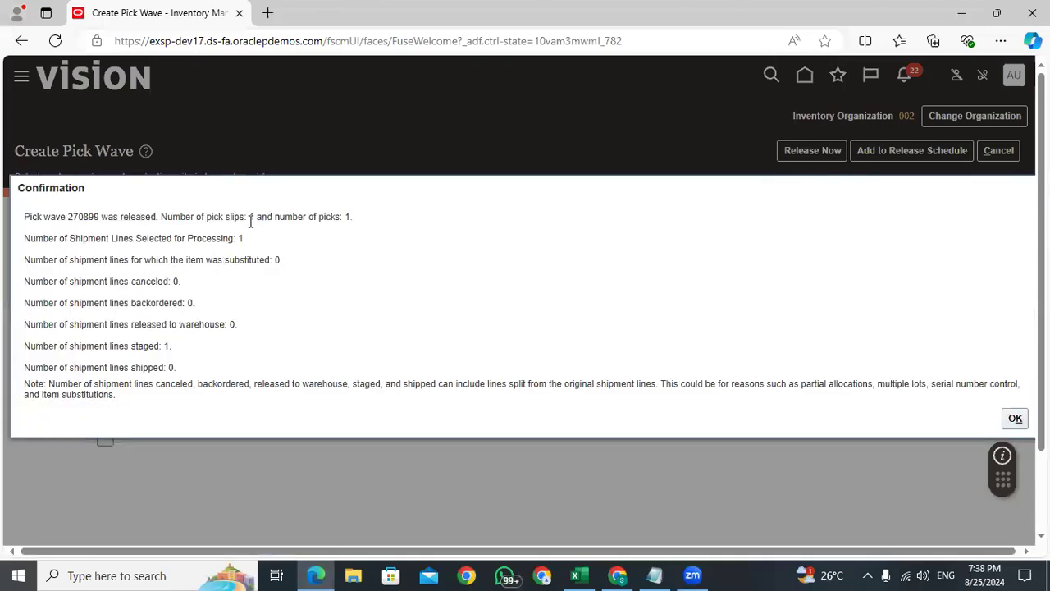
pyautogui.doubleClick(251, 218)
pyautogui.click(1015, 419)
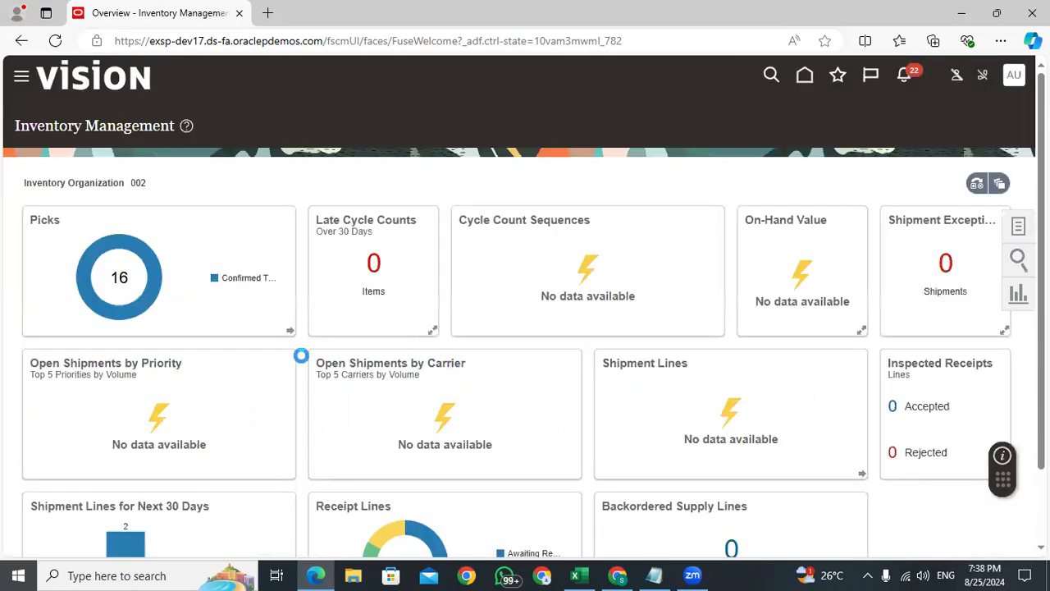
# Open the Manage Shipments task from the Shipments tasks in Inventory Management
pyautogui.scroll(-1, 622, 380)
pyautogui.scroll(1, 622, 380)
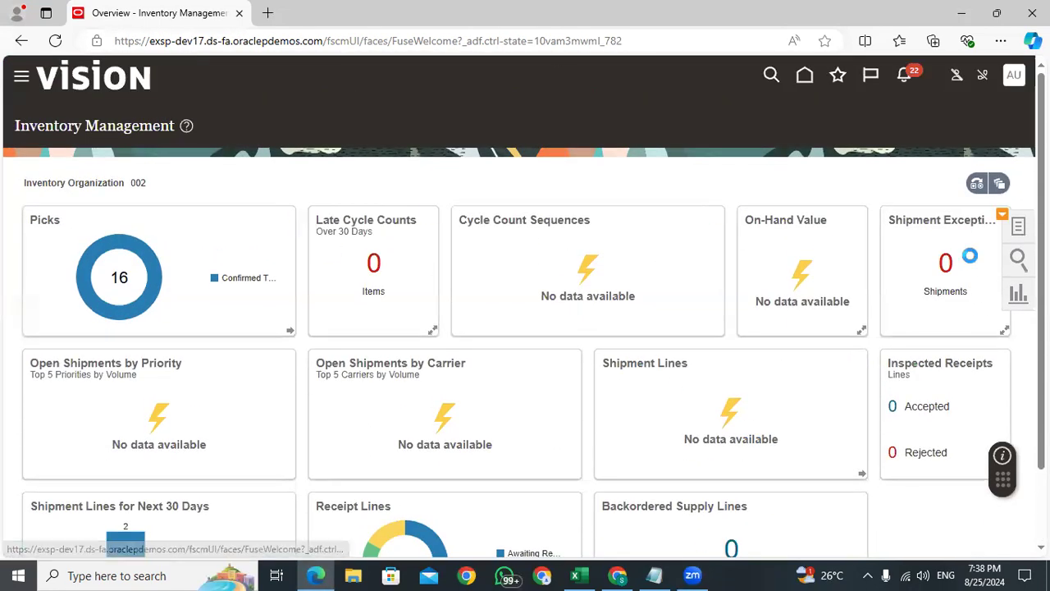
pyautogui.click(1019, 229)
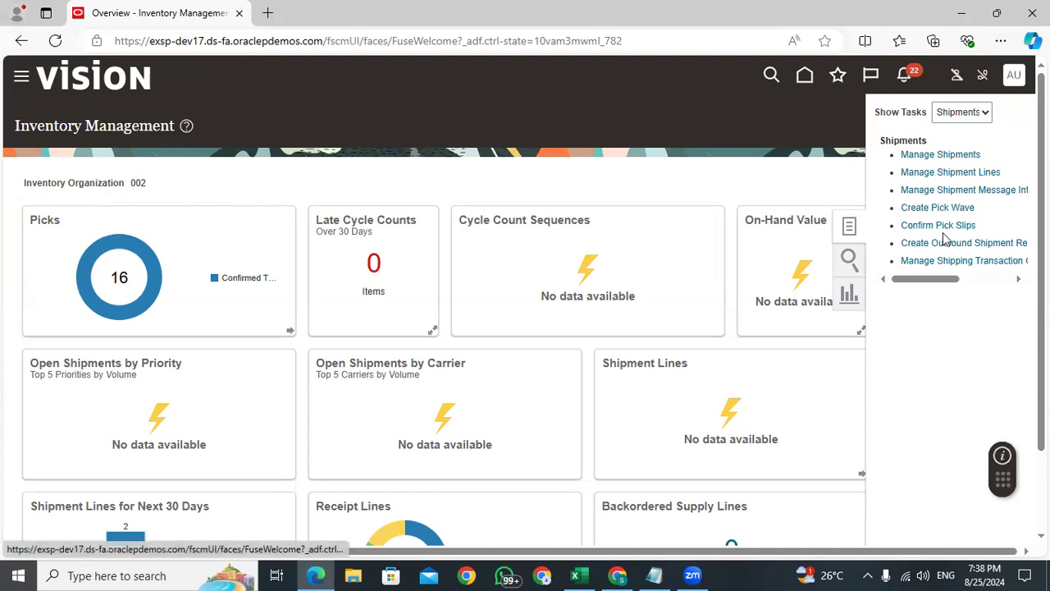
pyautogui.scroll(-1, 492, 345)
pyautogui.scroll(1, 492, 344)
pyautogui.click(948, 154)
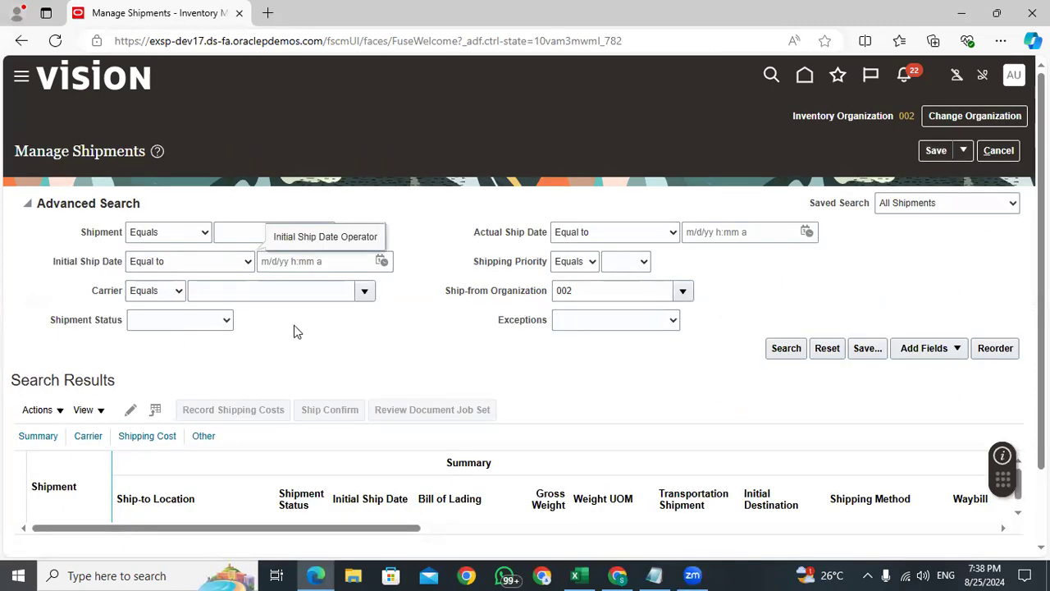
# Add the Pick Wave field to the advanced shipment search and look through its available values
pyautogui.click(910, 348)
pyautogui.scroll(-5, 881, 399)
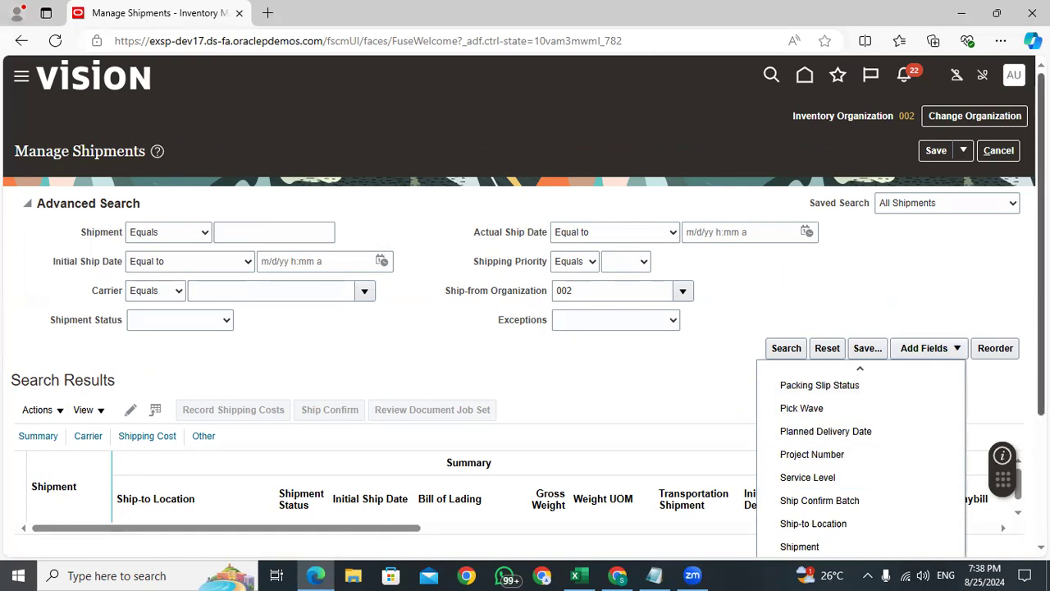
pyautogui.scroll(-1, 955, 316)
pyautogui.click(788, 370)
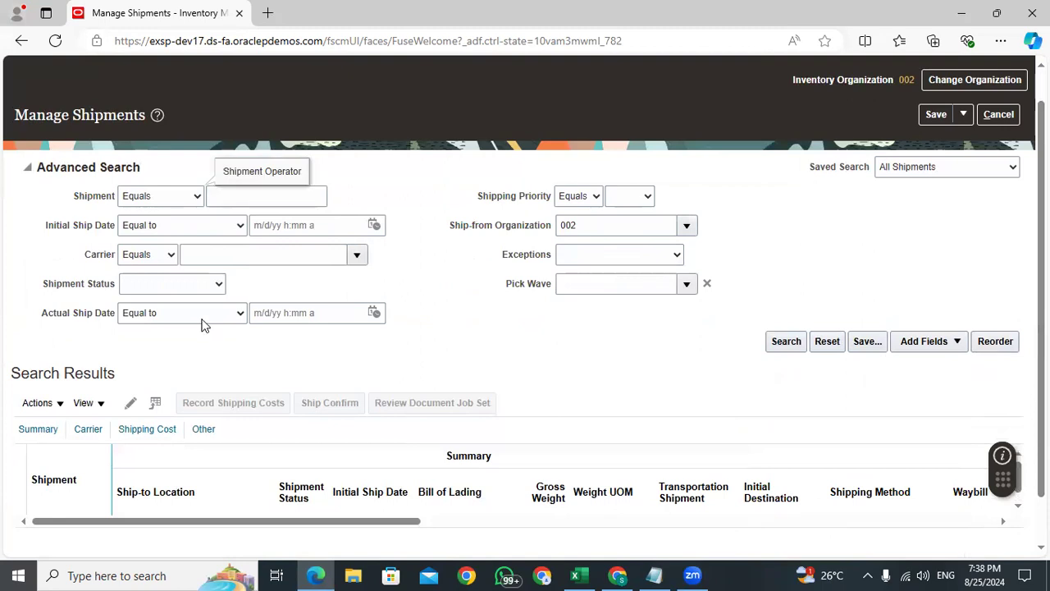
pyautogui.click(686, 284)
pyautogui.click(623, 284)
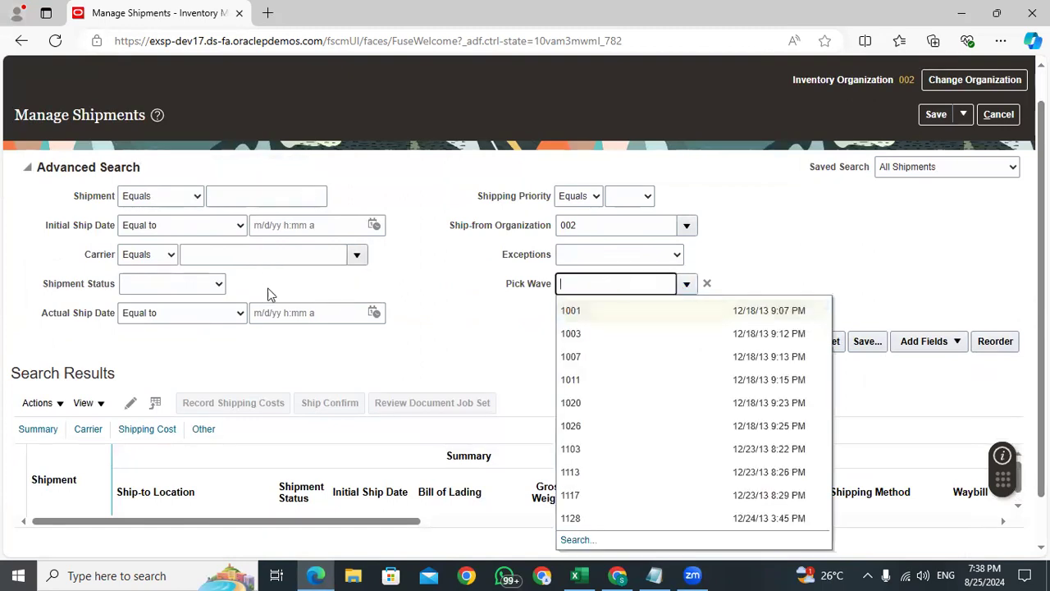
pyautogui.click(427, 330)
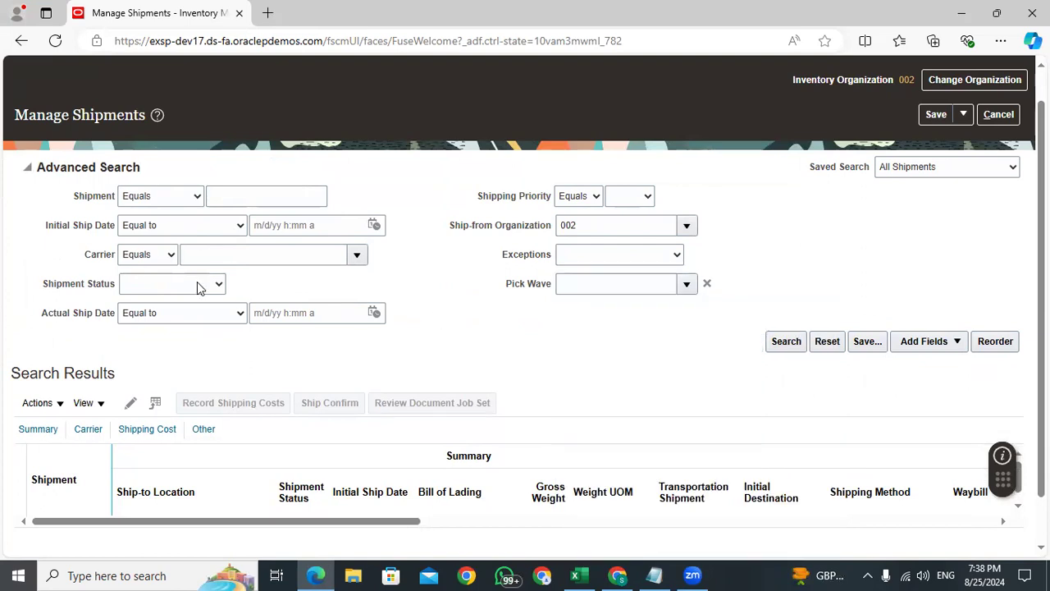
# Add the Order Type field to the shipment search and set it to Transfer order
pyautogui.click(927, 341)
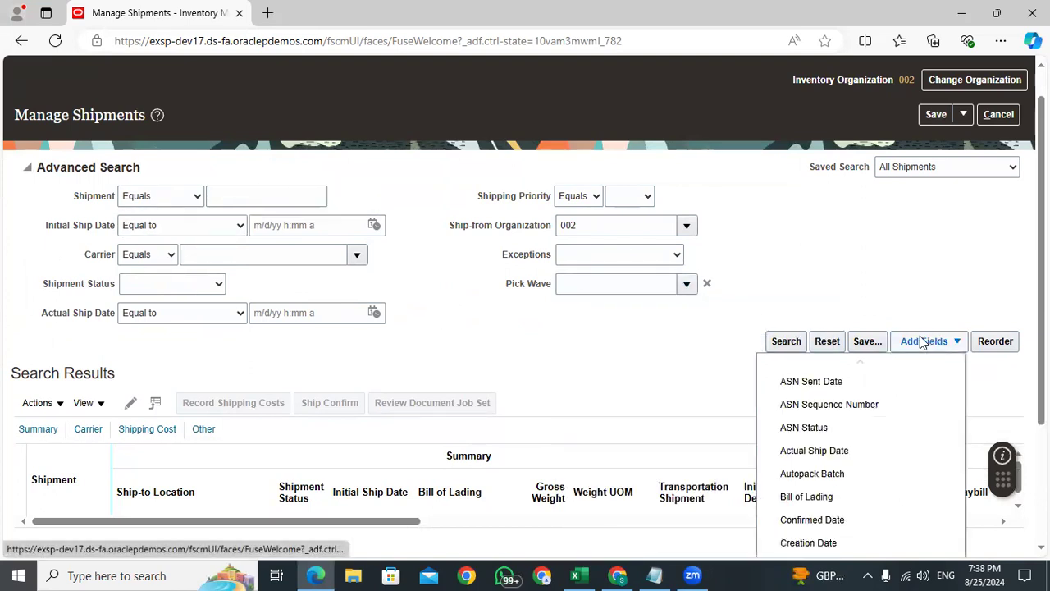
pyautogui.scroll(-5, 852, 440)
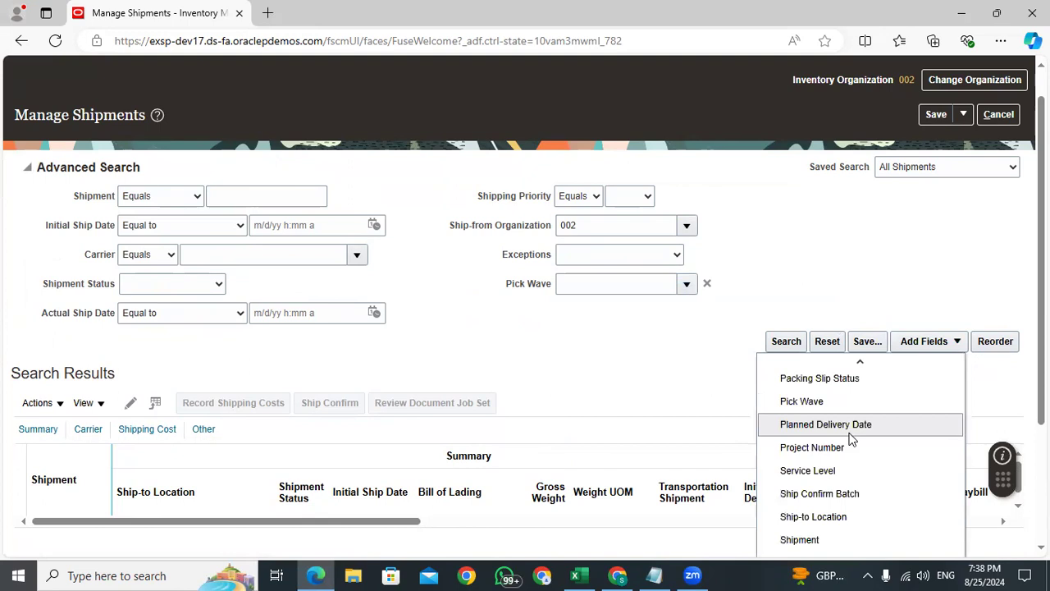
pyautogui.scroll(-2, 851, 440)
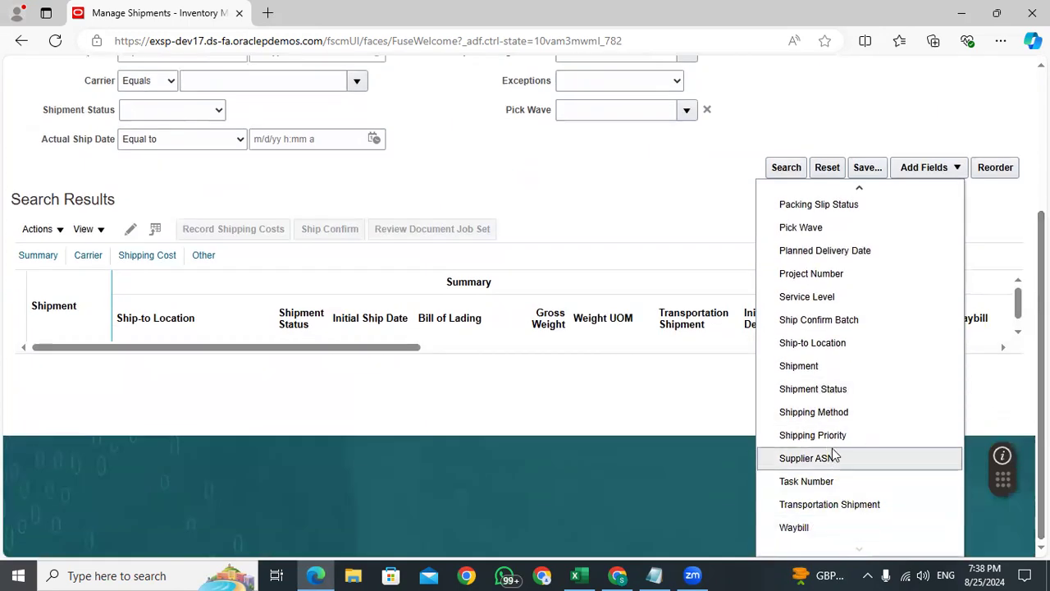
pyautogui.scroll(8, 834, 448)
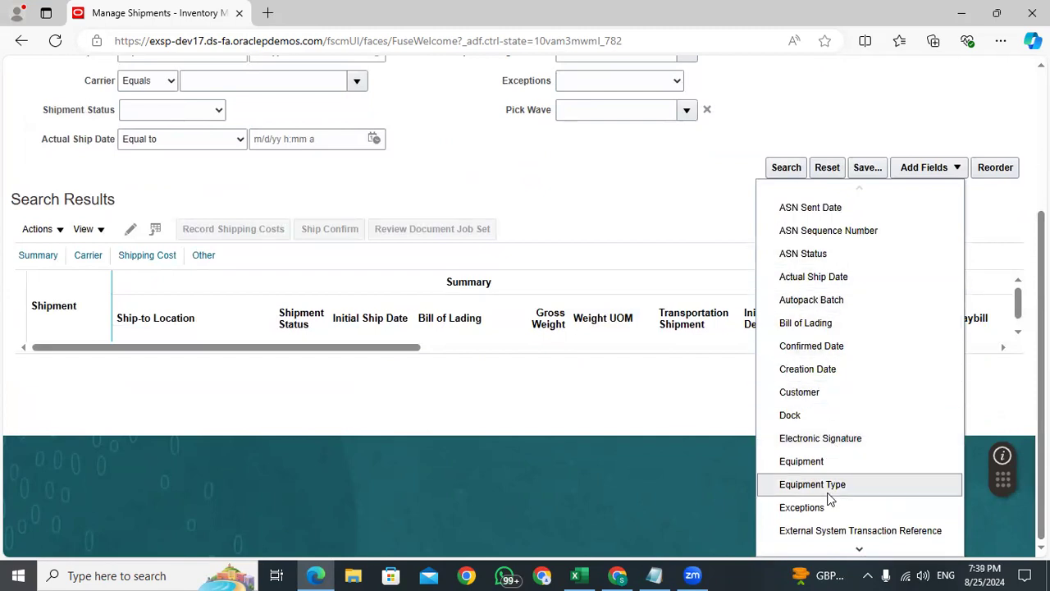
pyautogui.scroll(-5, 827, 416)
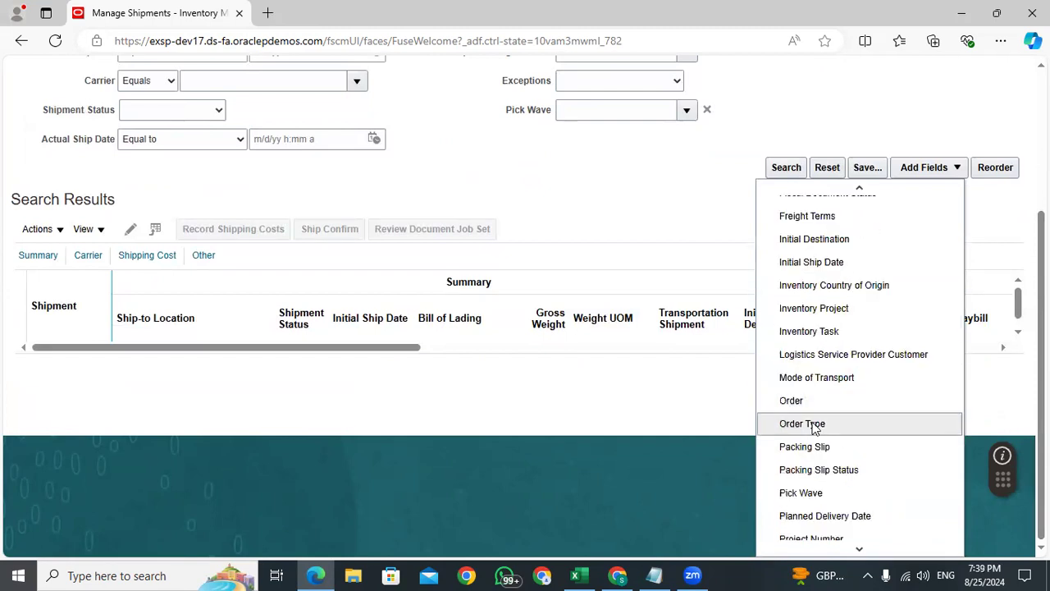
pyautogui.click(808, 423)
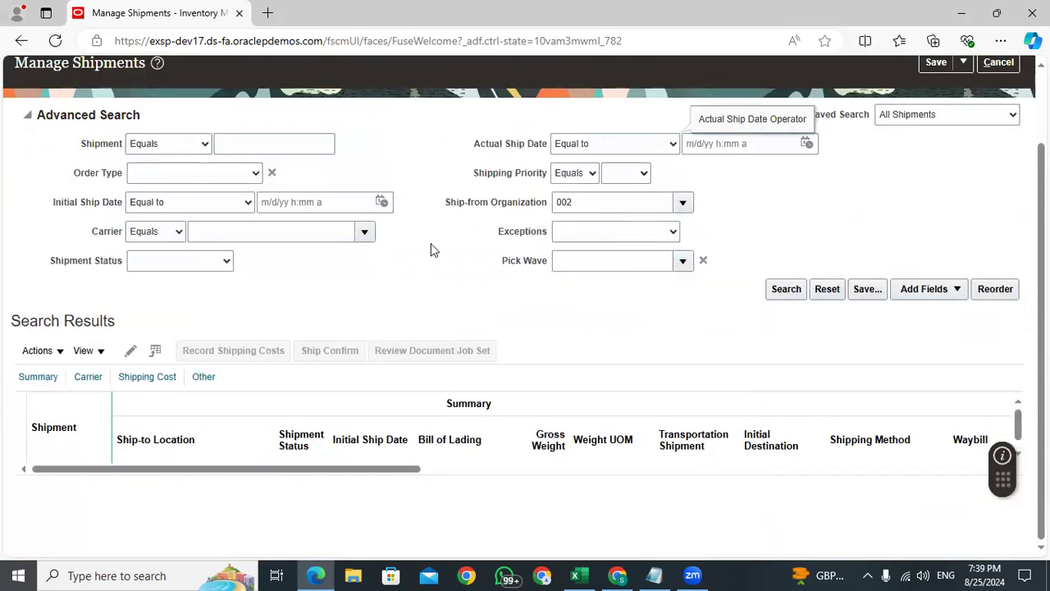
pyautogui.click(224, 174)
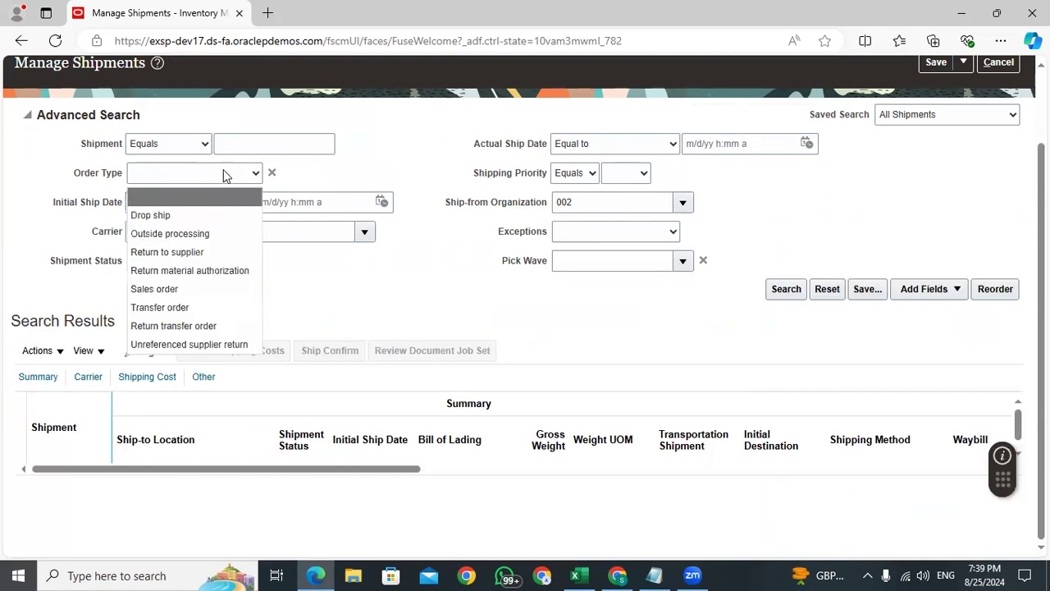
pyautogui.click(182, 305)
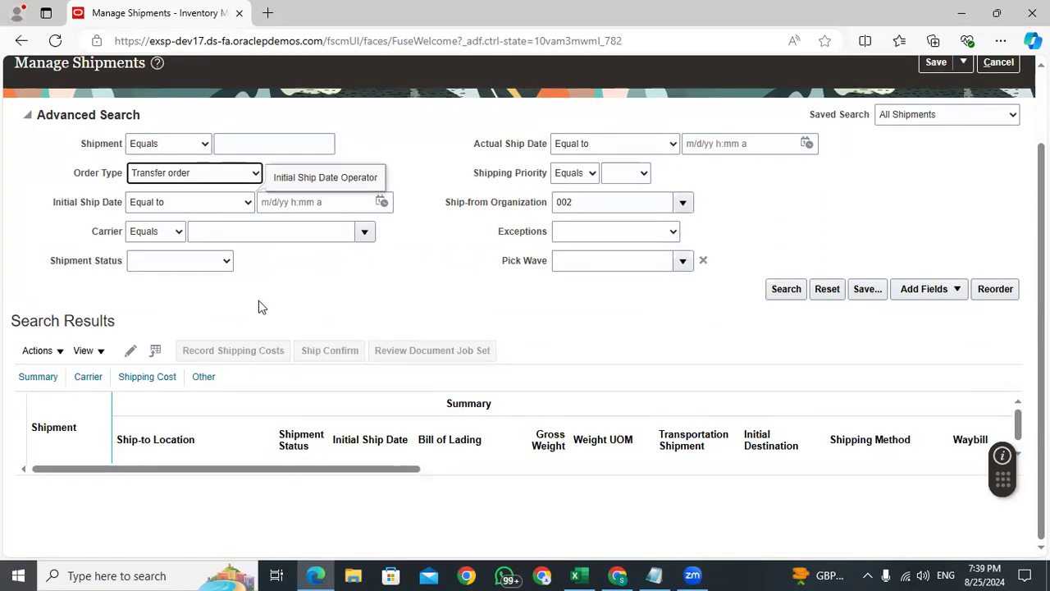
# Set the Initial Ship Date criterion to 8/25/24 2:09 PM, leaving the shipment status blank
pyautogui.click(178, 261)
pyautogui.click(210, 294)
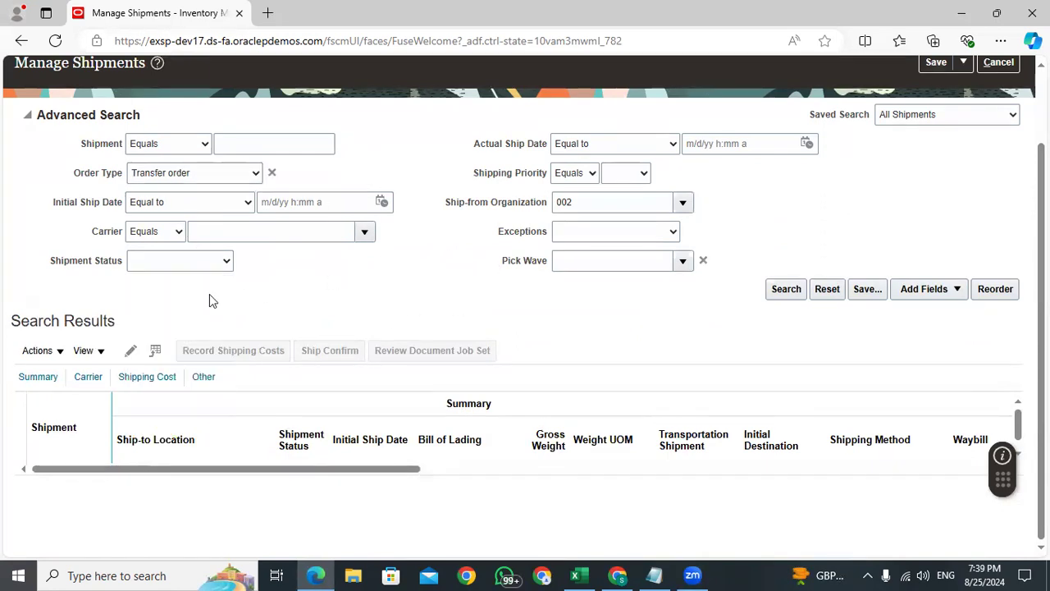
pyautogui.click(381, 202)
pyautogui.click(405, 393)
pyautogui.click(541, 473)
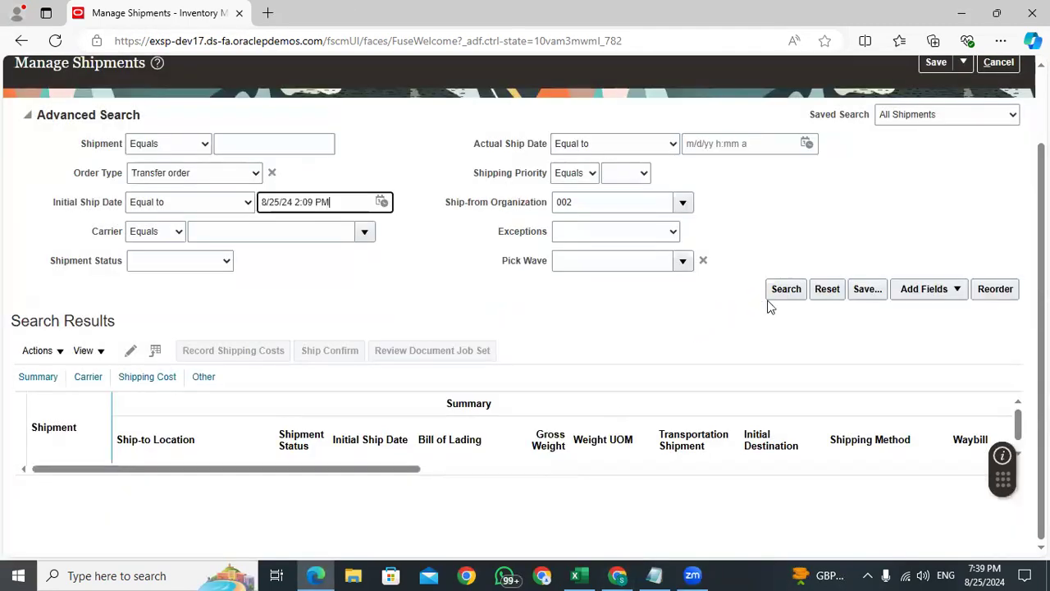
# Search for transfer order shipments with Initial Ship Date 8/25/24 2:09 PM, re-enter the date to search again, and leave Manage Shipments
pyautogui.click(771, 301)
pyautogui.click(438, 307)
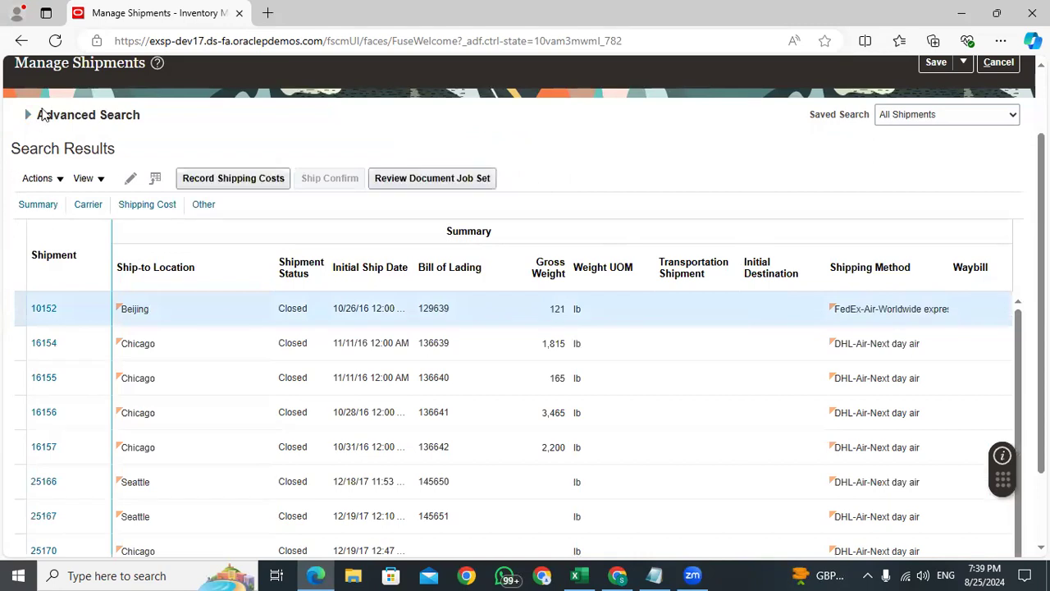
pyautogui.click(27, 116)
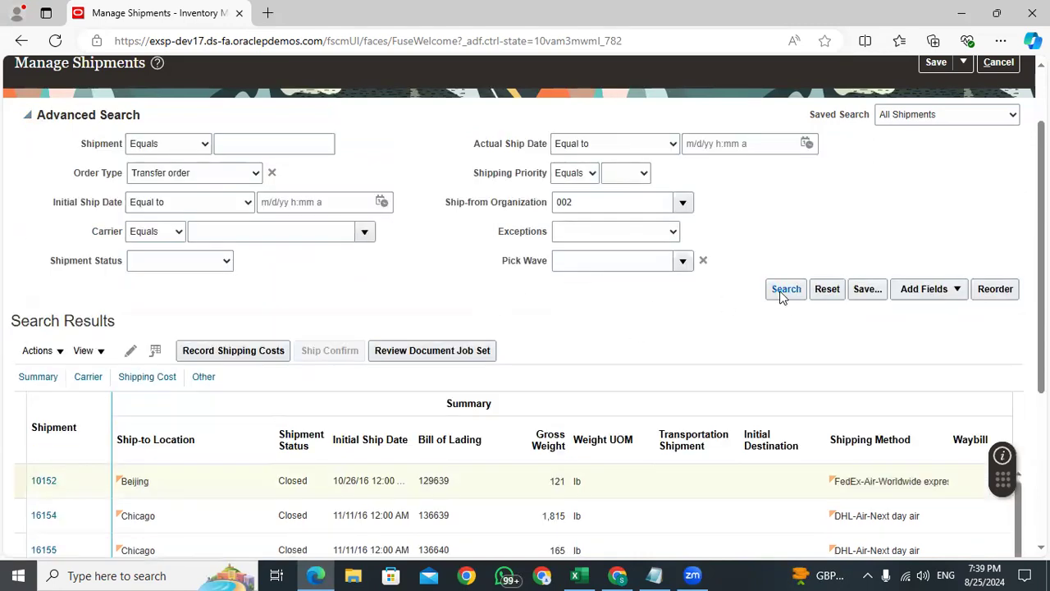
pyautogui.click(382, 202)
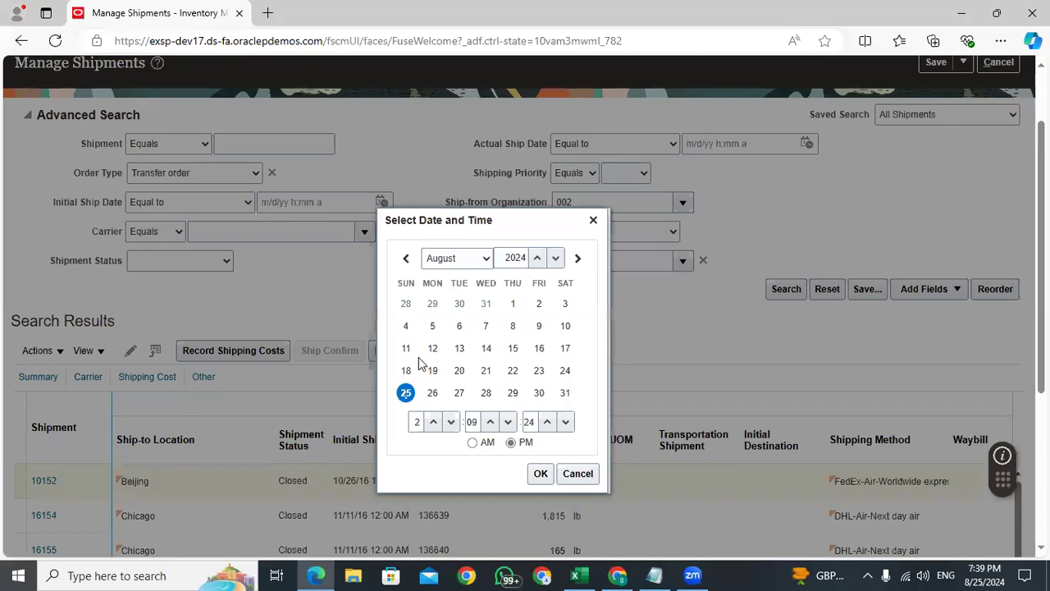
pyautogui.click(405, 393)
pyautogui.click(540, 472)
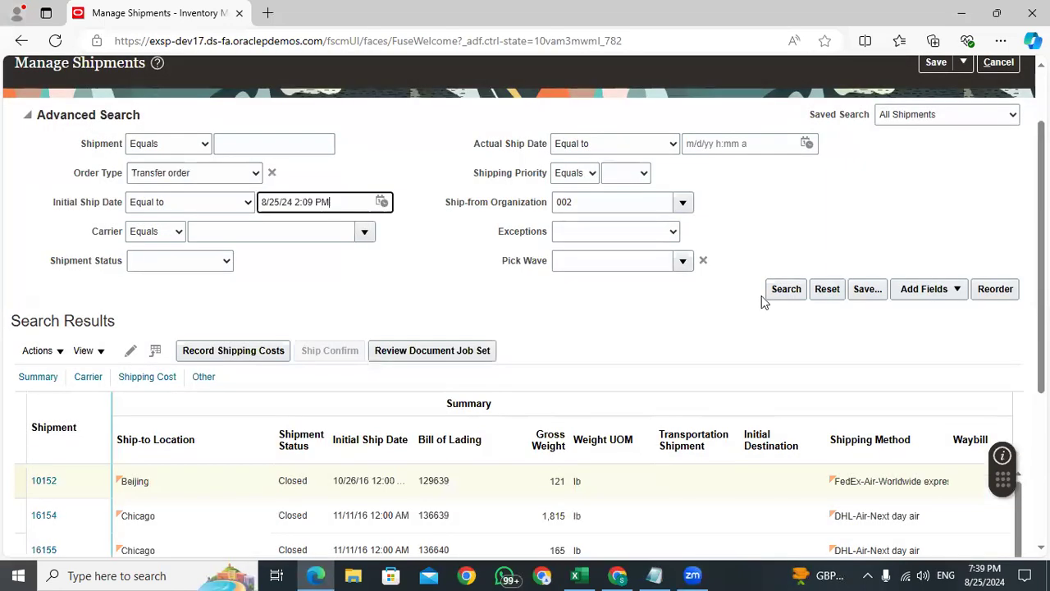
pyautogui.click(785, 290)
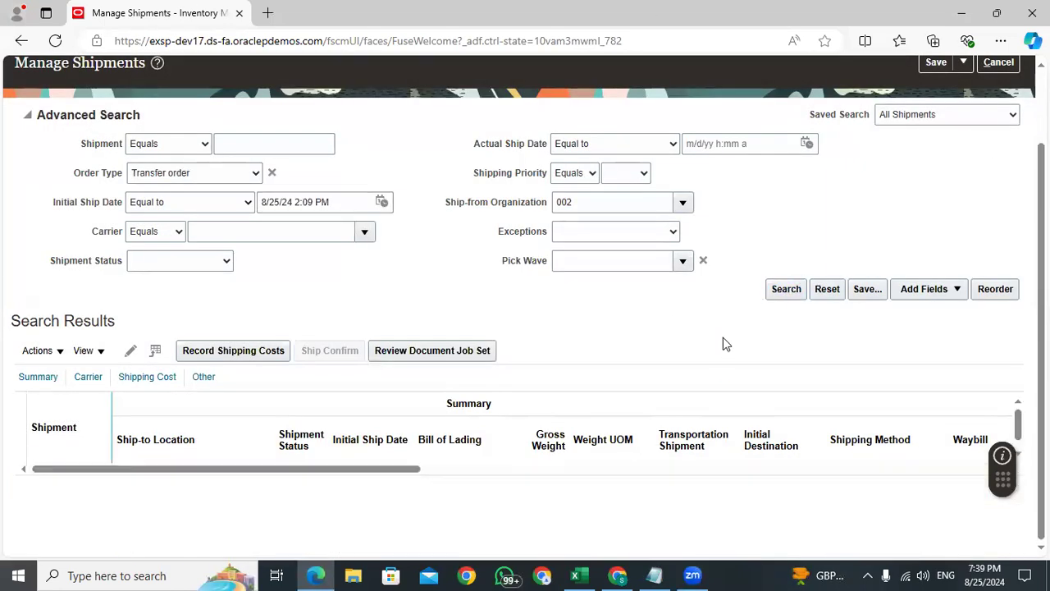
pyautogui.scroll(2, 996, 135)
pyautogui.click(999, 151)
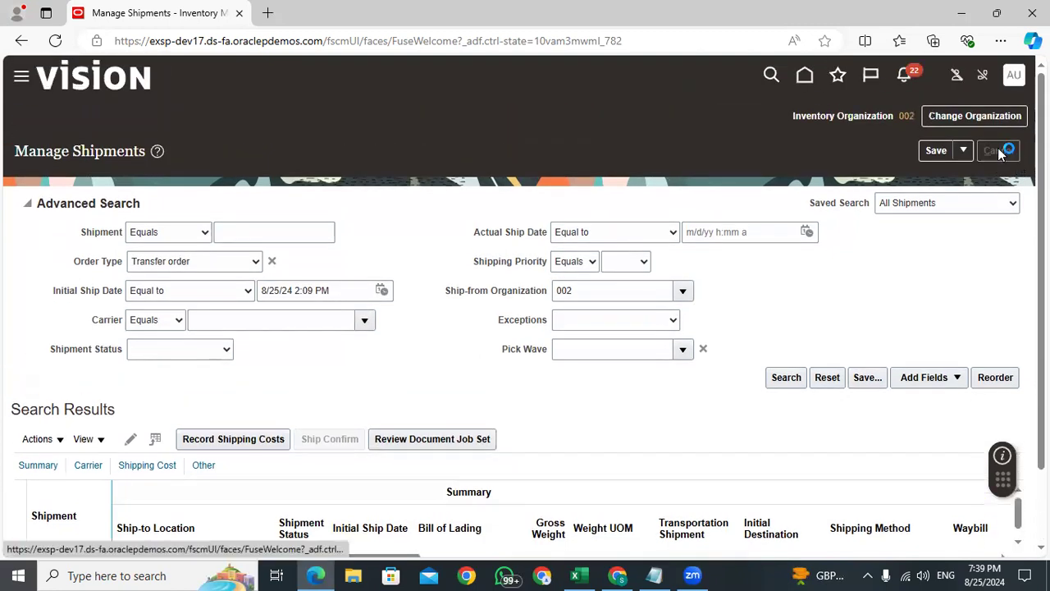
pyautogui.moveTo(121, 237)
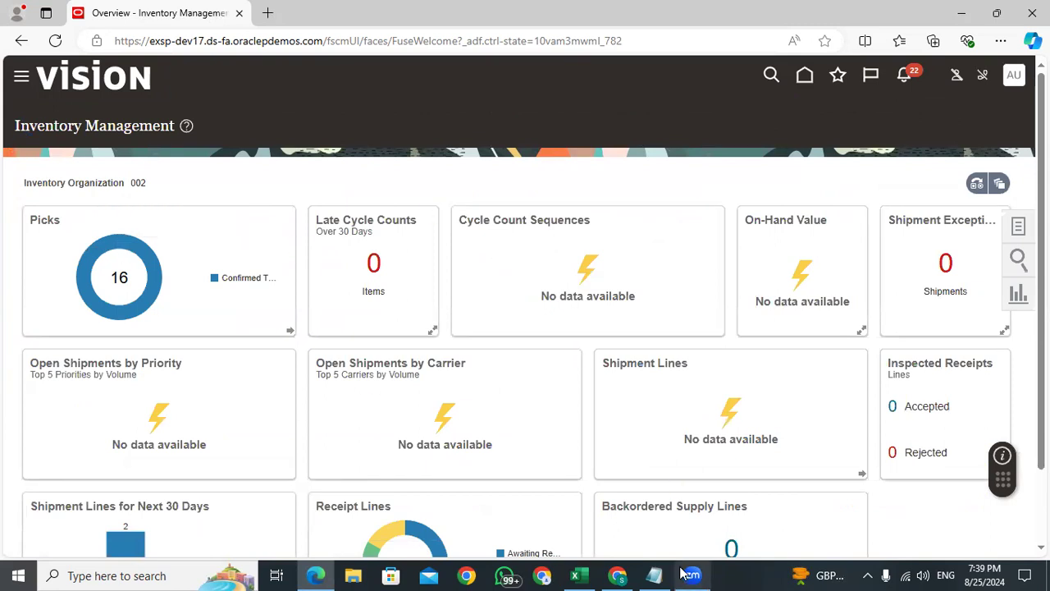
# Switch to Excel and enter Pick Confirmation in cell D20, below the pick wave entry
pyautogui.click(577, 575)
pyautogui.click(308, 498)
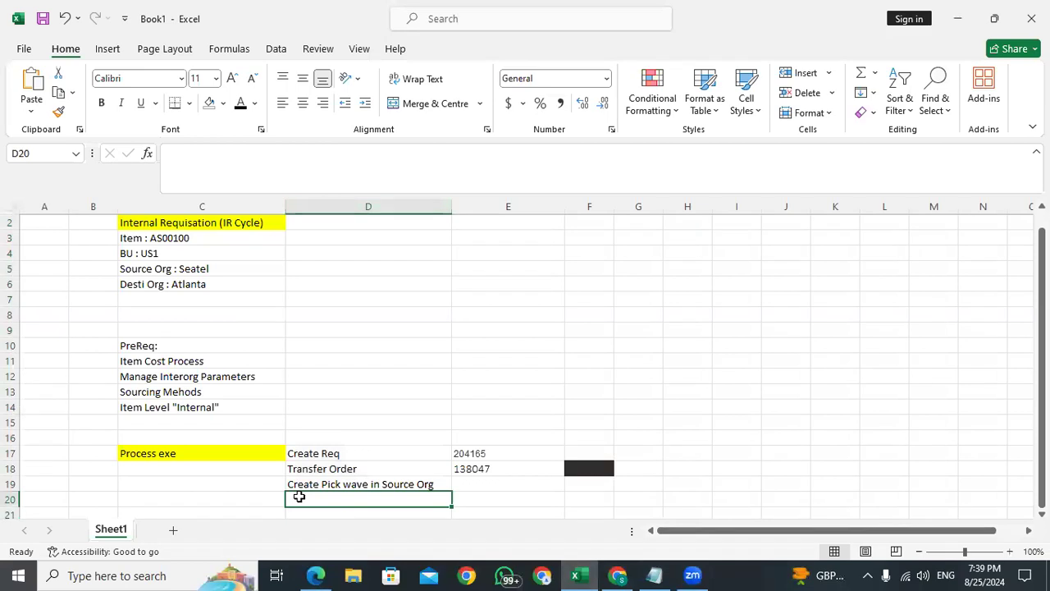
pyautogui.write('Pick')
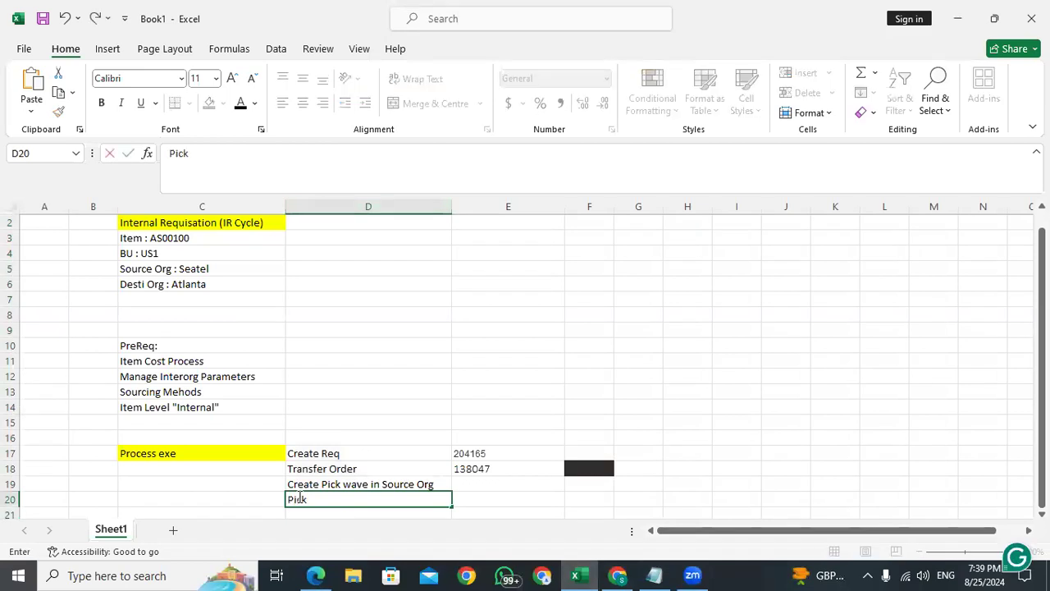
pyautogui.write(' Confirmation')
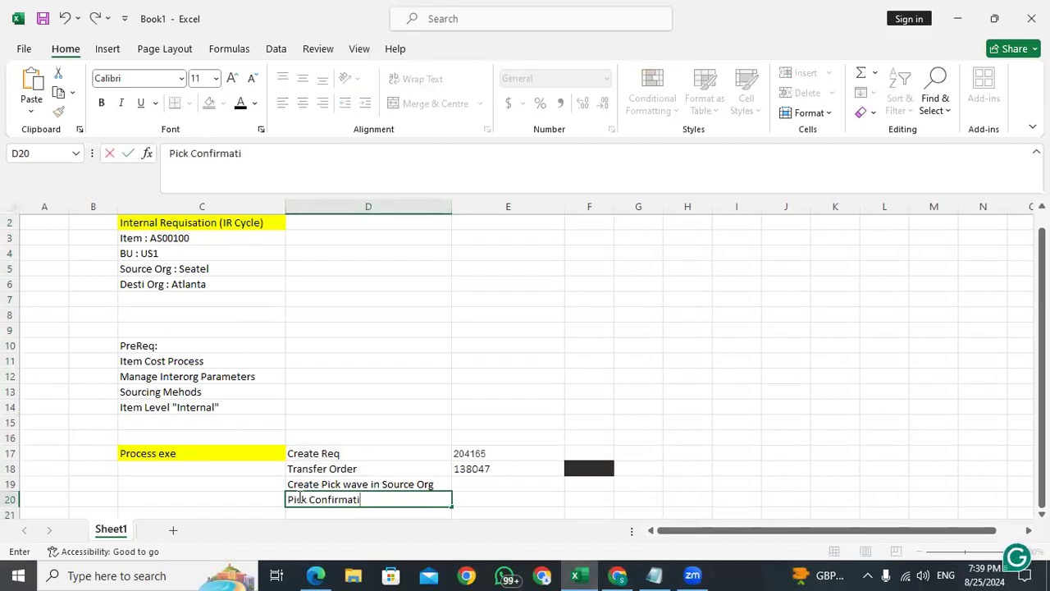
pyautogui.click(464, 496)
pyautogui.click(457, 488)
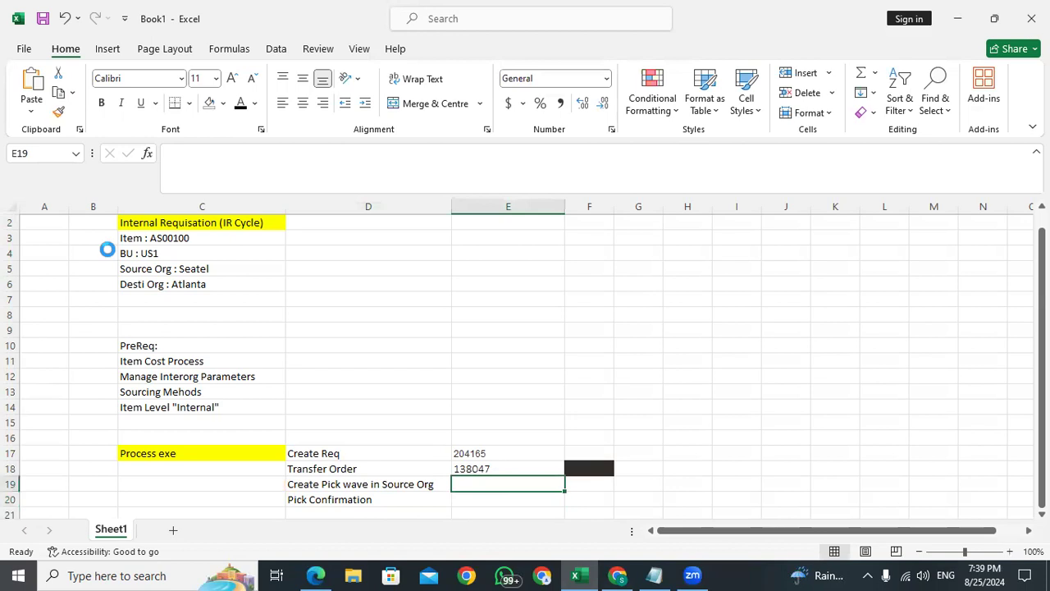
pyautogui.hotkey('alt', 'Tab')
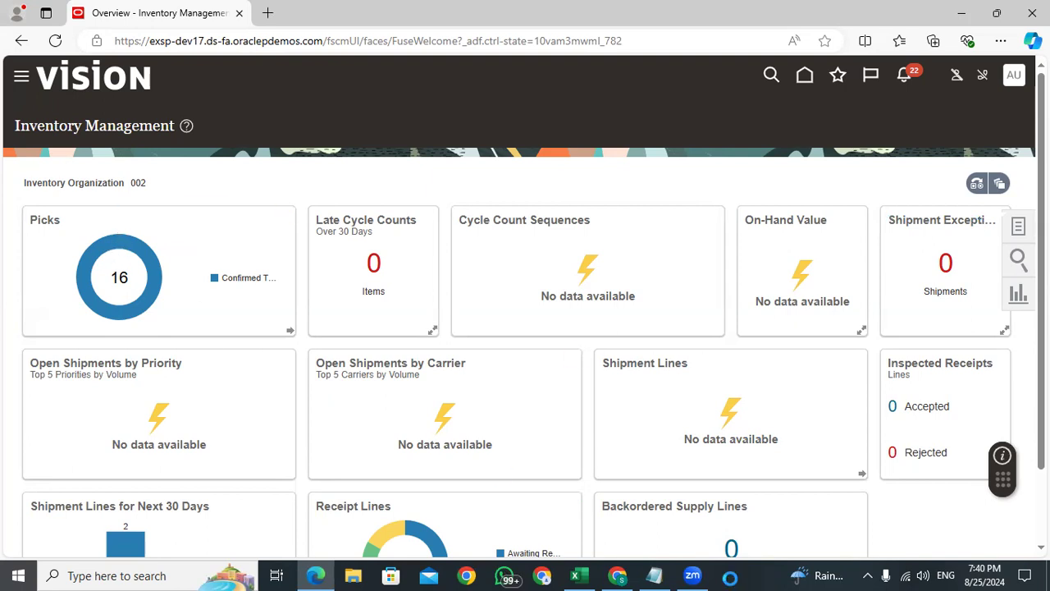
pyautogui.click(575, 575)
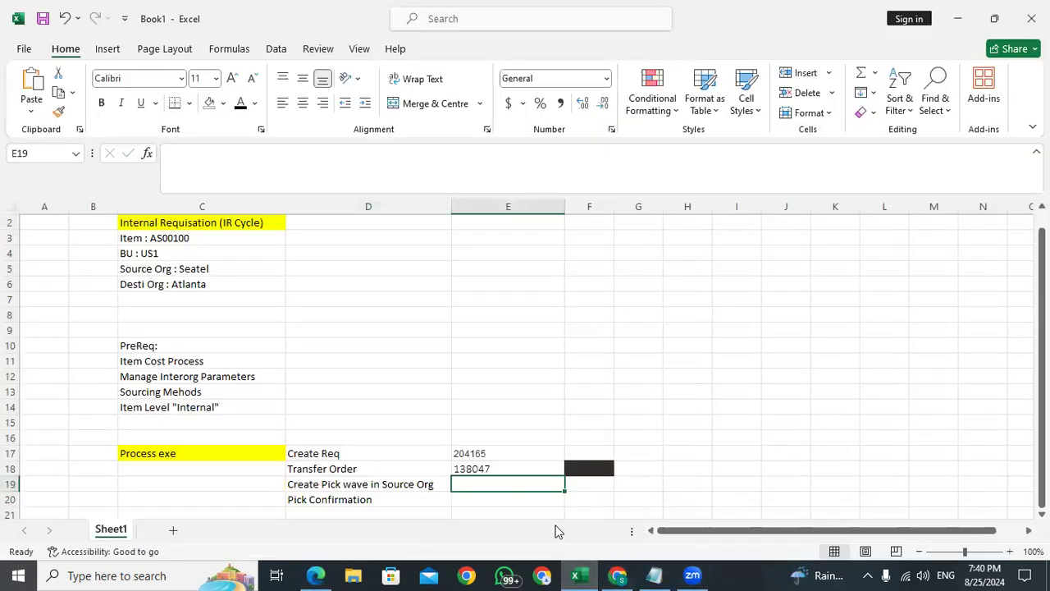
pyautogui.click(332, 512)
pyautogui.click(419, 484)
pyautogui.click(497, 483)
pyautogui.click(391, 501)
pyautogui.click(480, 502)
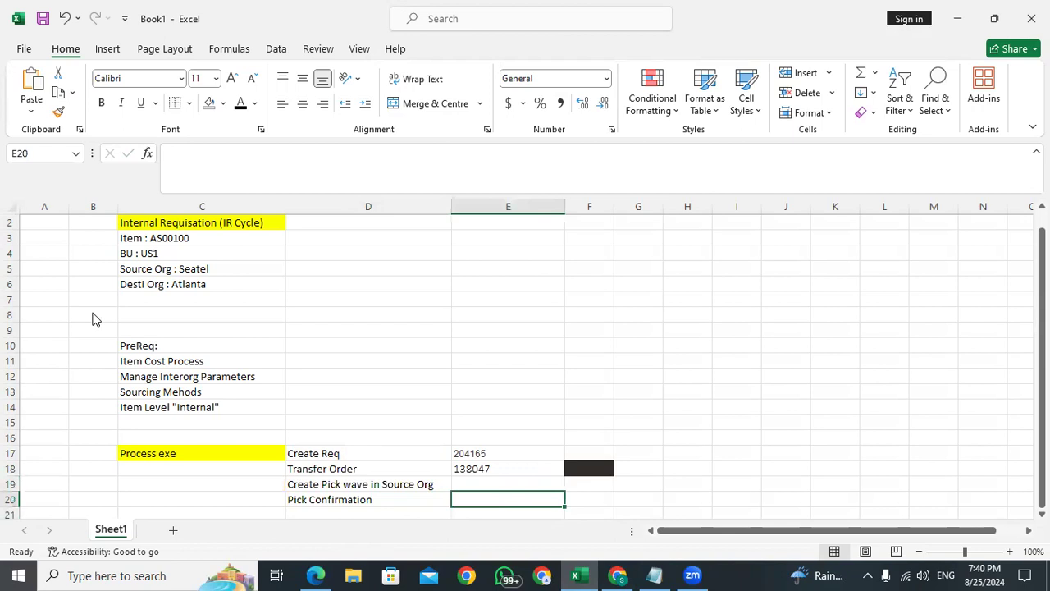
# Compare the order number on the confirmed transfer order pick slip with the transfer order number logged in Excel
pyautogui.hotkey('alt', 'Tab')
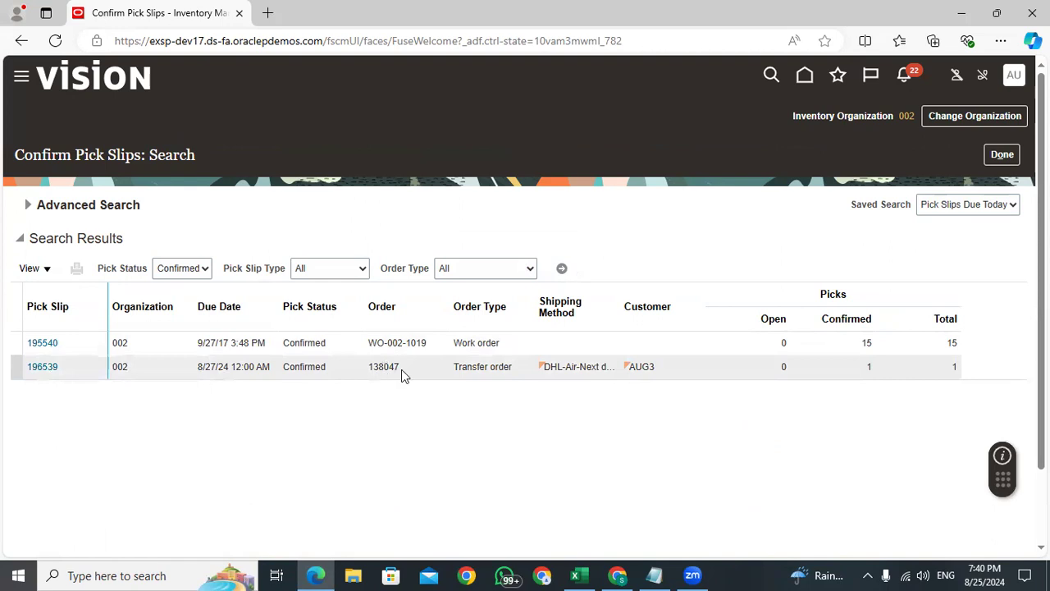
pyautogui.click(575, 575)
pyautogui.doubleClick(478, 470)
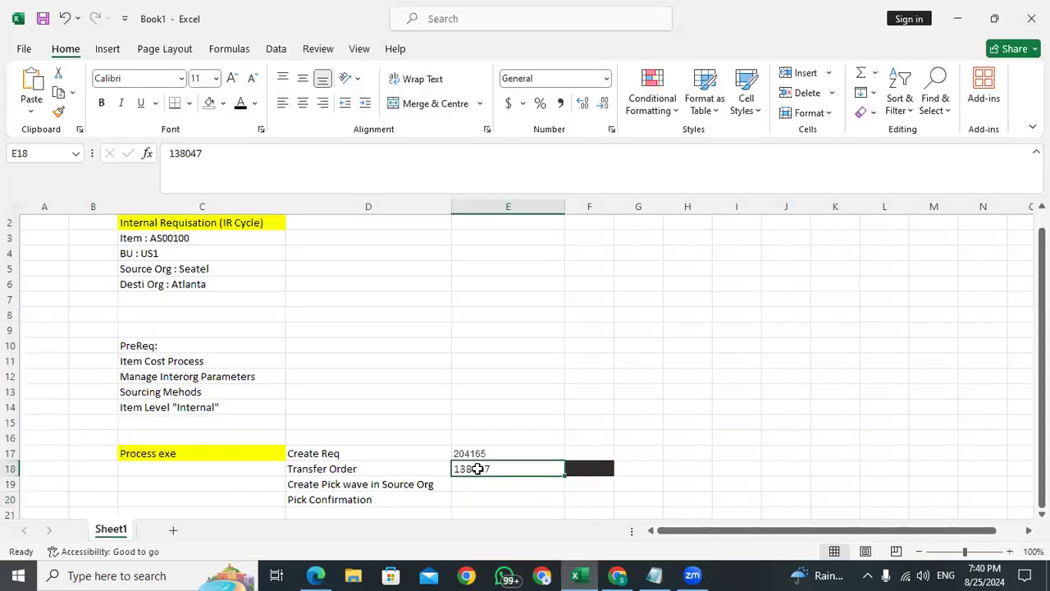
pyautogui.click(356, 573)
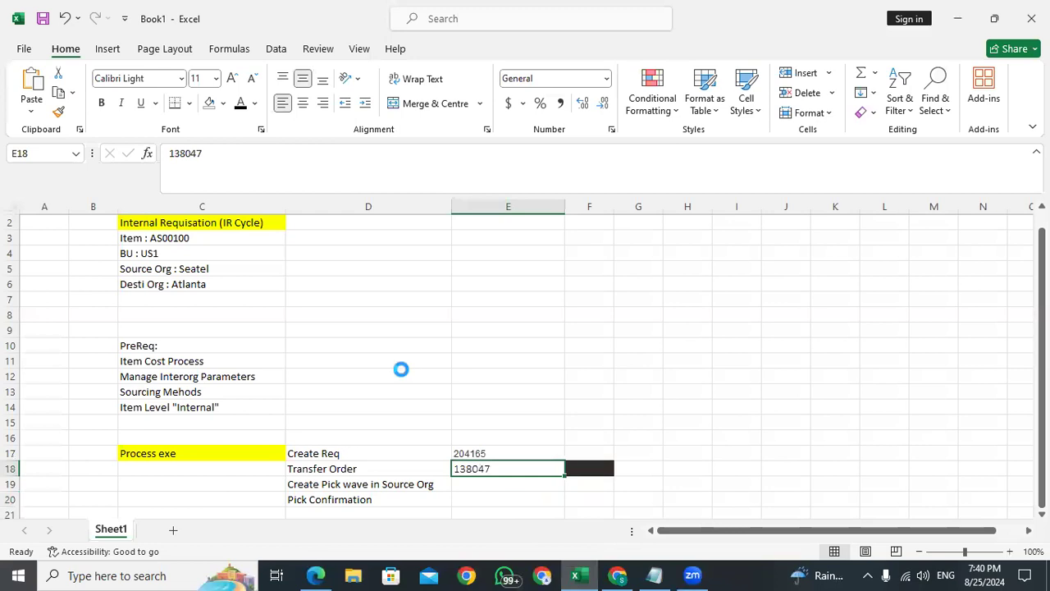
pyautogui.hotkey('alt', 'Tab')
# Open pick slip 196539, expand its summary, and copy pick wave number 270899 into cell E19 in Excel
pyautogui.click(36, 366)
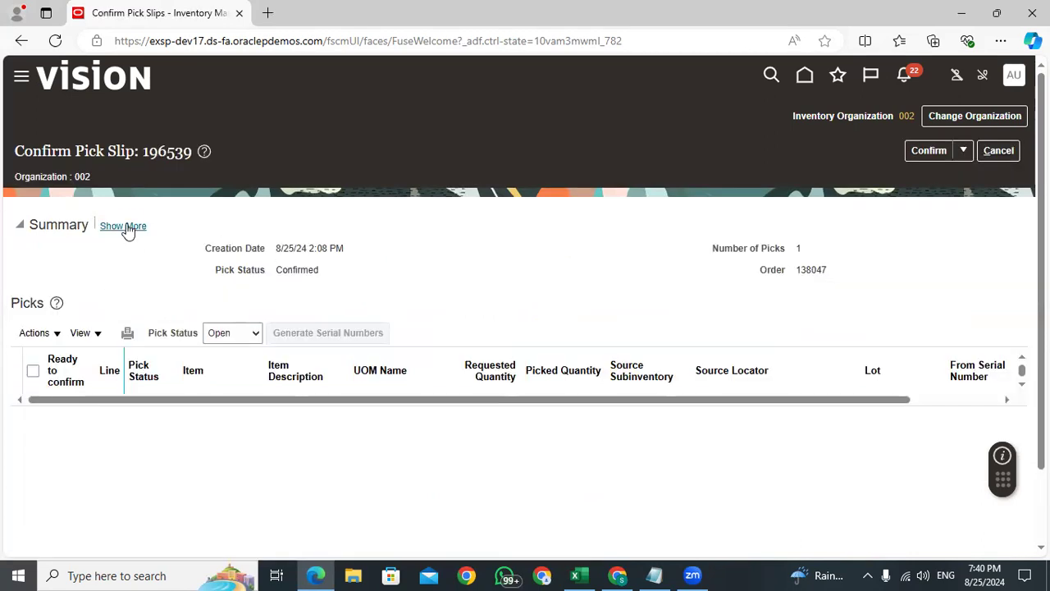
pyautogui.click(126, 225)
pyautogui.doubleClick(288, 297)
pyautogui.hotkey('ctrl', 'c')
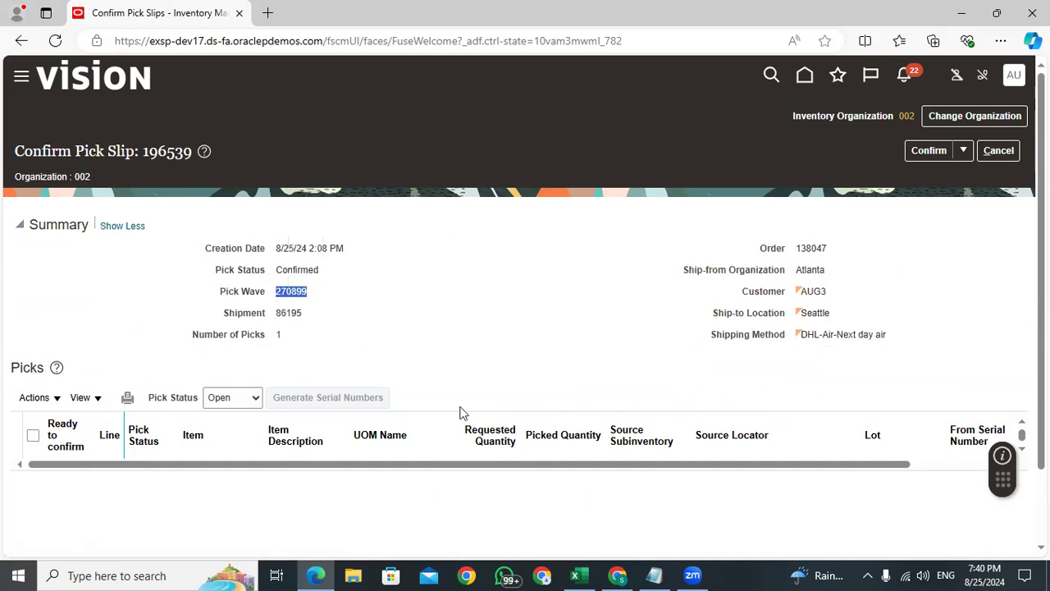
pyautogui.click(575, 575)
pyautogui.click(466, 483)
pyautogui.hotkey('ctrl', 'v')
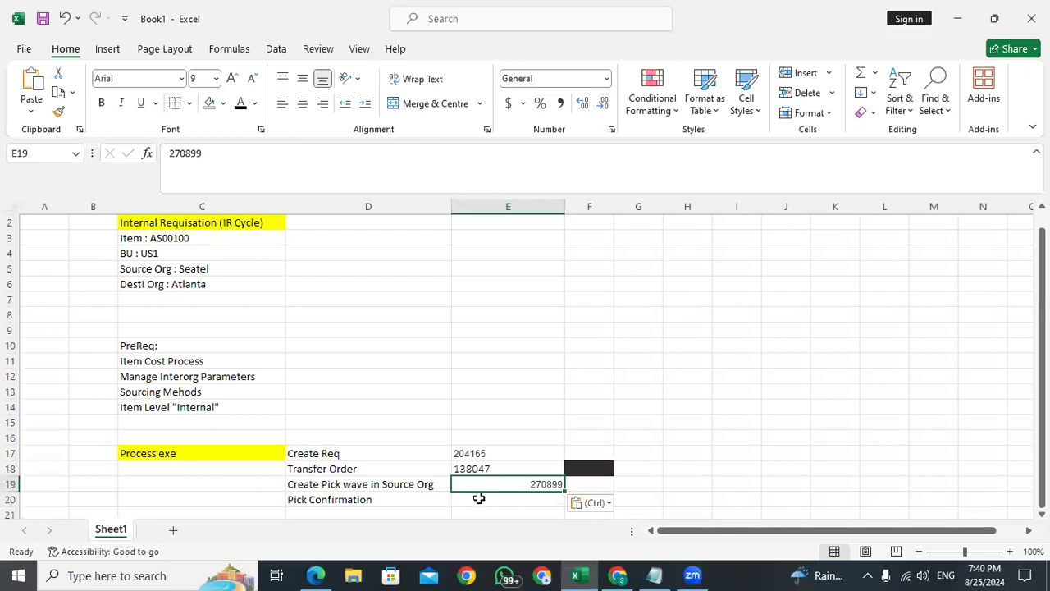
# Copy pick slip number 196539 from the Confirm Pick Slip page heading into cell E20 in Excel
pyautogui.hotkey('alt', 'Tab')
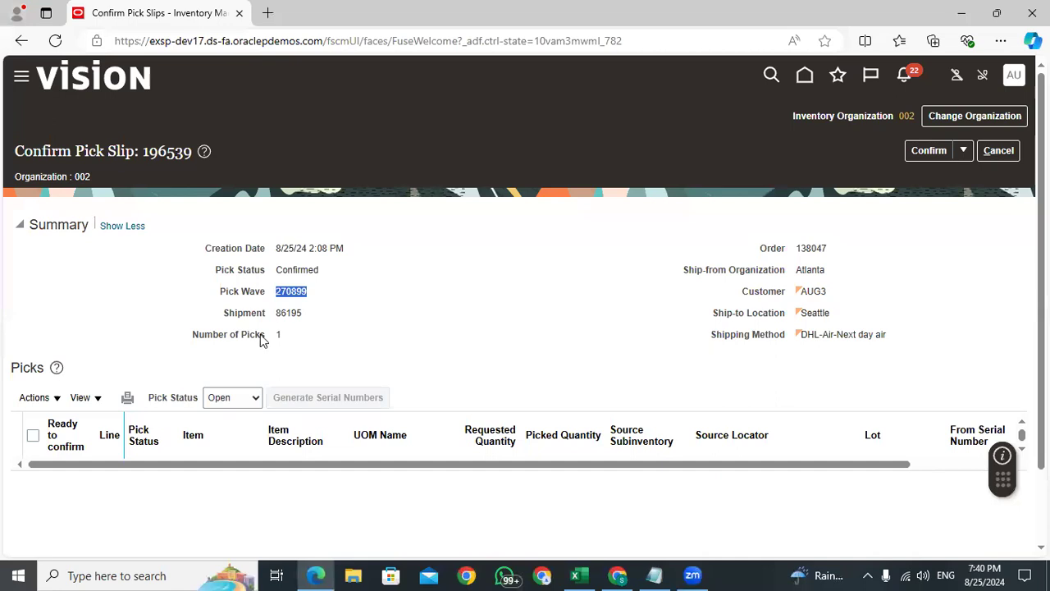
pyautogui.moveTo(192, 153); pyautogui.dragTo(139, 153)
pyautogui.hotkey('ctrl', 'c')
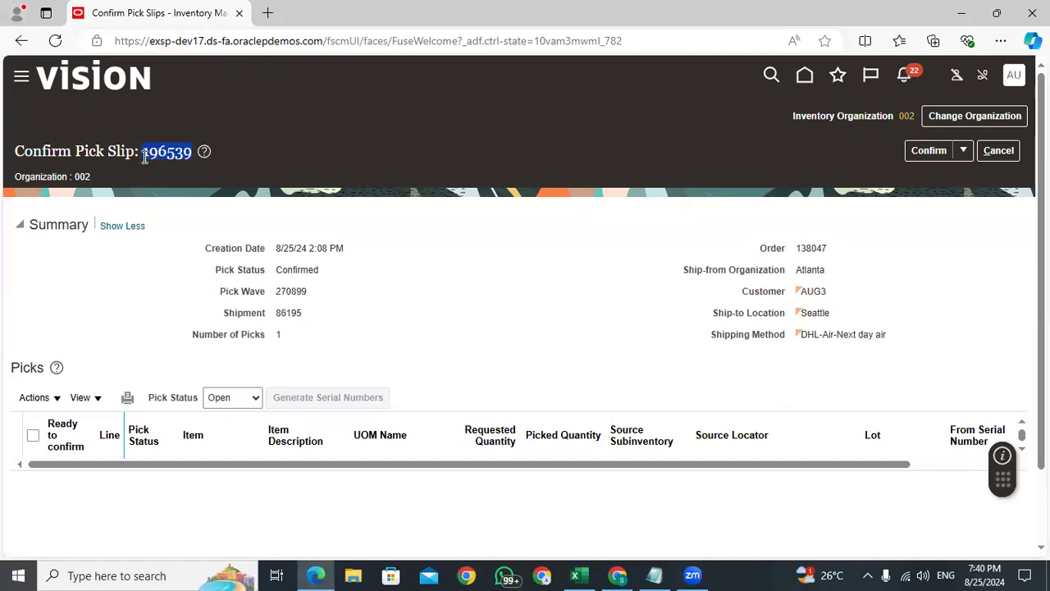
pyautogui.click(576, 575)
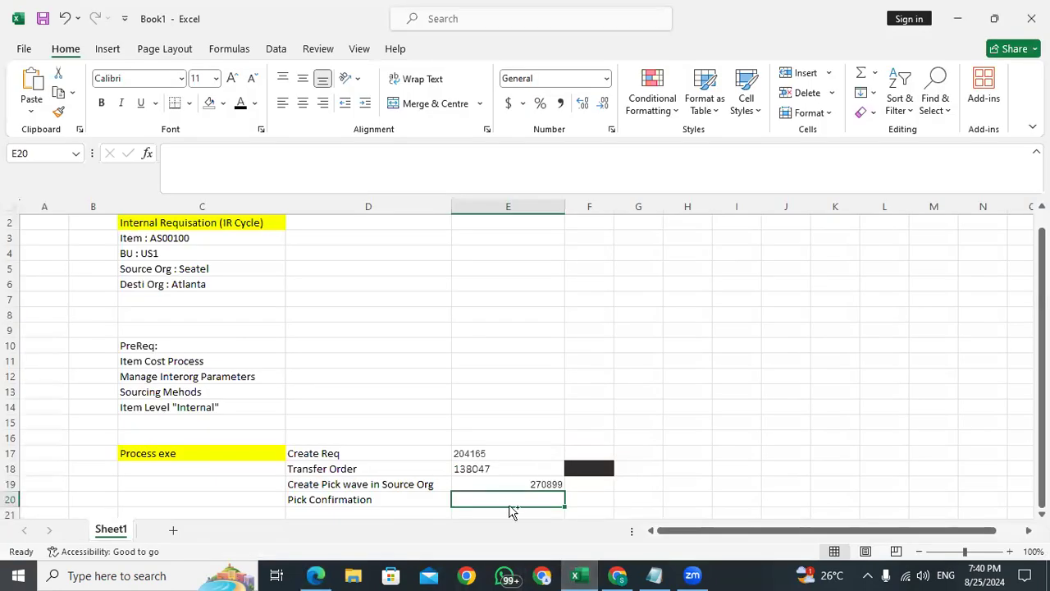
pyautogui.hotkey('ctrl', 'v')
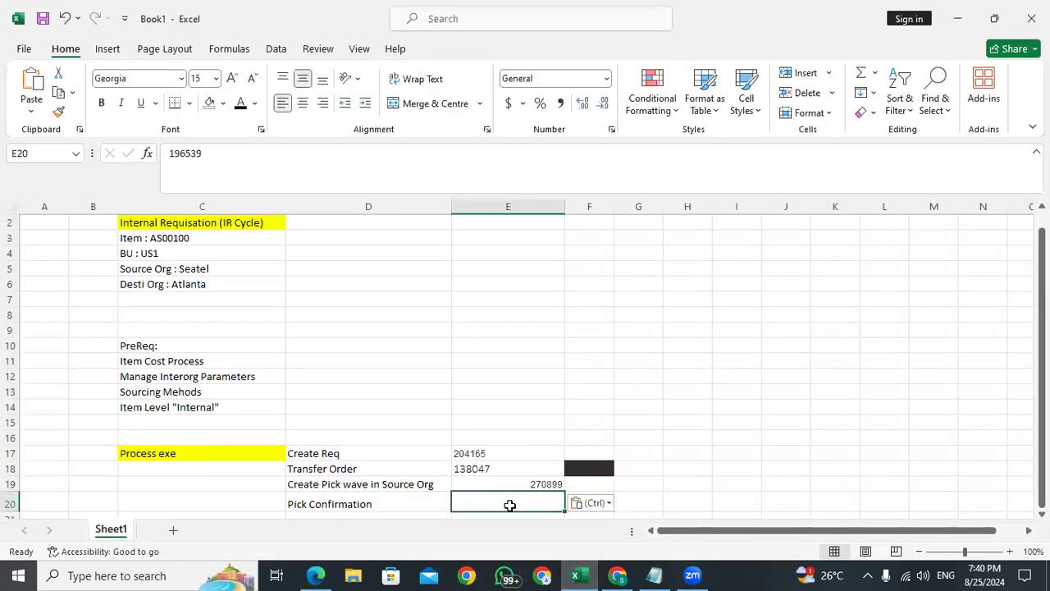
# Format the pick slip number in E20 with black Calibri Light text at size 11
pyautogui.click(255, 103)
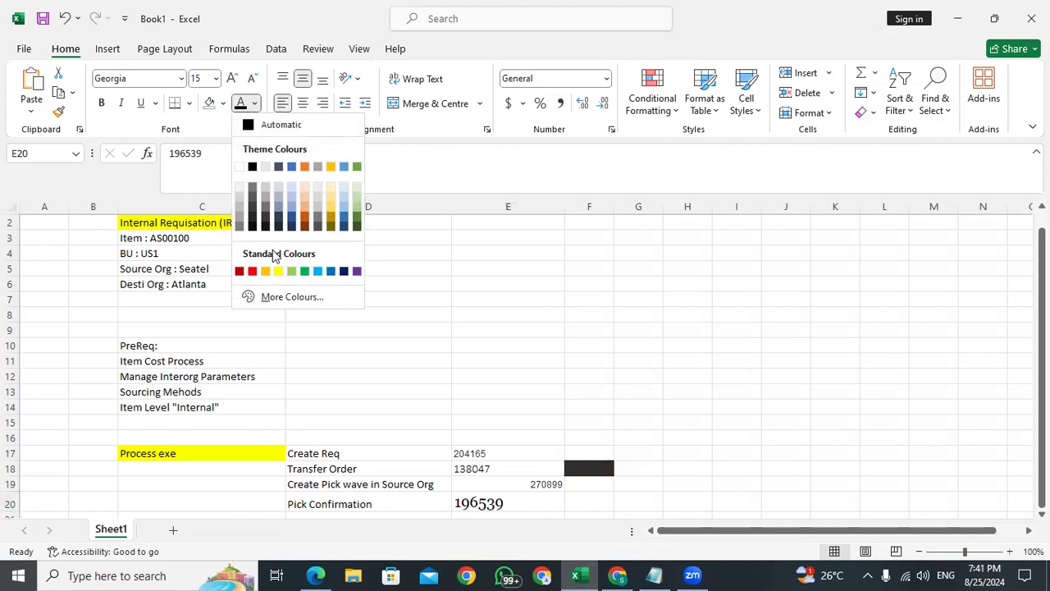
pyautogui.click(253, 167)
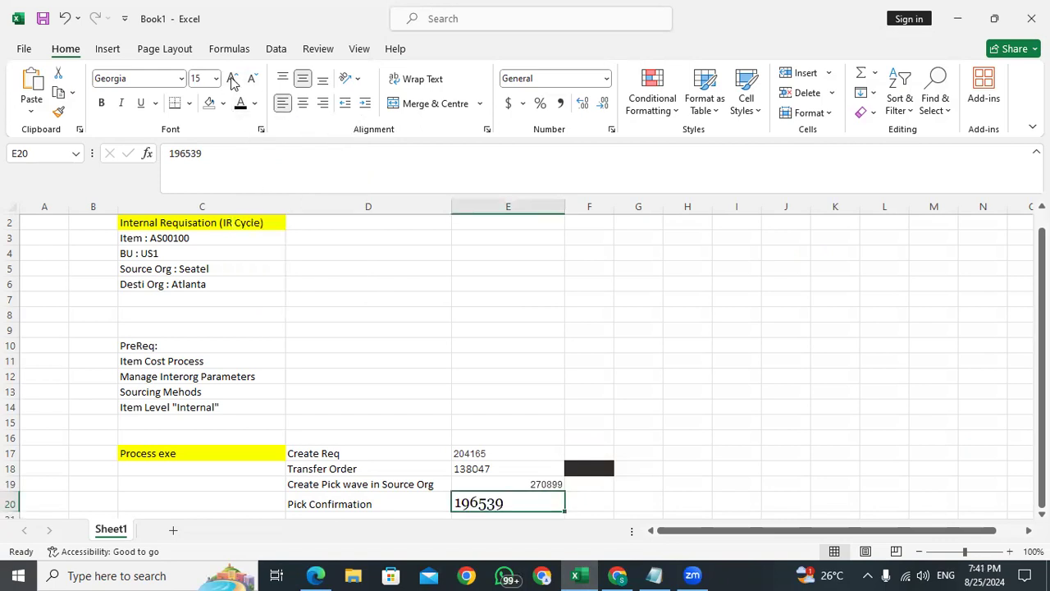
pyautogui.click(252, 78)
pyautogui.click(252, 78)
pyautogui.click(251, 78)
pyautogui.click(153, 80)
pyautogui.write('Ca')
pyautogui.press('Return')
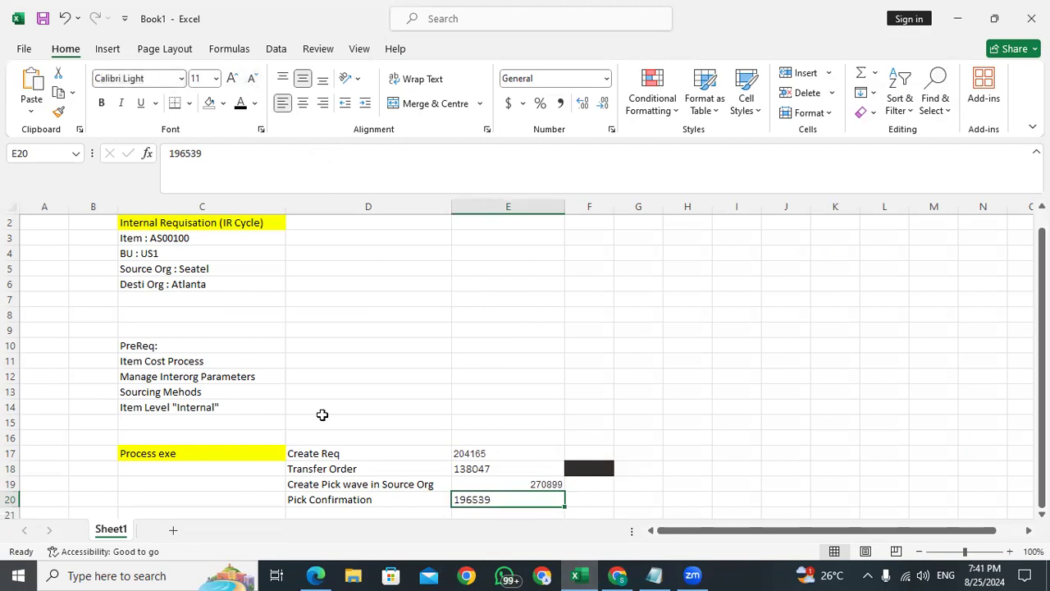
# Enter Shipment in cell D21 and copy shipment number 86195 from the pick slip summary into E21
pyautogui.click(314, 511)
pyautogui.write('Sh')
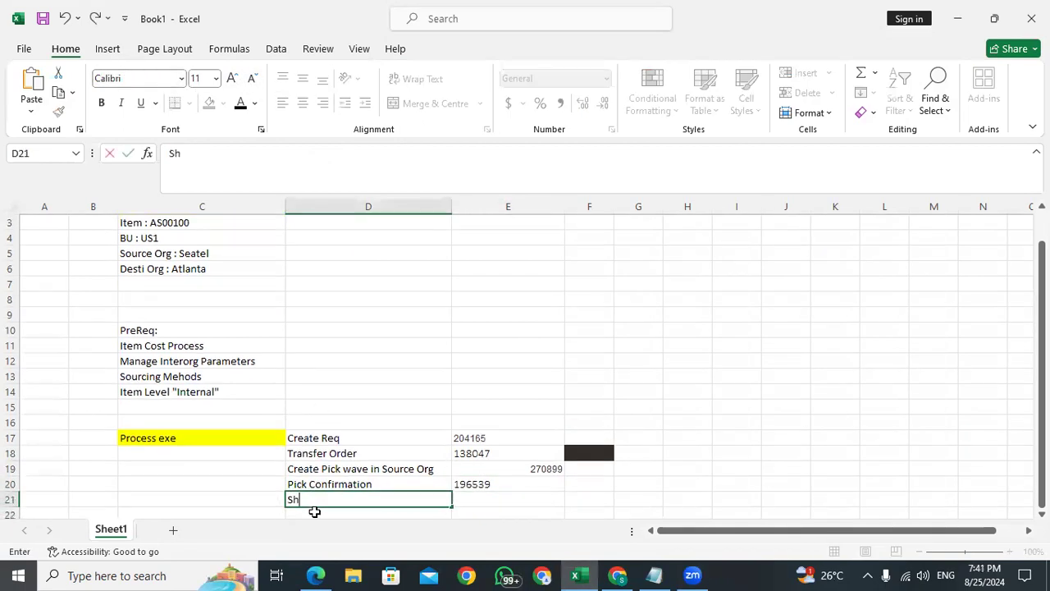
pyautogui.write('ipment')
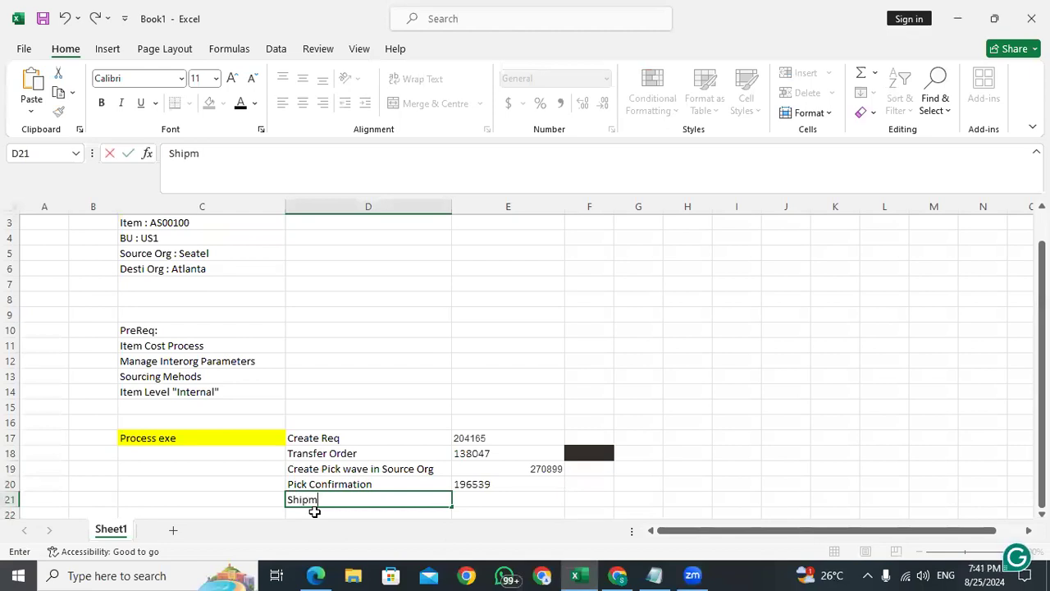
pyautogui.click(497, 499)
pyautogui.click(315, 575)
pyautogui.moveTo(301, 316); pyautogui.dragTo(278, 318)
pyautogui.click(574, 575)
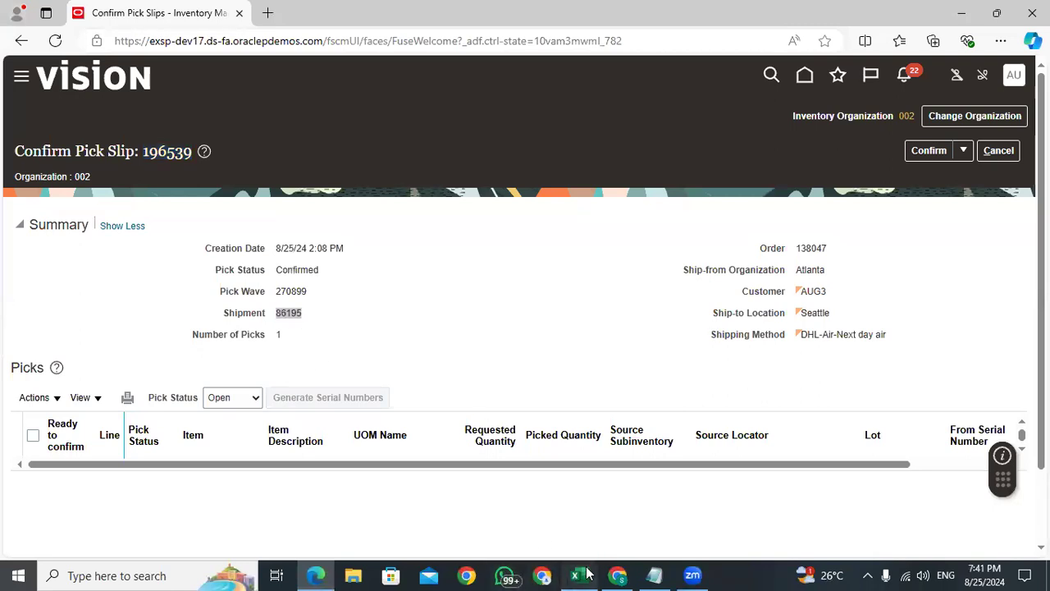
pyautogui.hotkey('ctrl', 'v')
# Left-align the pick wave, pick slip and shipment numbers in cells E19 to E21
pyautogui.click(524, 468)
pyautogui.hotkey('shift', 'Down')
pyautogui.hotkey('shift', 'Down')
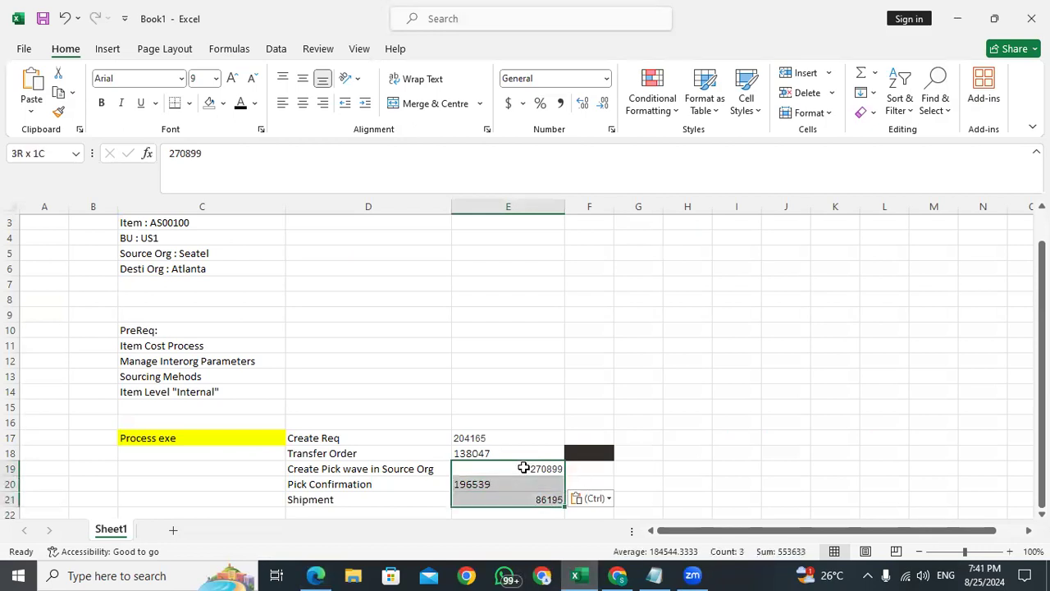
pyautogui.click(280, 104)
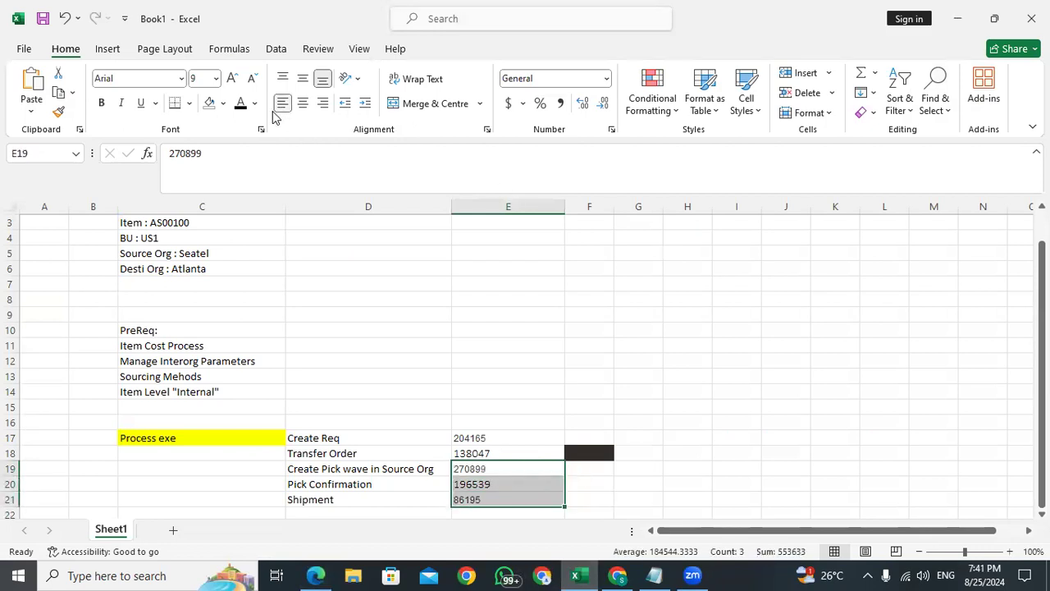
pyautogui.click(490, 501)
pyautogui.click(332, 514)
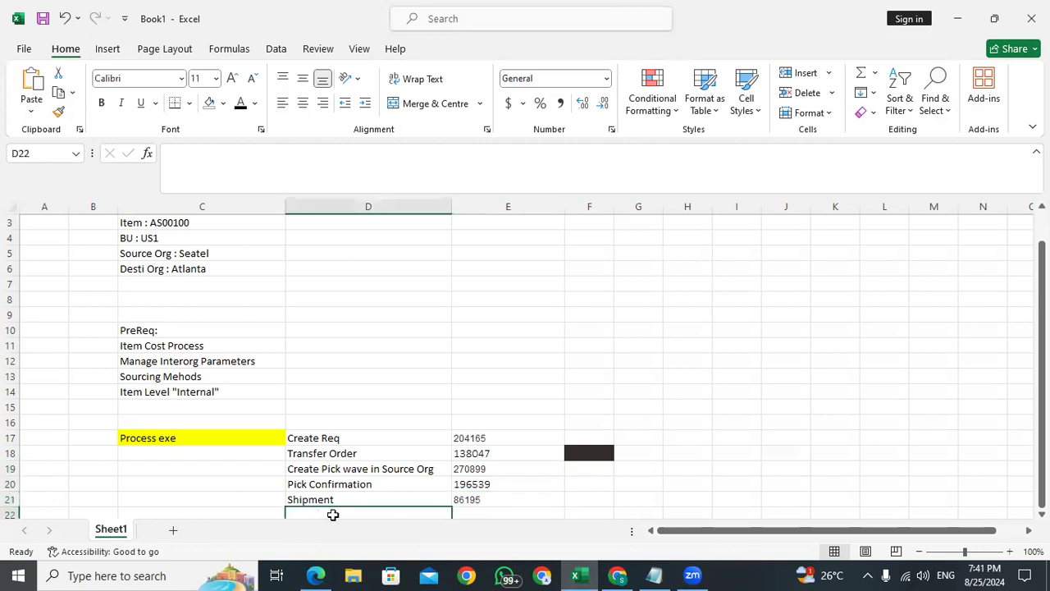
pyautogui.click(324, 499)
pyautogui.click(487, 499)
# Switch back to the browser, close pick slip 196539, and leave Confirm Pick Slips for the Inventory Management overview
pyautogui.click(316, 574)
pyautogui.click(999, 152)
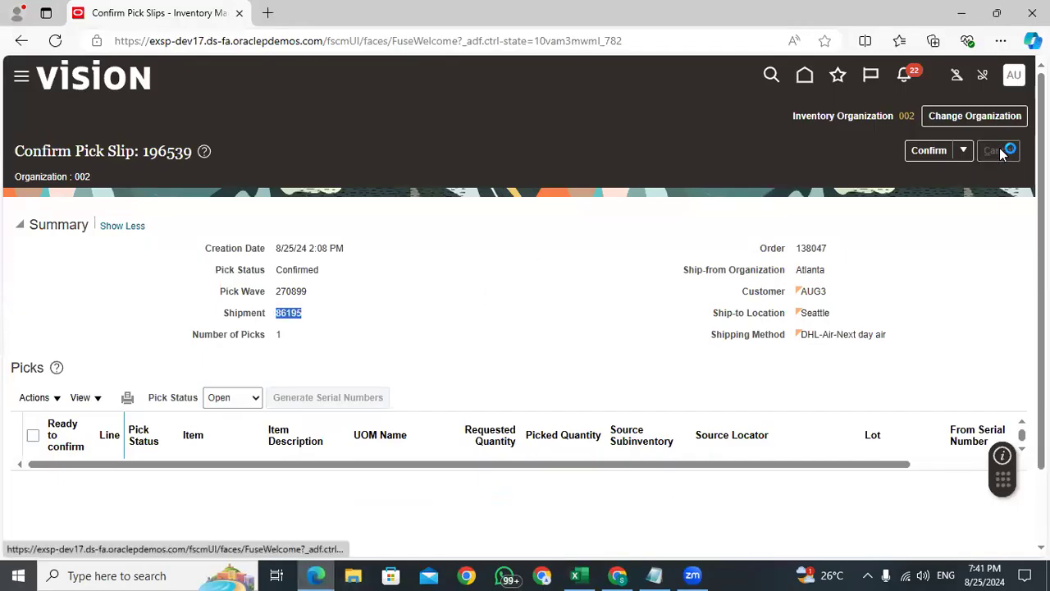
pyautogui.click(1003, 155)
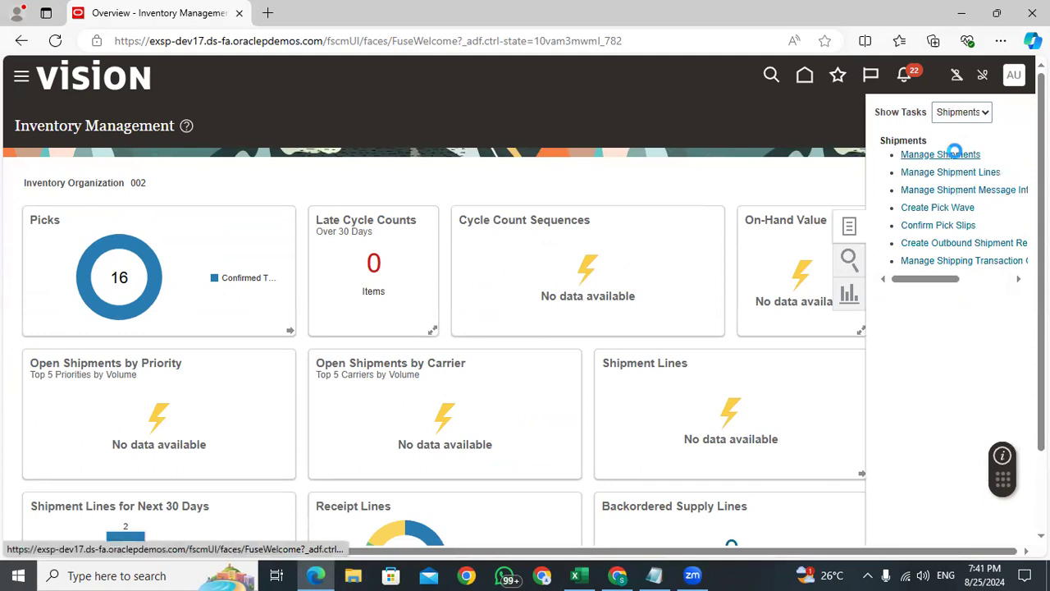
# Open Manage Shipments, search for shipment 86195 and open it for editing
pyautogui.click(940, 155)
pyautogui.click(245, 233)
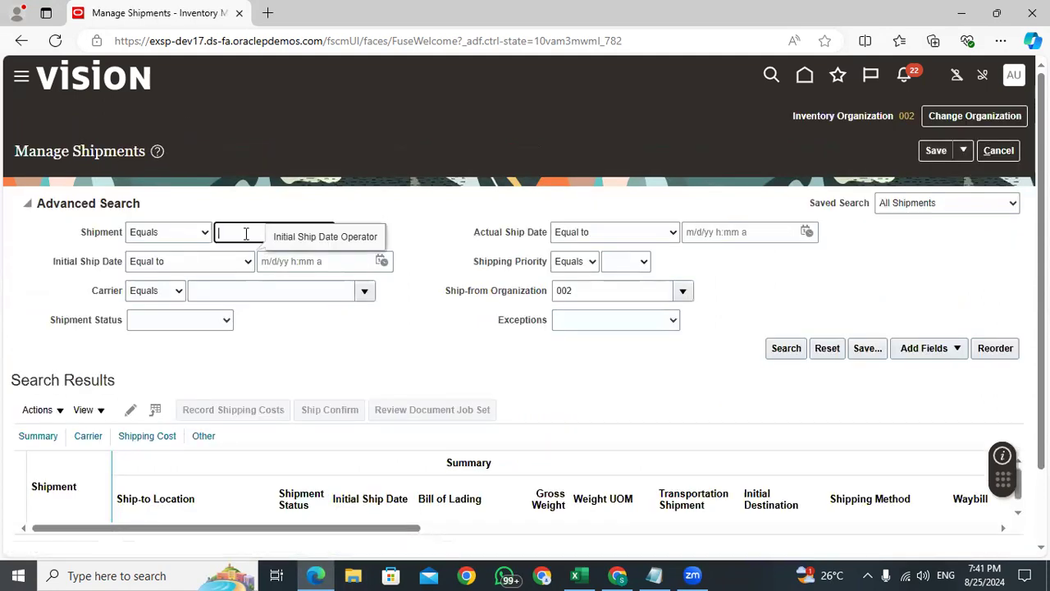
pyautogui.click(781, 359)
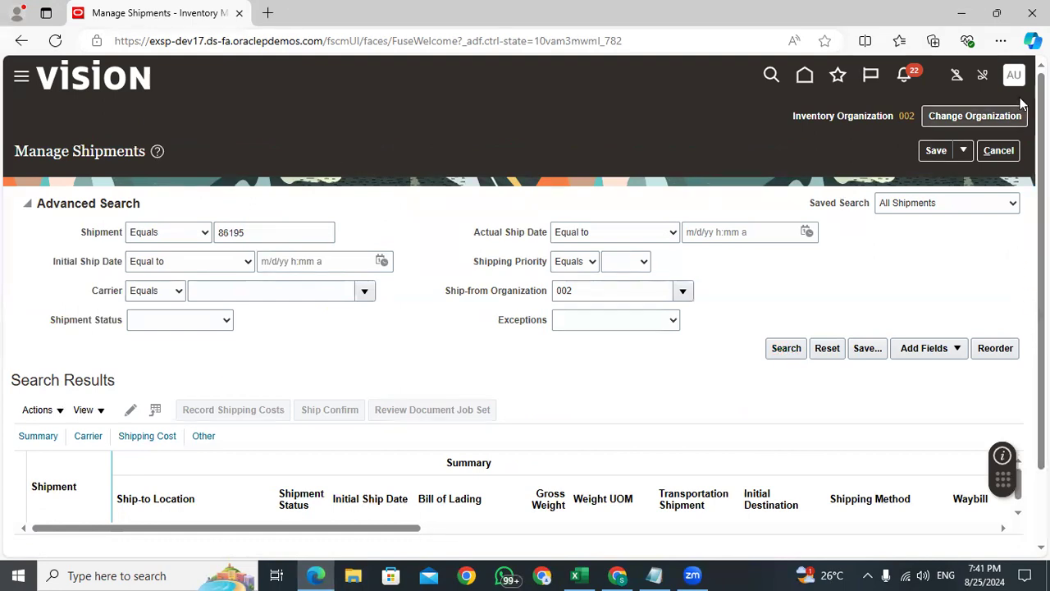
pyautogui.scroll(-1, 295, 154)
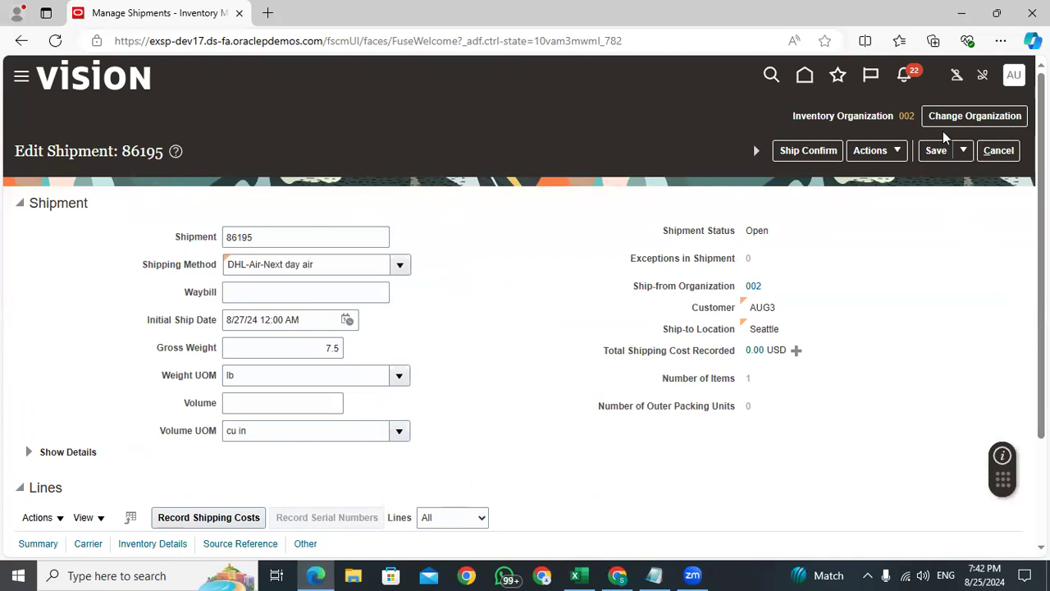
# Review the details and line of shipment 86195, ship-confirm it and acknowledge the confirmation message
pyautogui.scroll(-1, 723, 261)
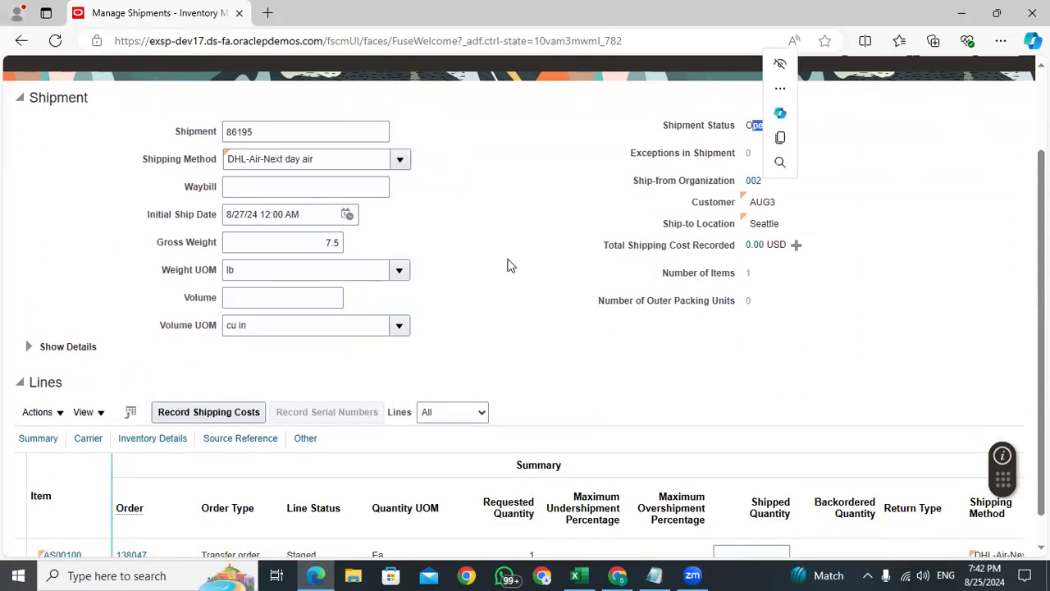
pyautogui.scroll(-1, 574, 319)
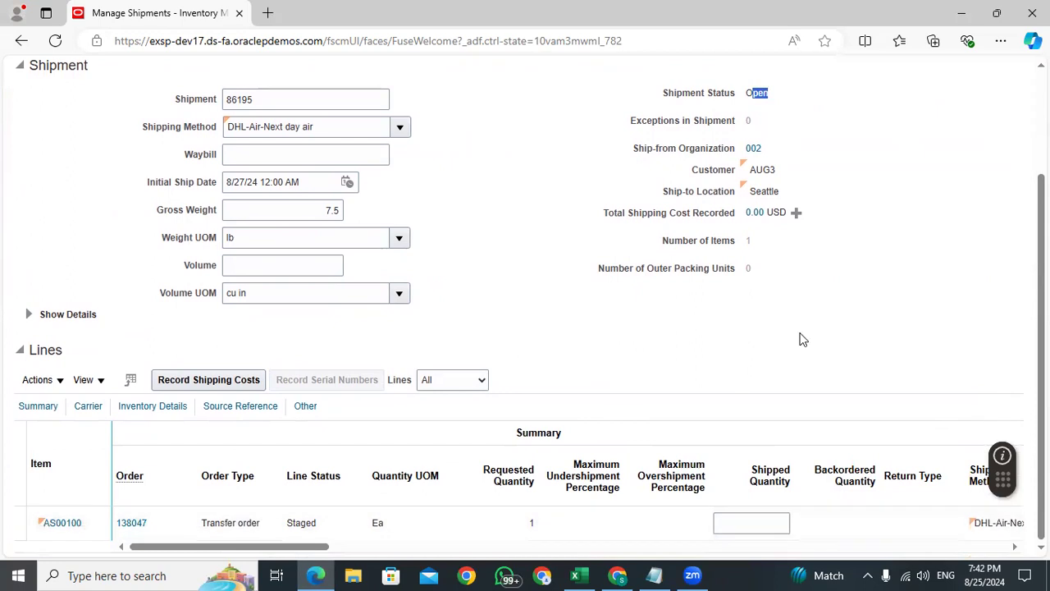
pyautogui.scroll(3, 801, 337)
pyautogui.click(818, 151)
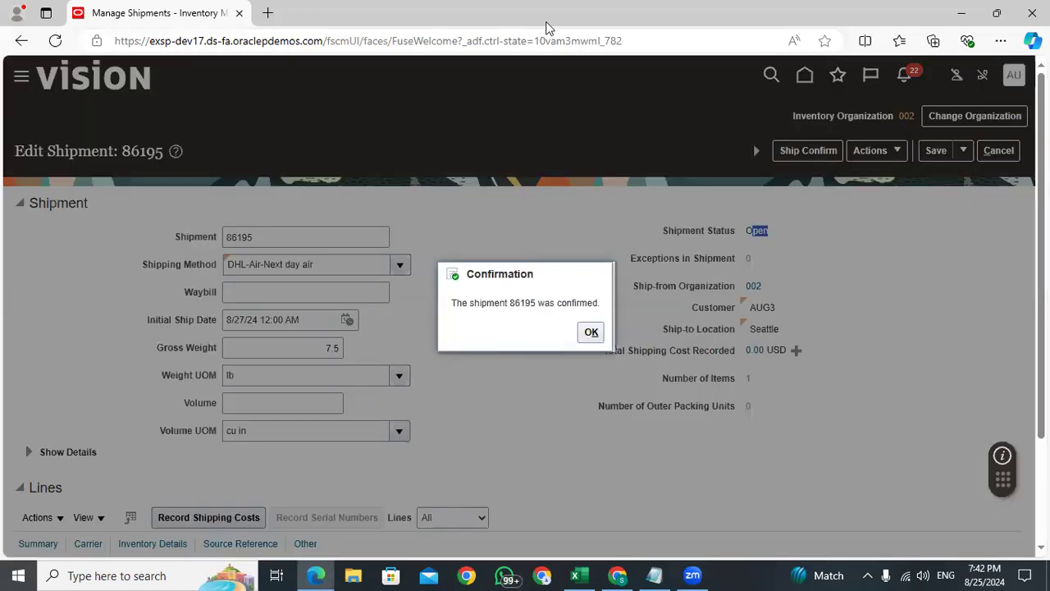
pyautogui.doubleClick(522, 302)
pyautogui.rightClick(522, 302)
pyautogui.click(533, 258)
pyautogui.click(590, 333)
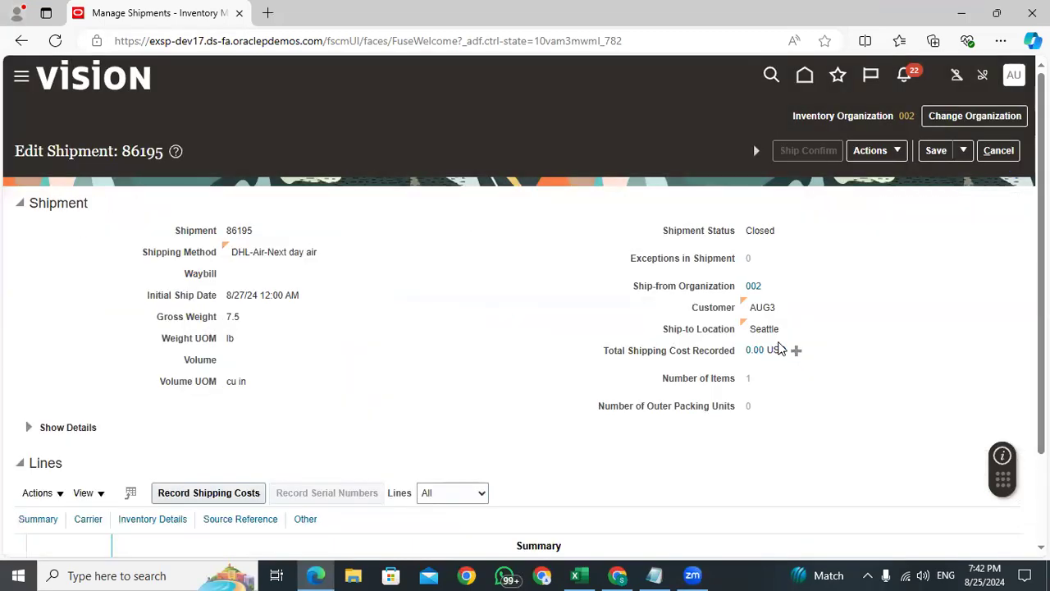
# Check the lines of the confirmed shipment and return to the Inventory Management overview
pyautogui.scroll(-2, 288, 520)
pyautogui.moveTo(775, 123); pyautogui.dragTo(714, 122)
pyautogui.scroll(2, 752, 133)
pyautogui.click(998, 150)
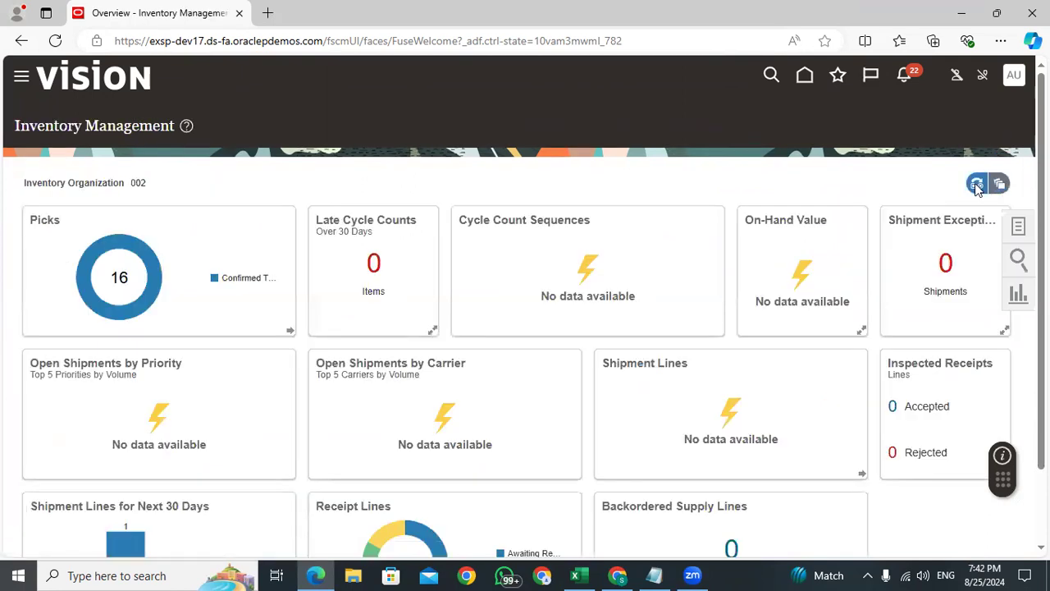
# Change the inventory organization from the overview to 001
pyautogui.click(976, 183)
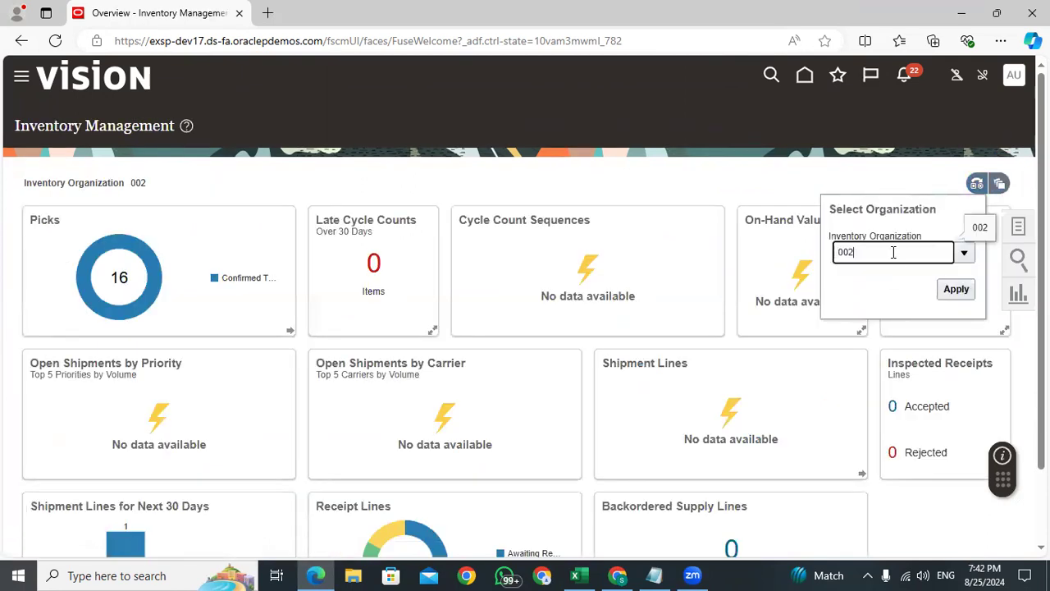
pyautogui.write('001')
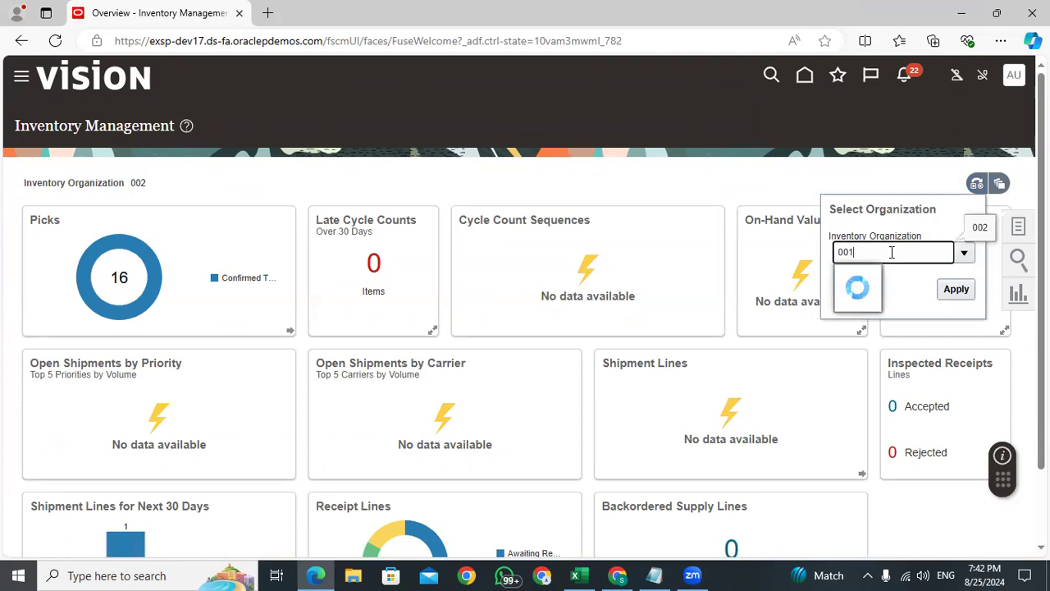
pyautogui.click(956, 289)
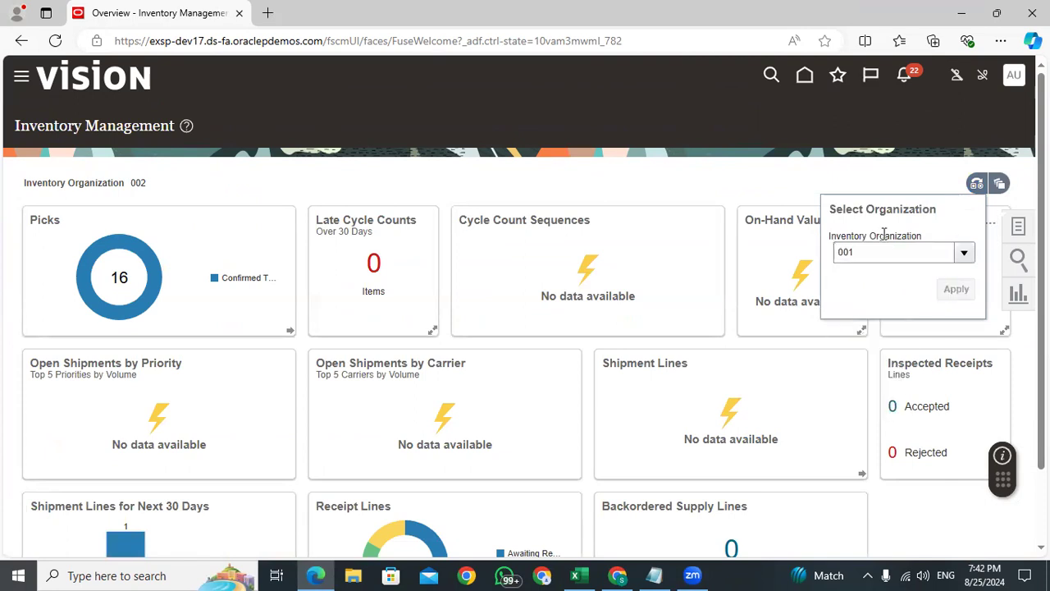
# Show the Receipts tasks and open Receive Expected Shipments
pyautogui.click(1017, 230)
pyautogui.click(963, 114)
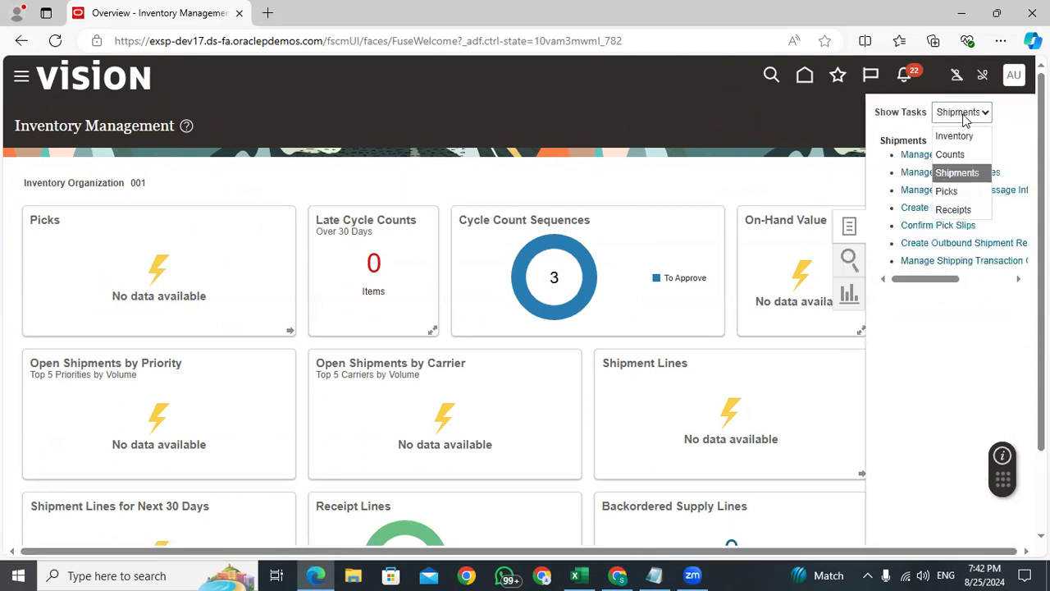
pyautogui.click(951, 209)
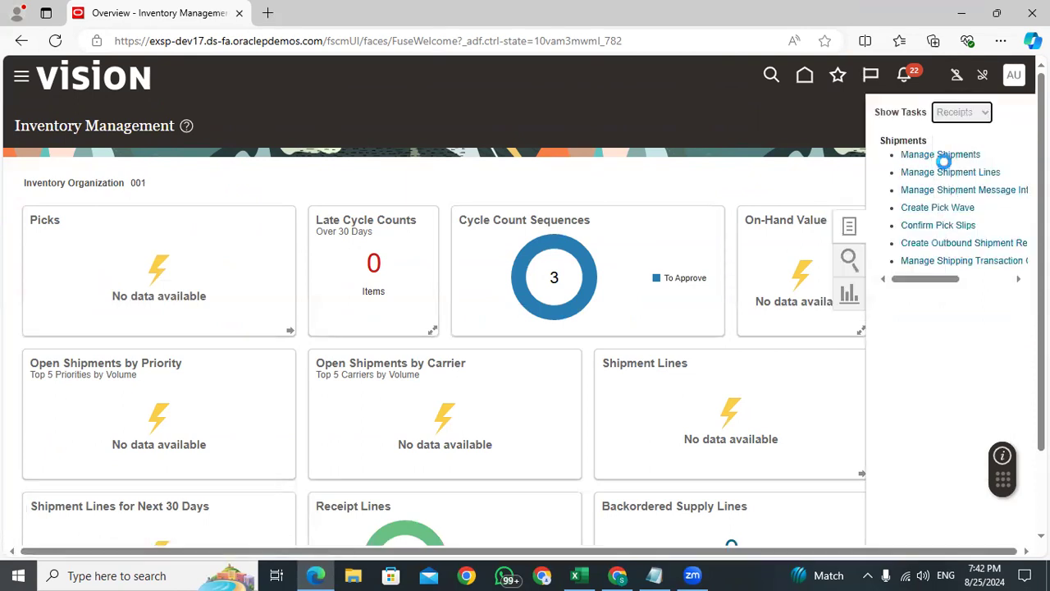
pyautogui.click(947, 147)
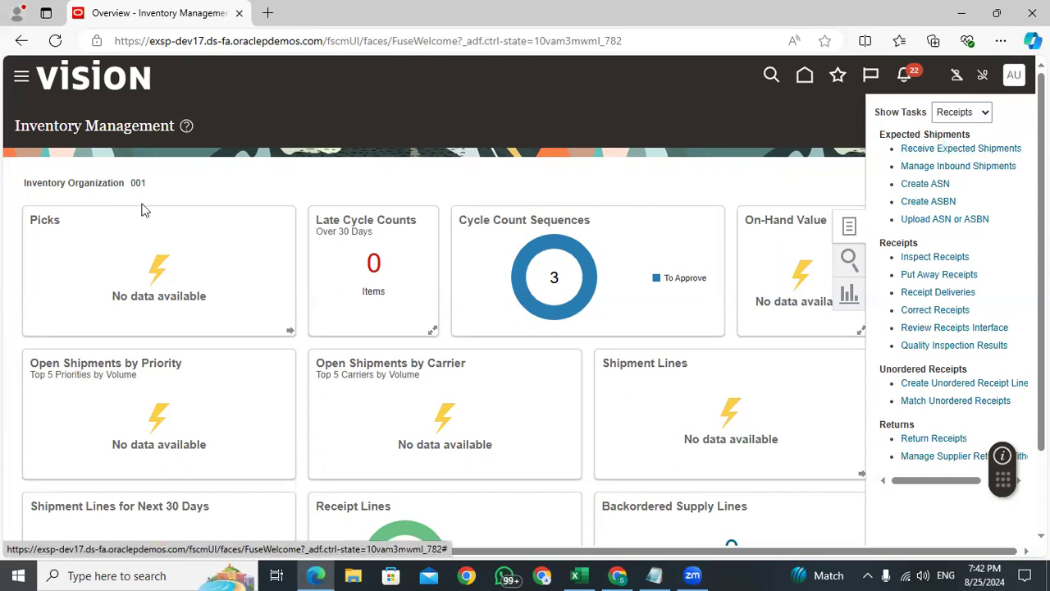
# Search expected shipments by the transfer order number copied from cell E18 in Excel, and select the AS00100 line
pyautogui.click(209, 306)
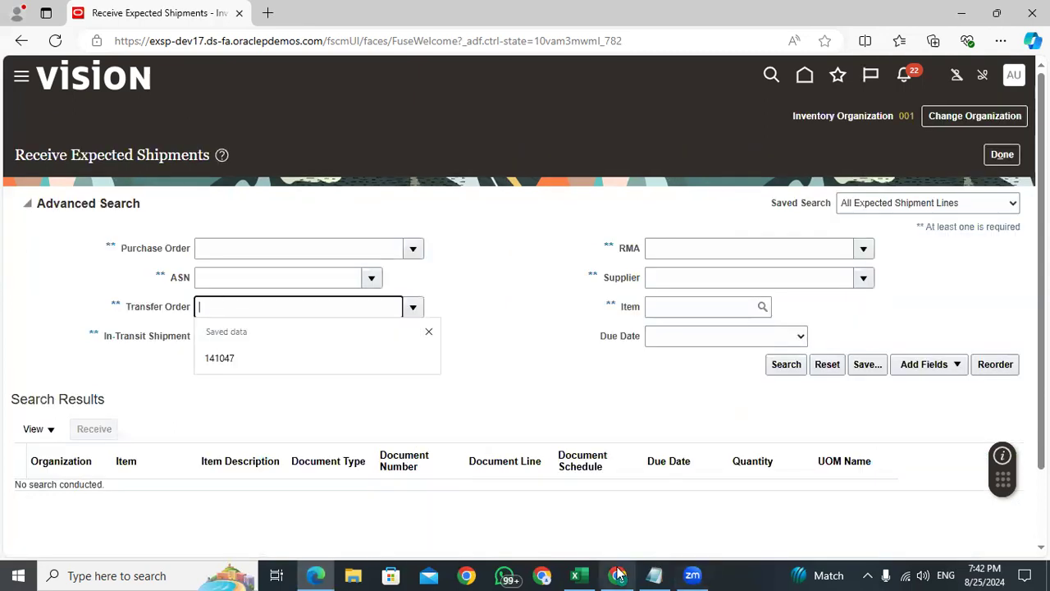
pyautogui.click(586, 575)
pyautogui.click(465, 455)
pyautogui.hotkey('ctrl', 'c')
pyautogui.click(315, 575)
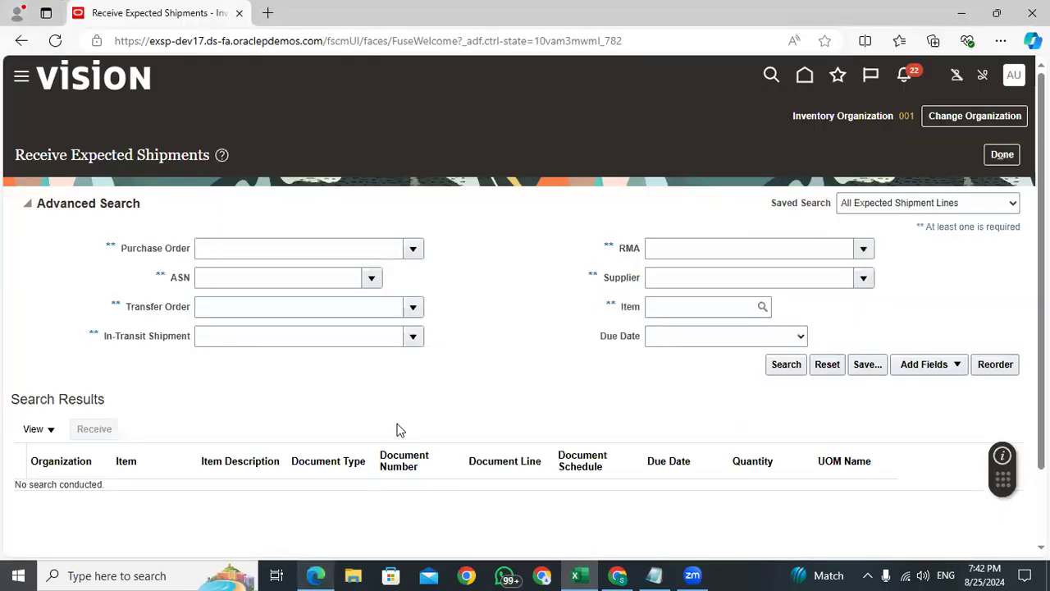
pyautogui.click(213, 306)
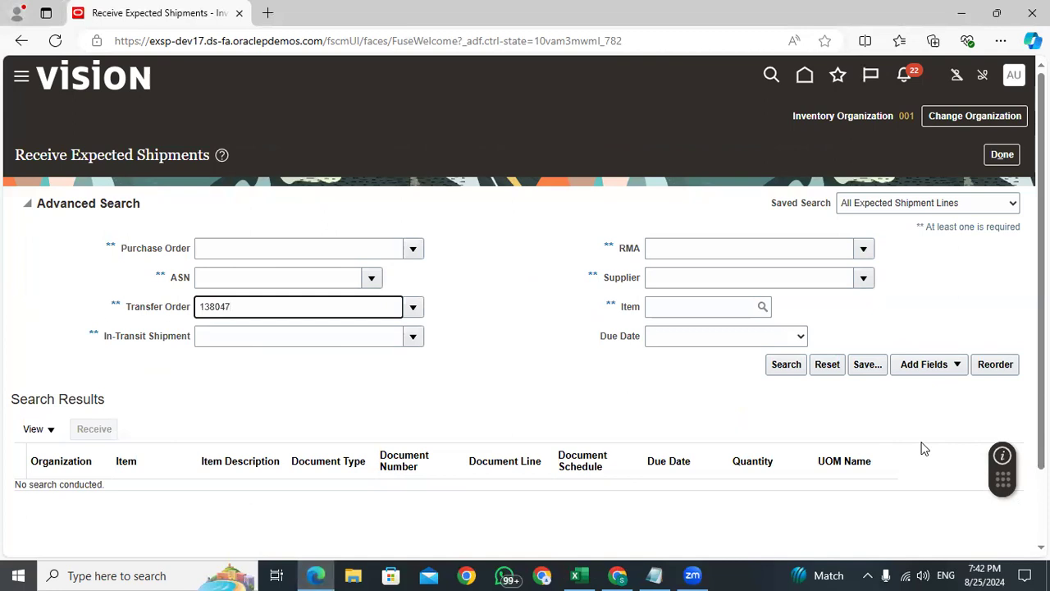
pyautogui.click(783, 366)
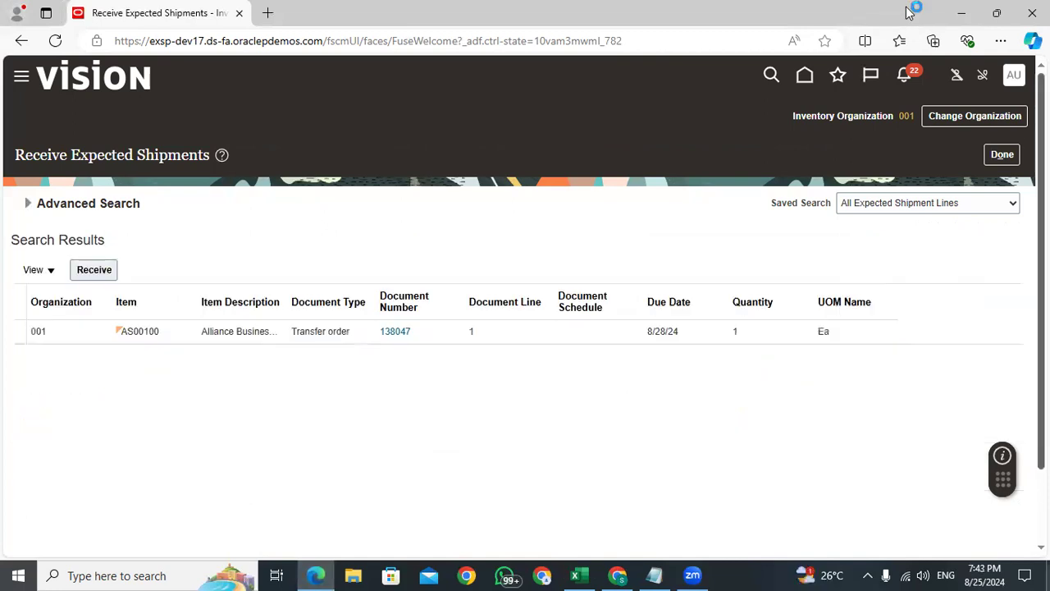
pyautogui.click(522, 341)
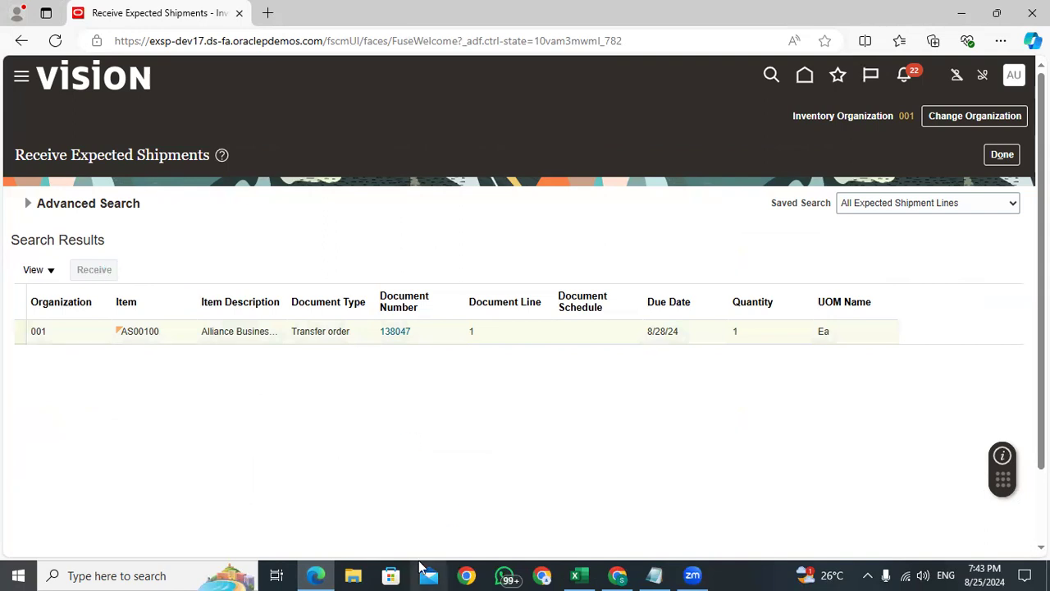
# Switch to Excel and enter "Receive the Expected shipment in Dest Org" in cell D22
pyautogui.click(580, 574)
pyautogui.click(332, 512)
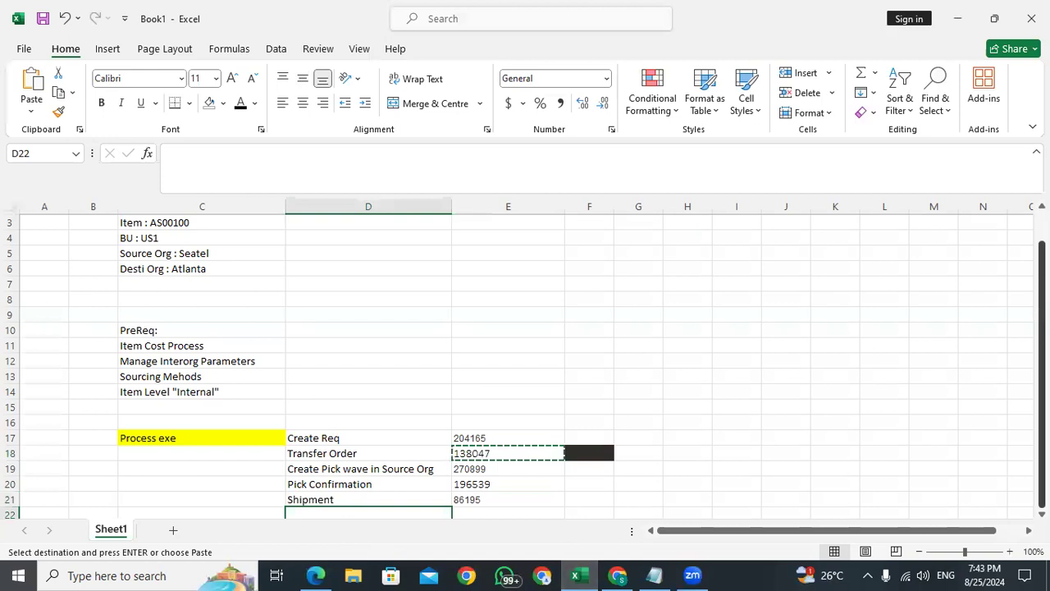
pyautogui.scroll(-3, 339, 454)
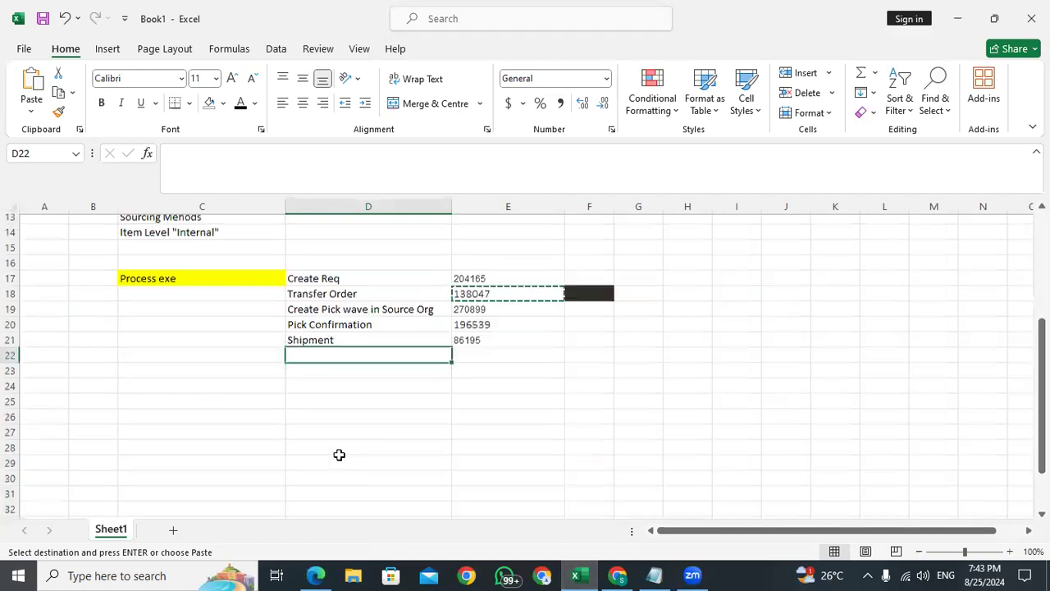
pyautogui.scroll(-2, 328, 370)
pyautogui.write('Receive the E')
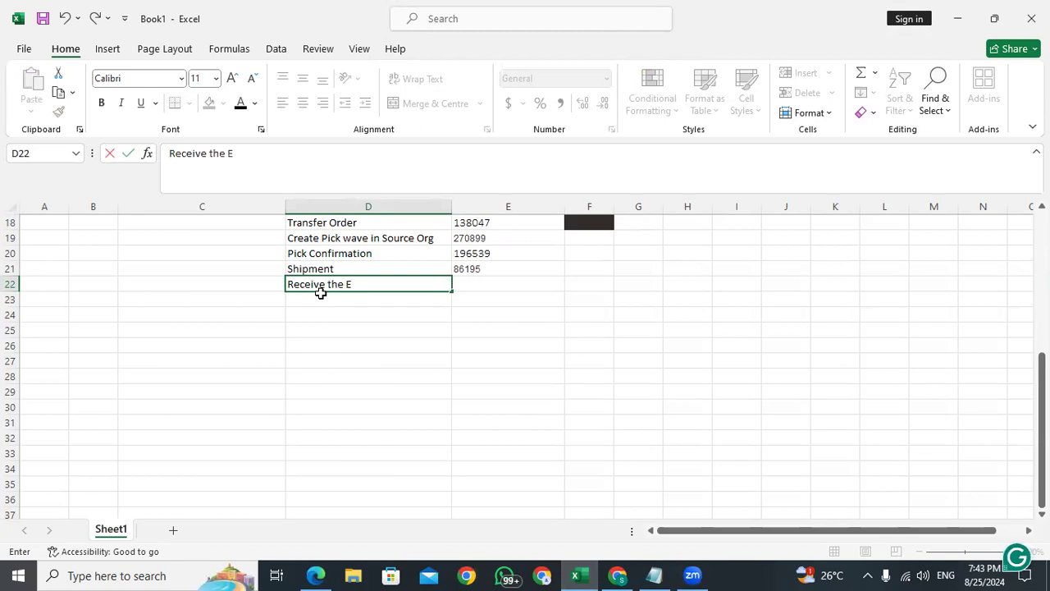
pyautogui.write('xpected sh')
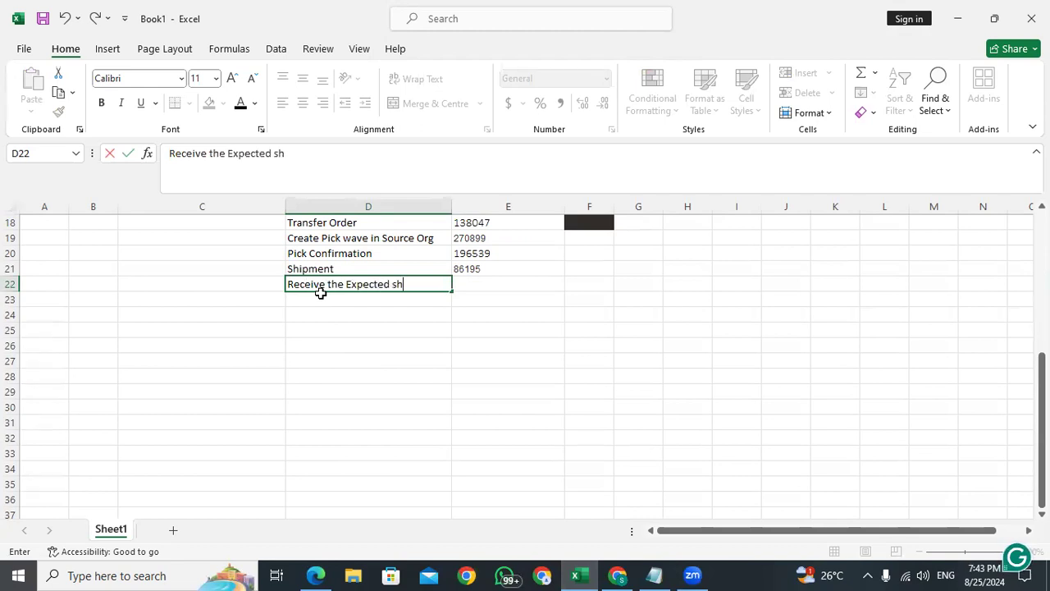
pyautogui.write('ipment on')
pyautogui.press('BackSpace')
pyautogui.press('BackSpace')
pyautogui.write('in')
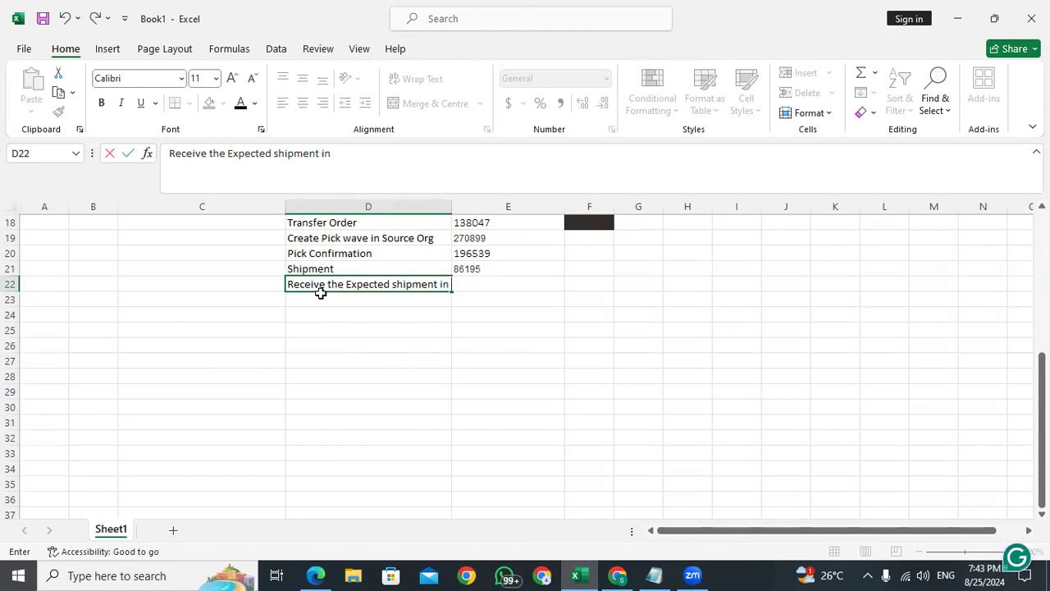
pyautogui.write(' Dest Org')
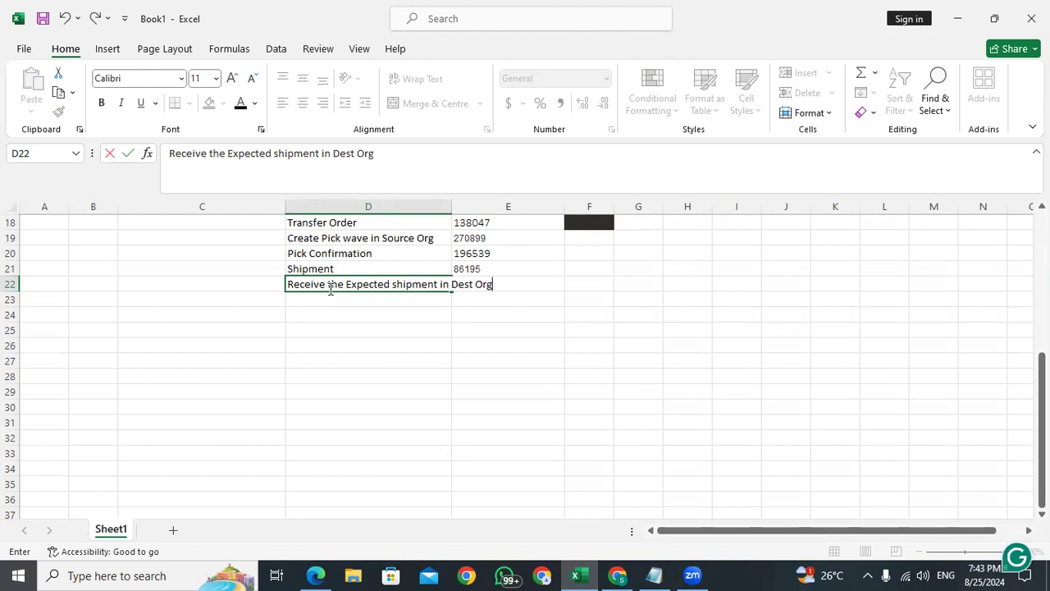
pyautogui.click(445, 331)
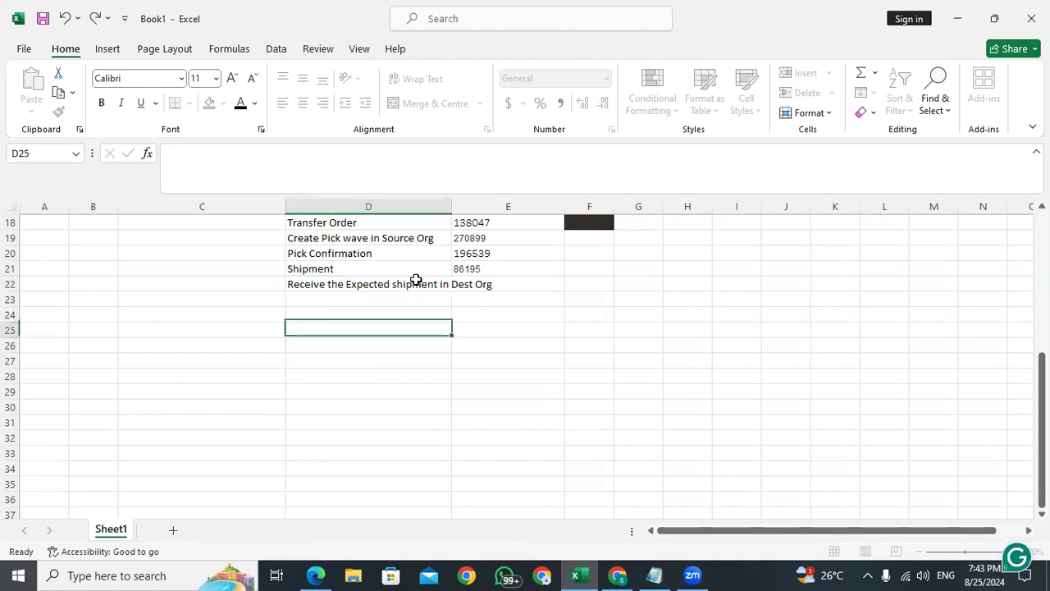
# Widen column D so that the text in D22 fits
pyautogui.click(413, 288)
pyautogui.moveTo(450, 211); pyautogui.dragTo(502, 234)
pyautogui.click(428, 299)
# Switch back to the browser and receive the AS00100 line with quantity 1 into subinventory Stores
pyautogui.click(315, 575)
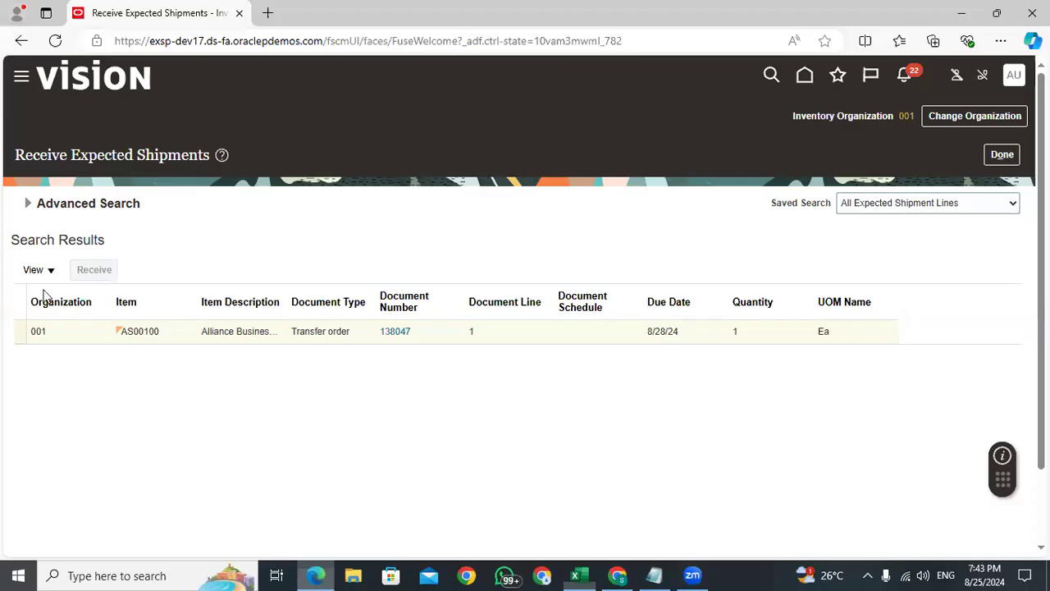
pyautogui.click(301, 214)
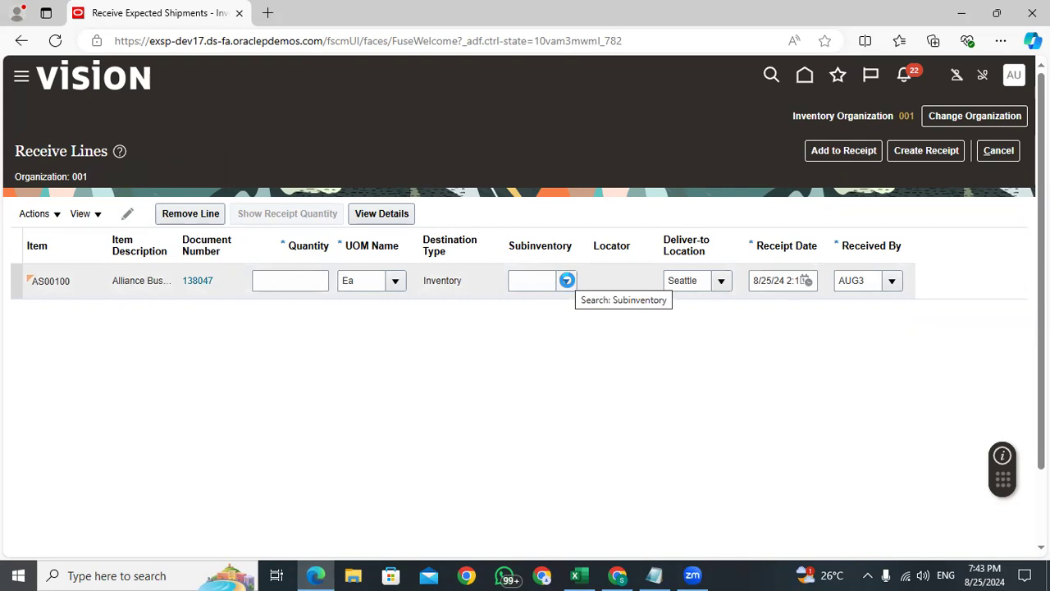
pyautogui.click(543, 281)
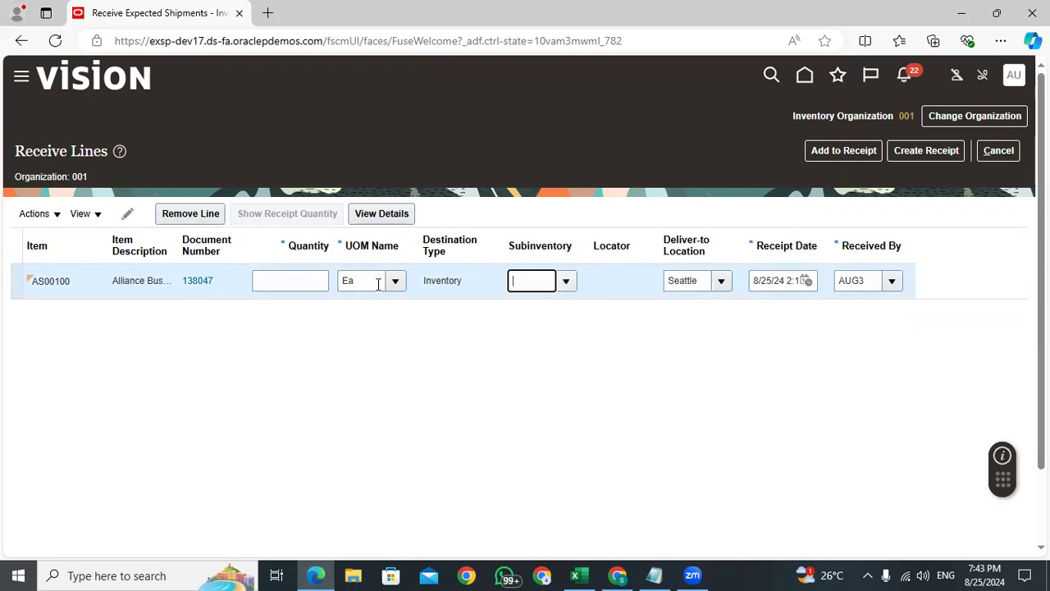
pyautogui.click(479, 273)
pyautogui.click(534, 280)
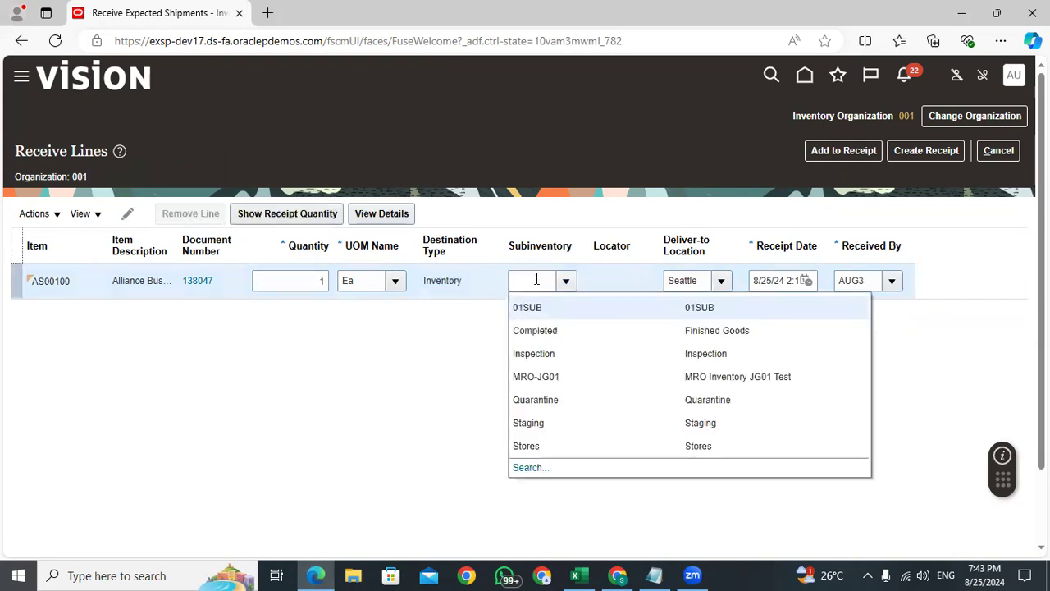
pyautogui.click(552, 283)
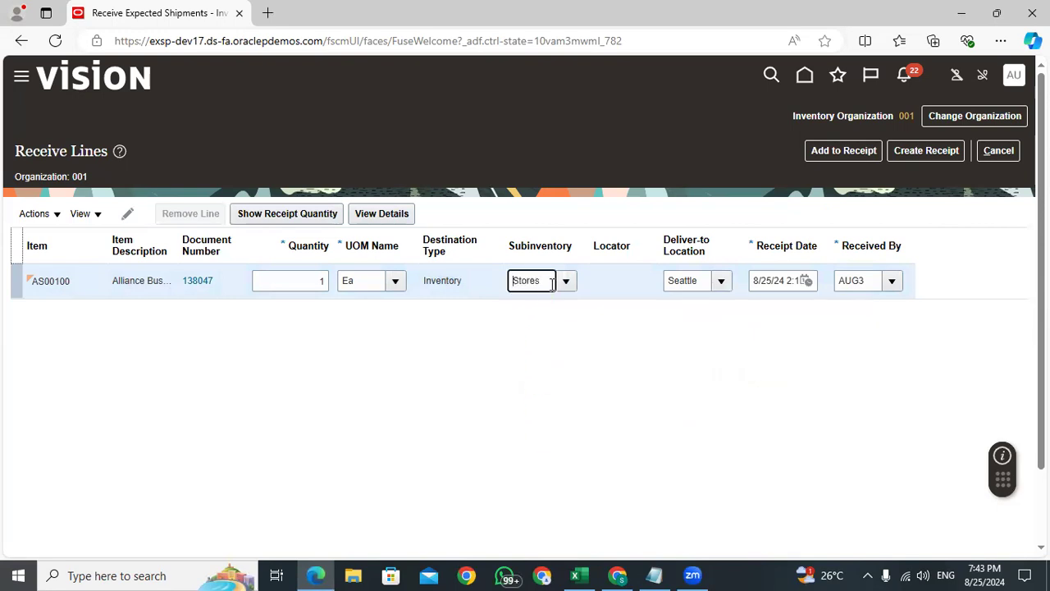
# Create and submit the receipt for the AS00100 line, select the receipt number in the confirmation and close the message
pyautogui.click(955, 209)
pyautogui.click(926, 153)
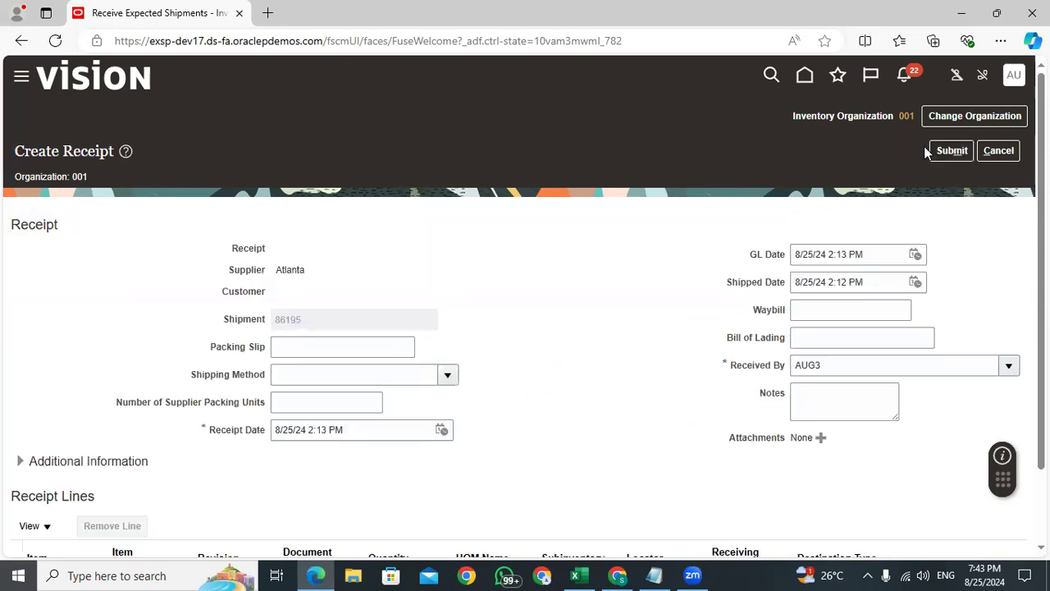
pyautogui.scroll(-1, 926, 311)
pyautogui.click(951, 63)
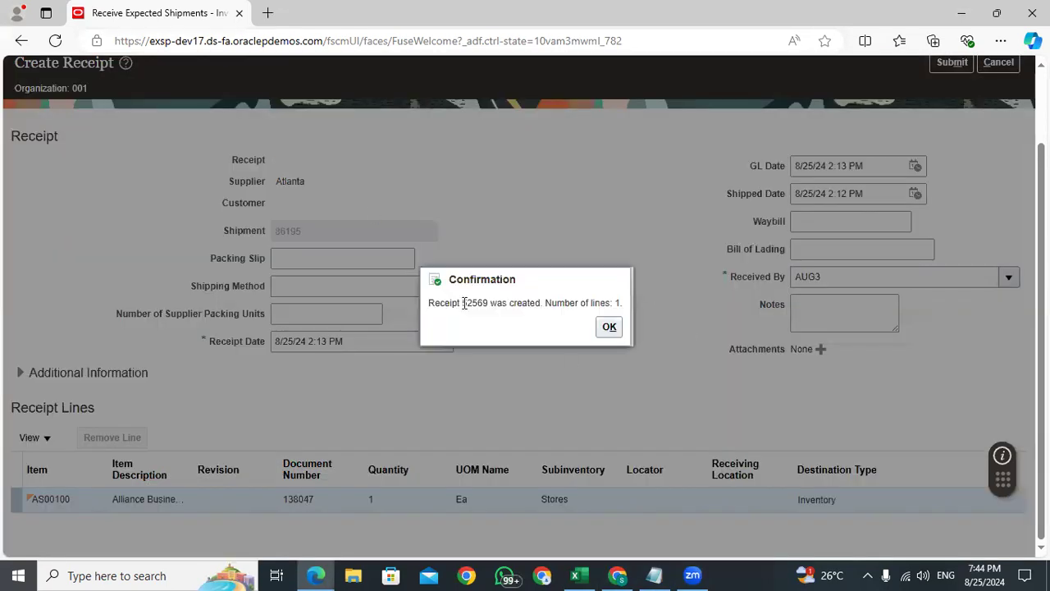
pyautogui.doubleClick(465, 303)
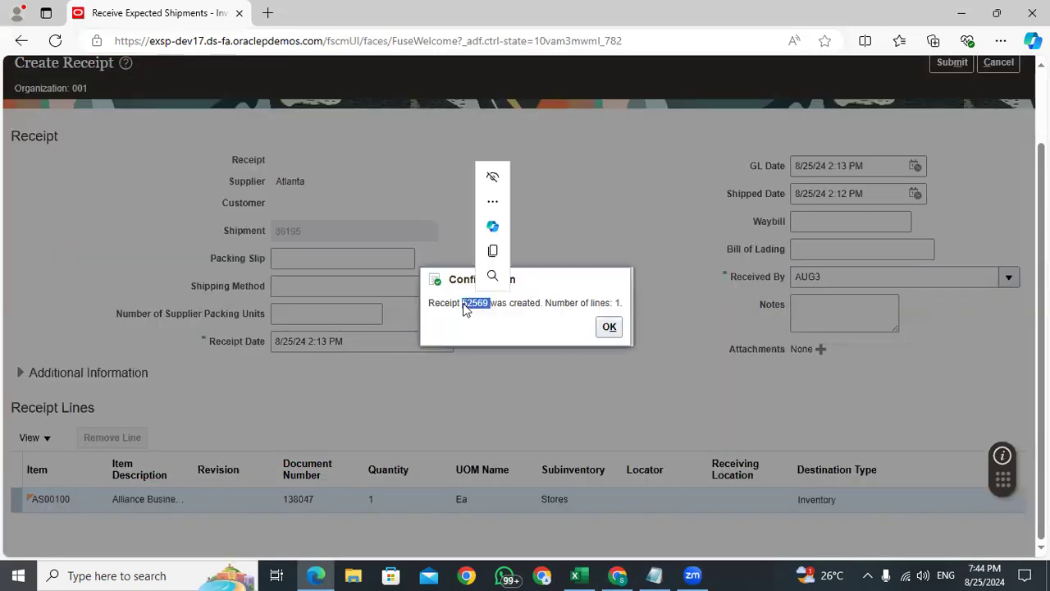
pyautogui.click(608, 327)
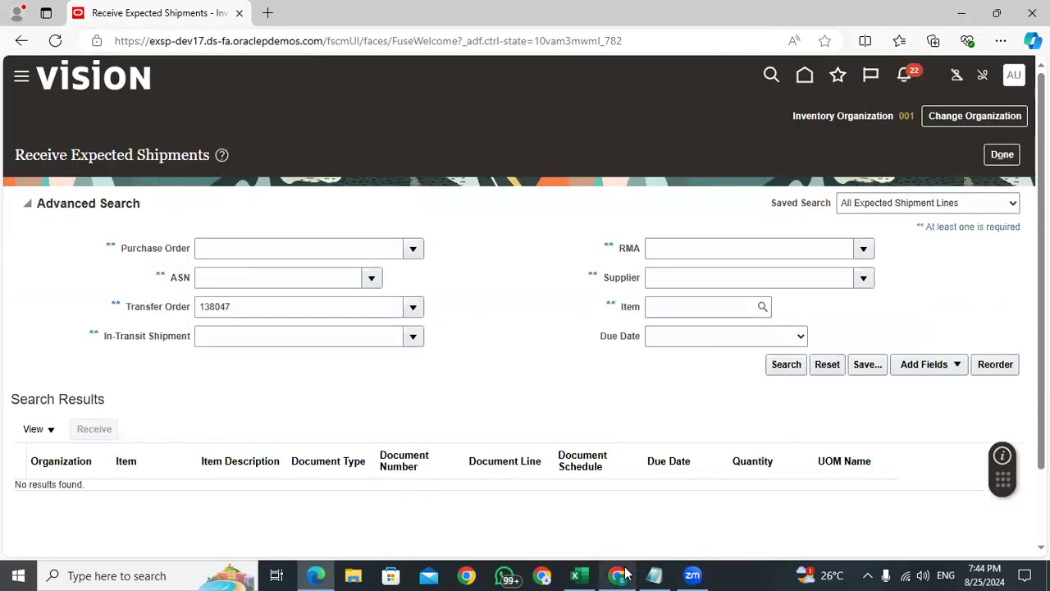
# Switch to Excel and paste the copied receipt number 52569 into cell E22, beside the destination receipt entry
pyautogui.click(579, 575)
pyautogui.click(526, 283)
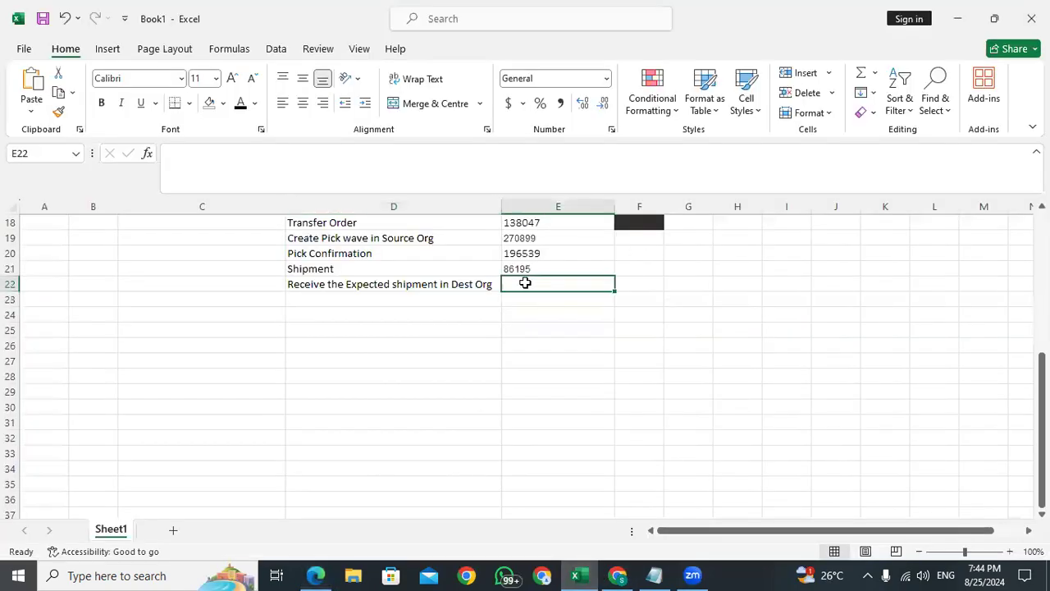
pyautogui.hotkey('ctrl', 'v')
pyautogui.click(446, 300)
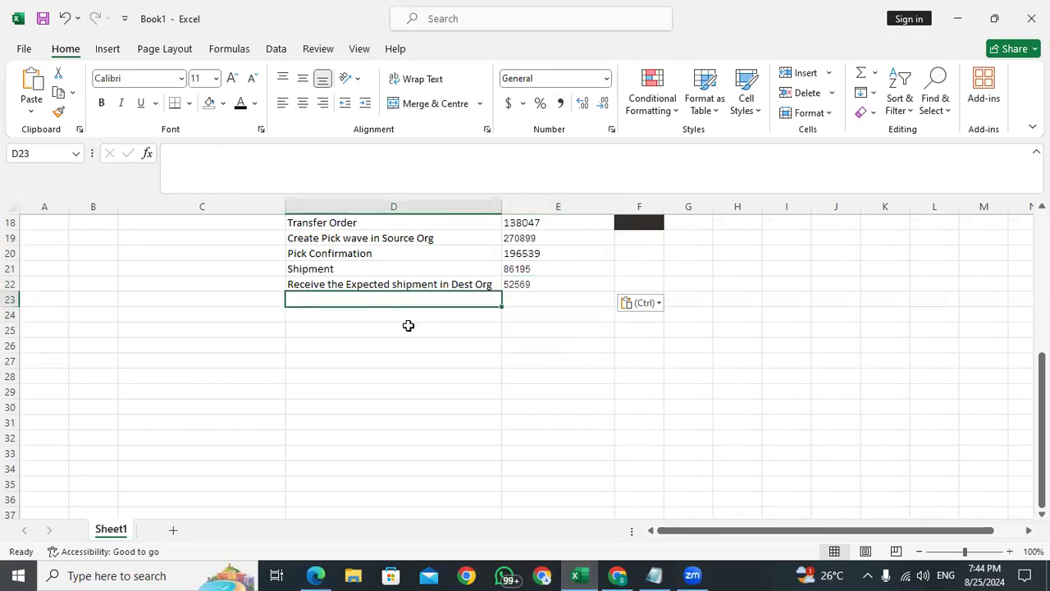
pyautogui.click(530, 299)
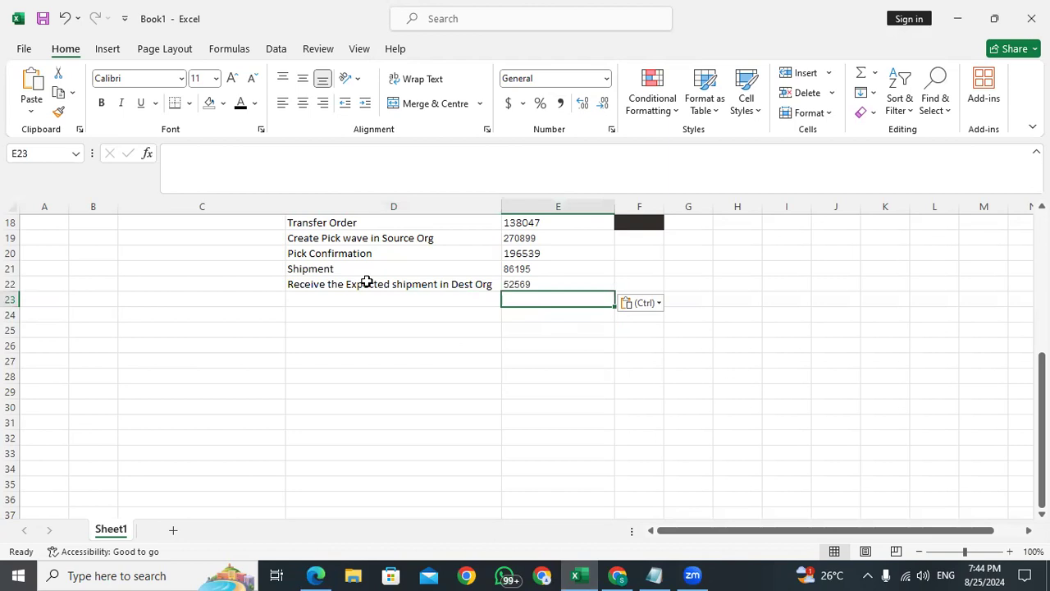
pyautogui.moveTo(1042, 386); pyautogui.dragTo(1041, 369)
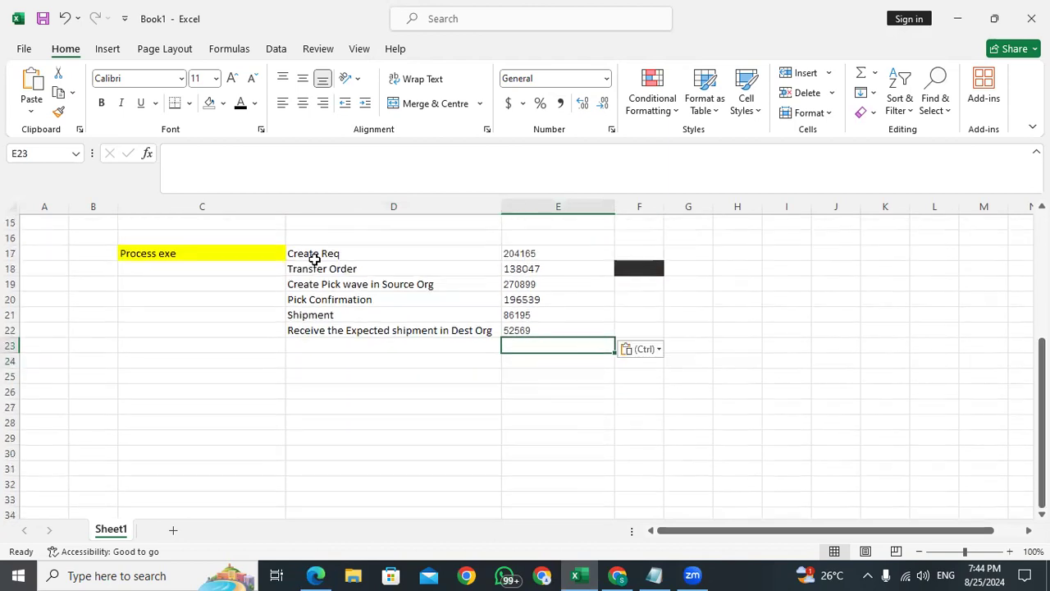
pyautogui.click(315, 255)
pyautogui.click(350, 344)
# Switch back to the browser and open requisition 204165 from Purchase Requisitions in the Procurement area
pyautogui.click(315, 575)
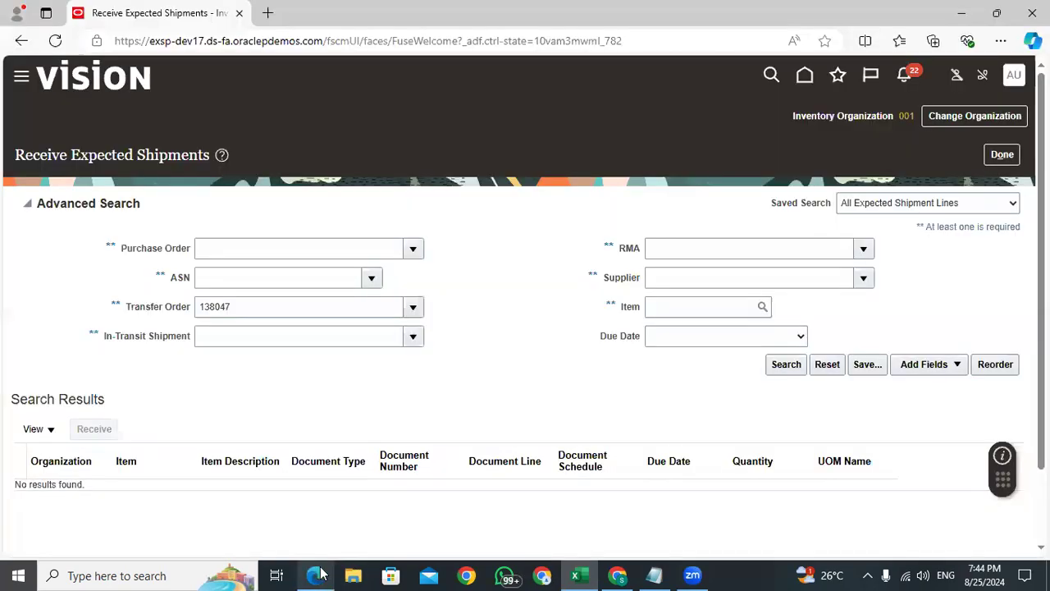
pyautogui.click(803, 75)
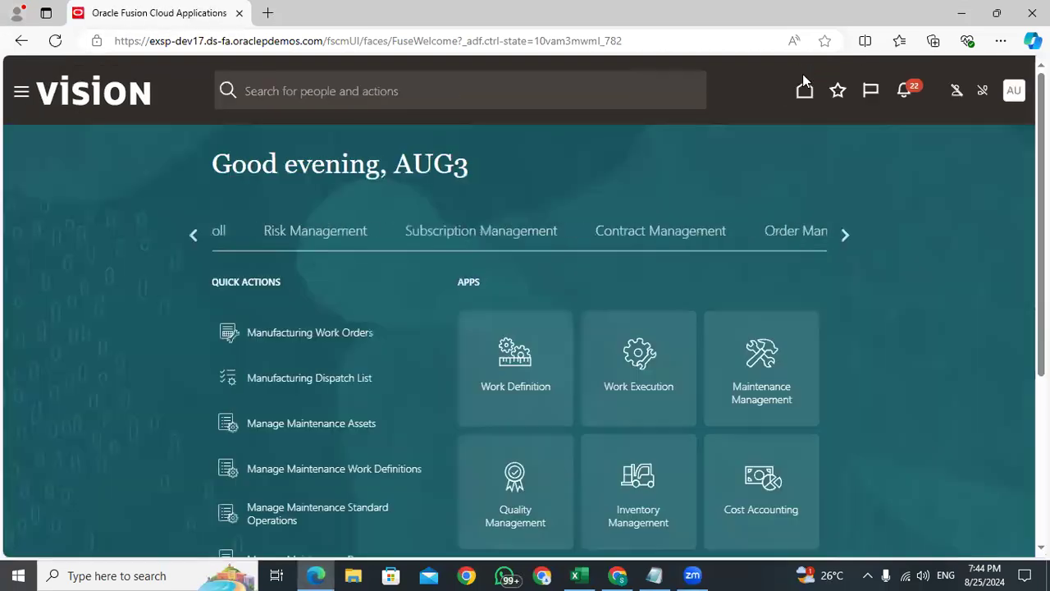
pyautogui.click(194, 235)
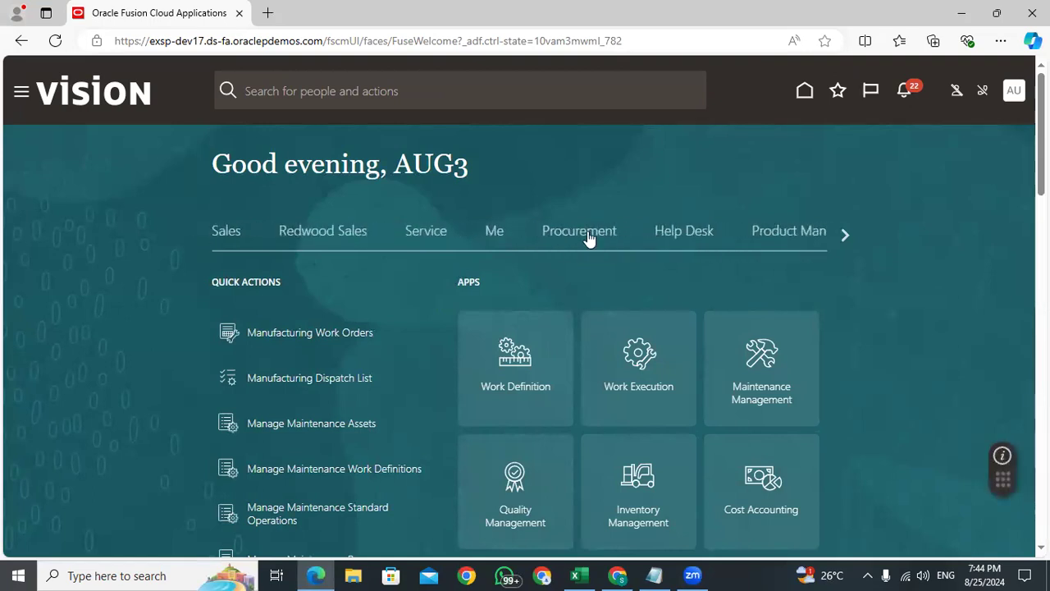
pyautogui.click(586, 234)
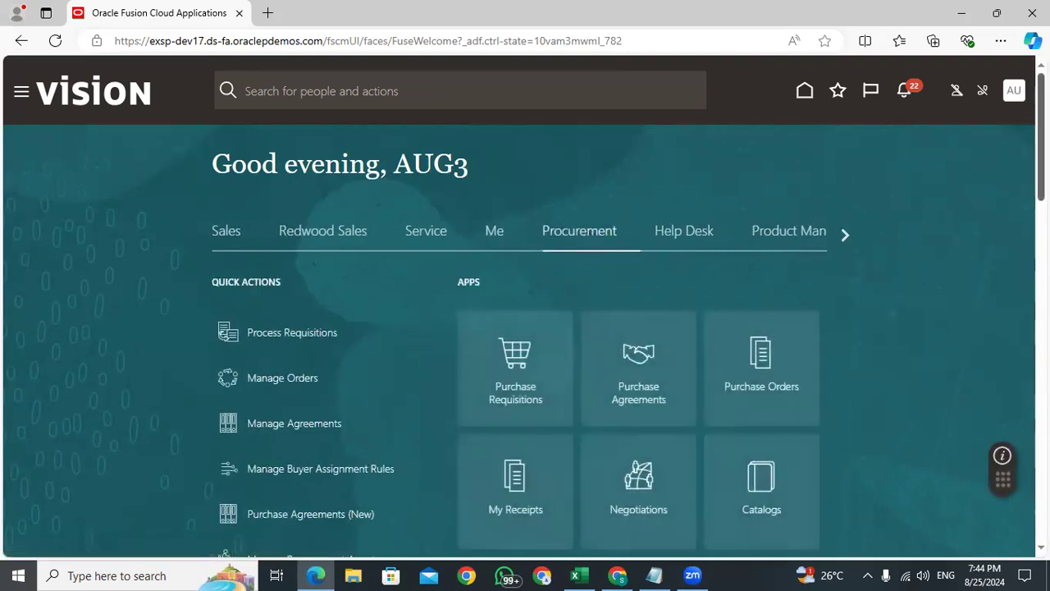
pyautogui.scroll(-1, 730, 281)
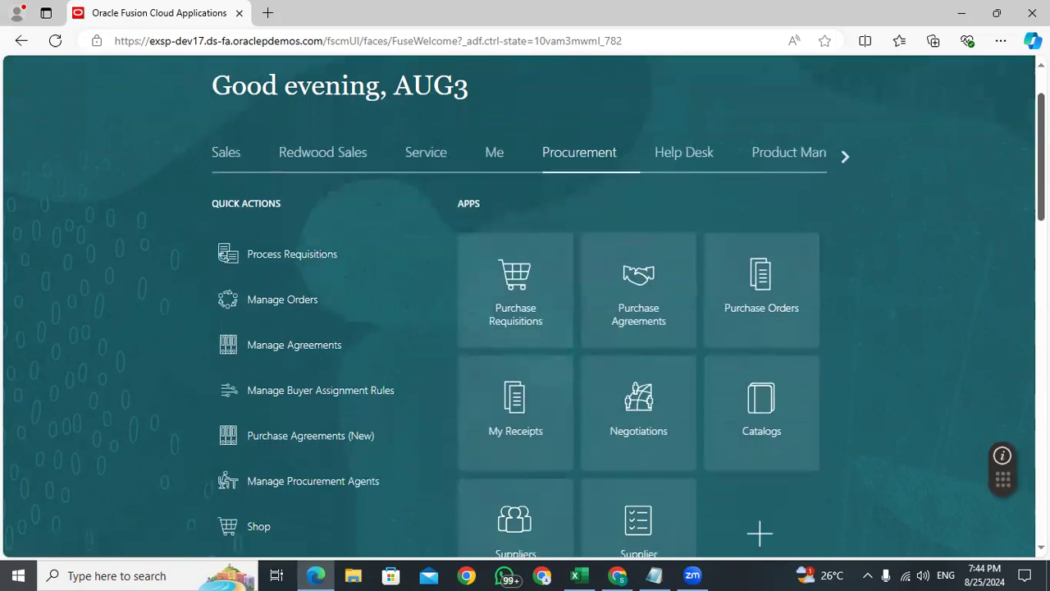
pyautogui.click(516, 273)
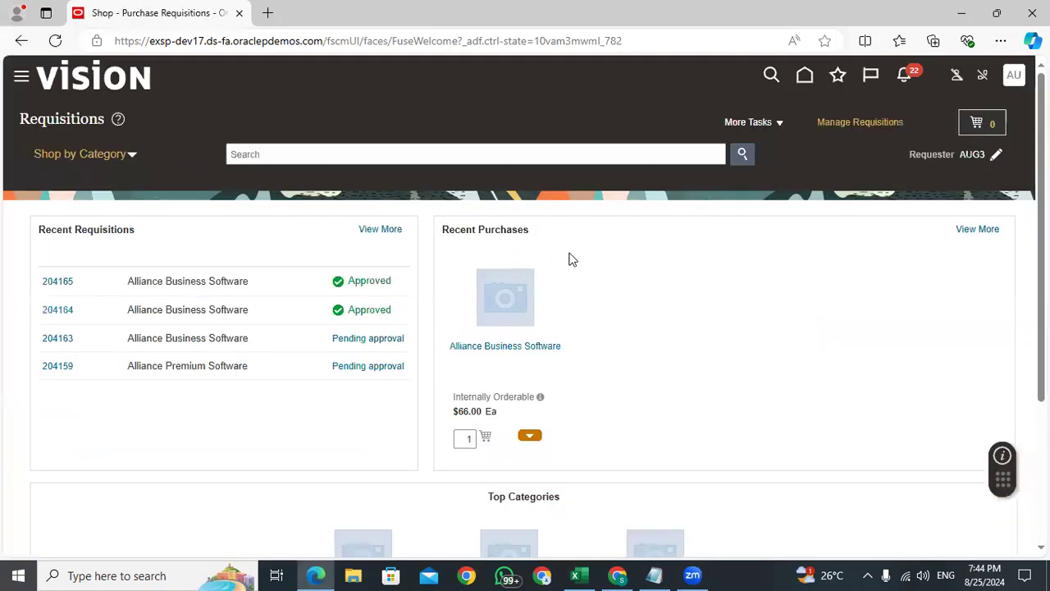
pyautogui.click(51, 283)
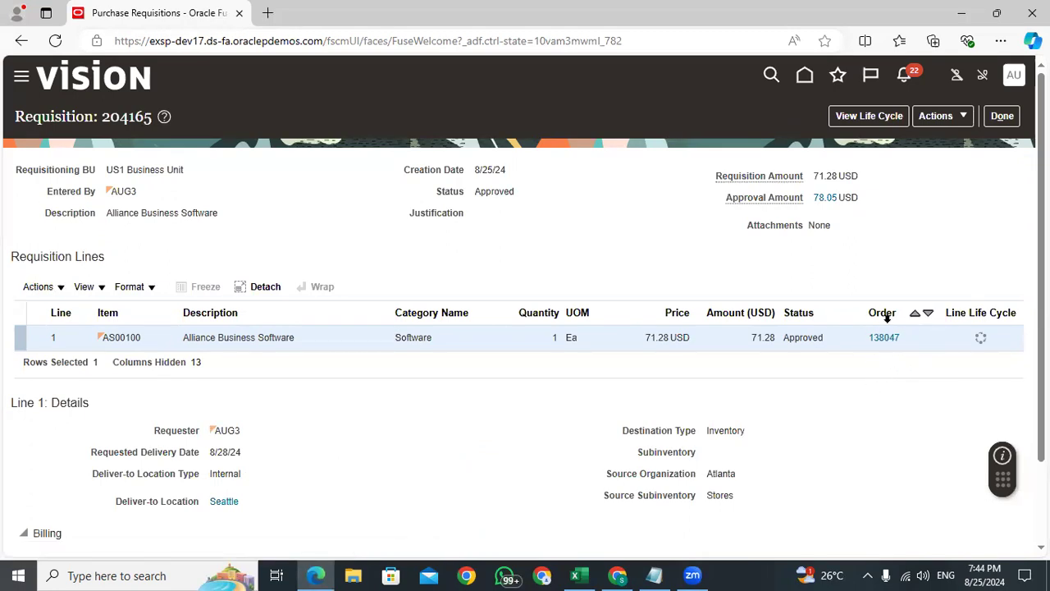
# Open the transfer order linked to the AS00100 requisition line and check its line status, quantities and billing details
pyautogui.click(884, 337)
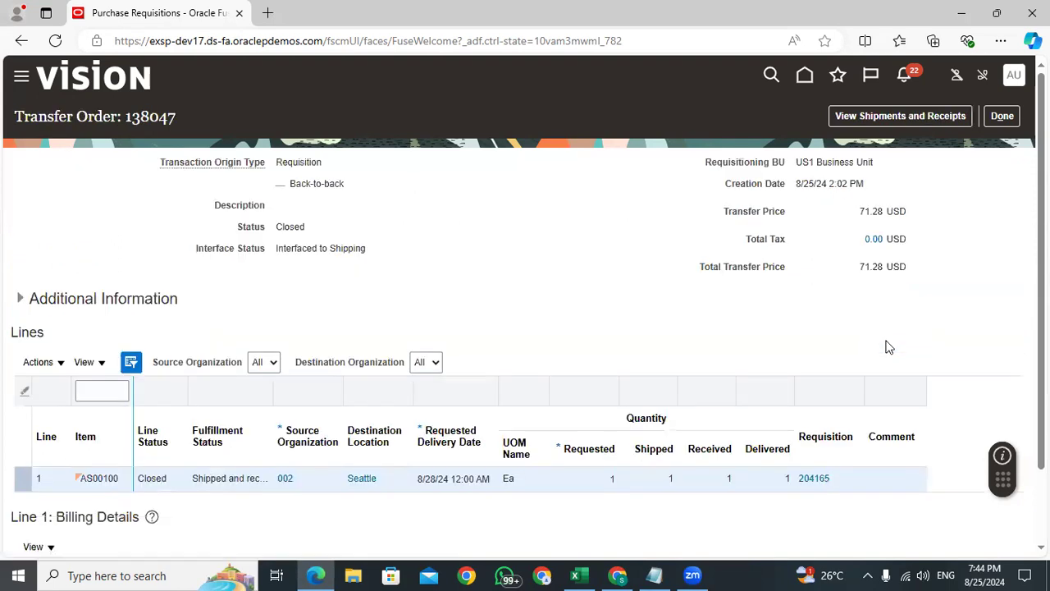
pyautogui.scroll(-2, 582, 336)
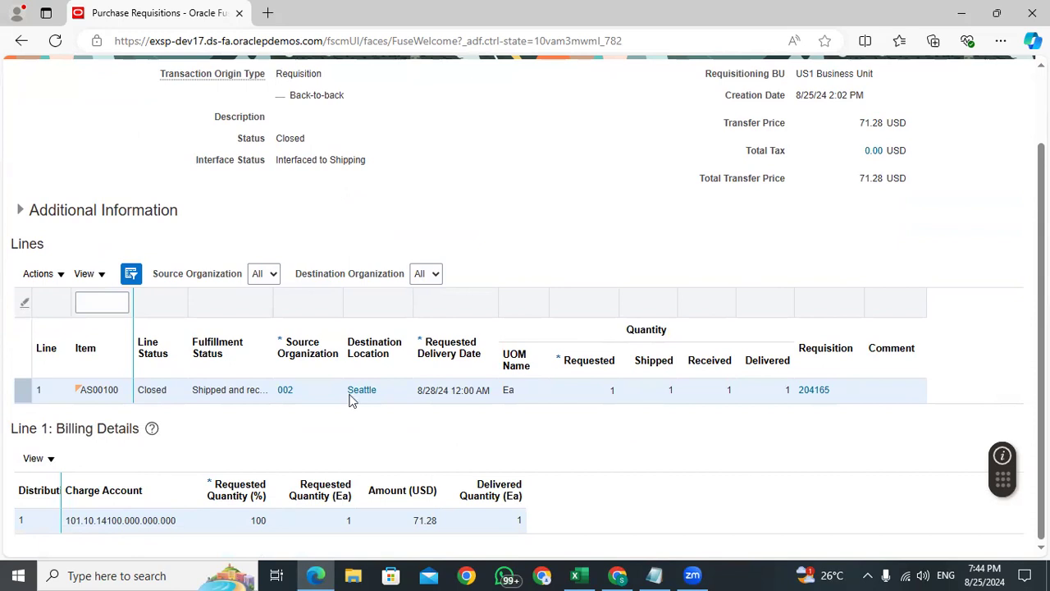
pyautogui.moveTo(164, 390); pyautogui.dragTo(139, 393)
pyautogui.scroll(2, 595, 410)
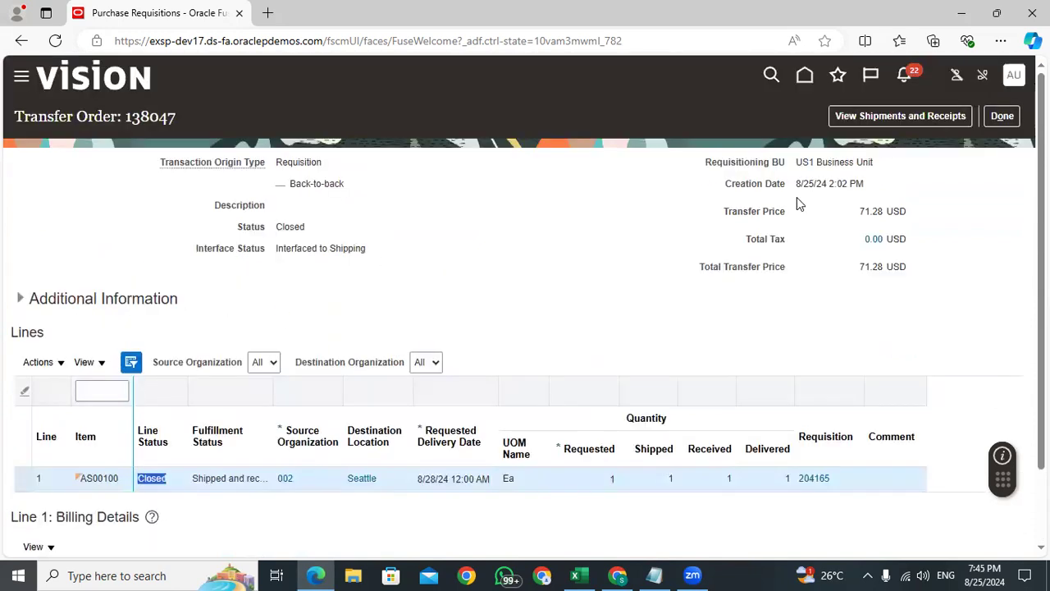